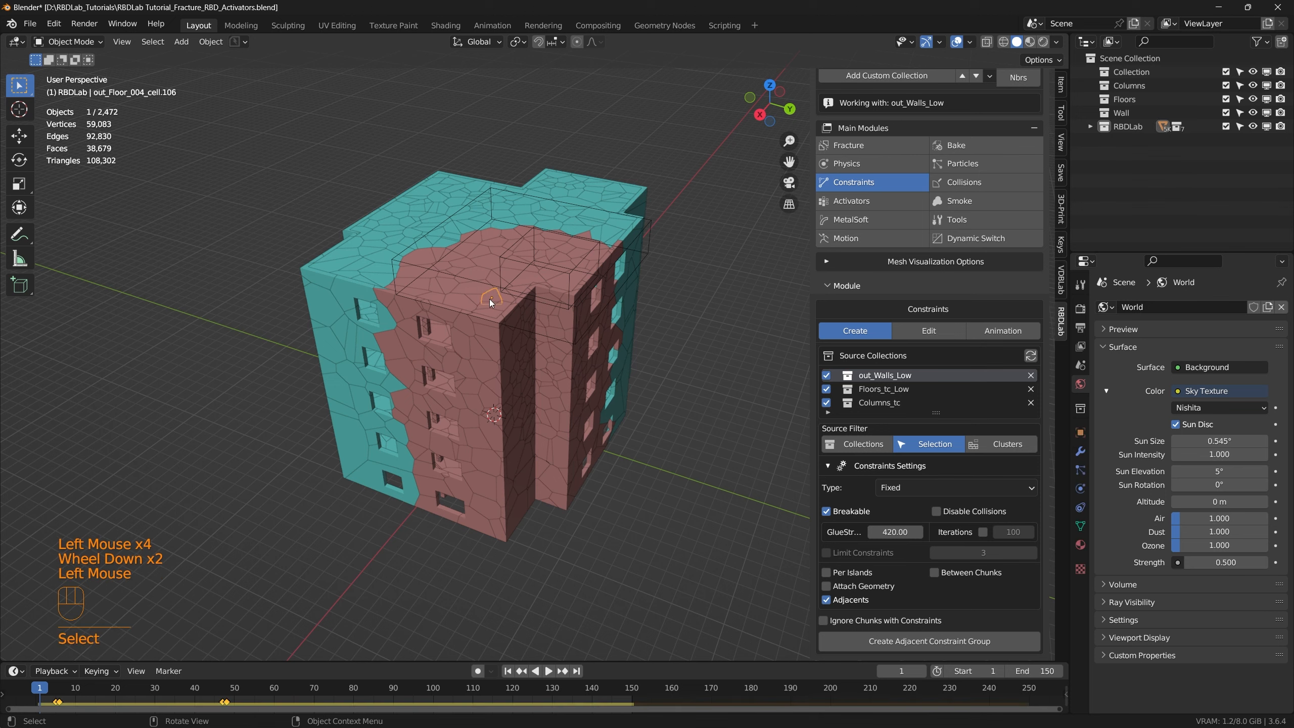
Select by color all Floors_tc_Low chunks that match the selected red roof chunk
scroll(993, 270, "up", 4)
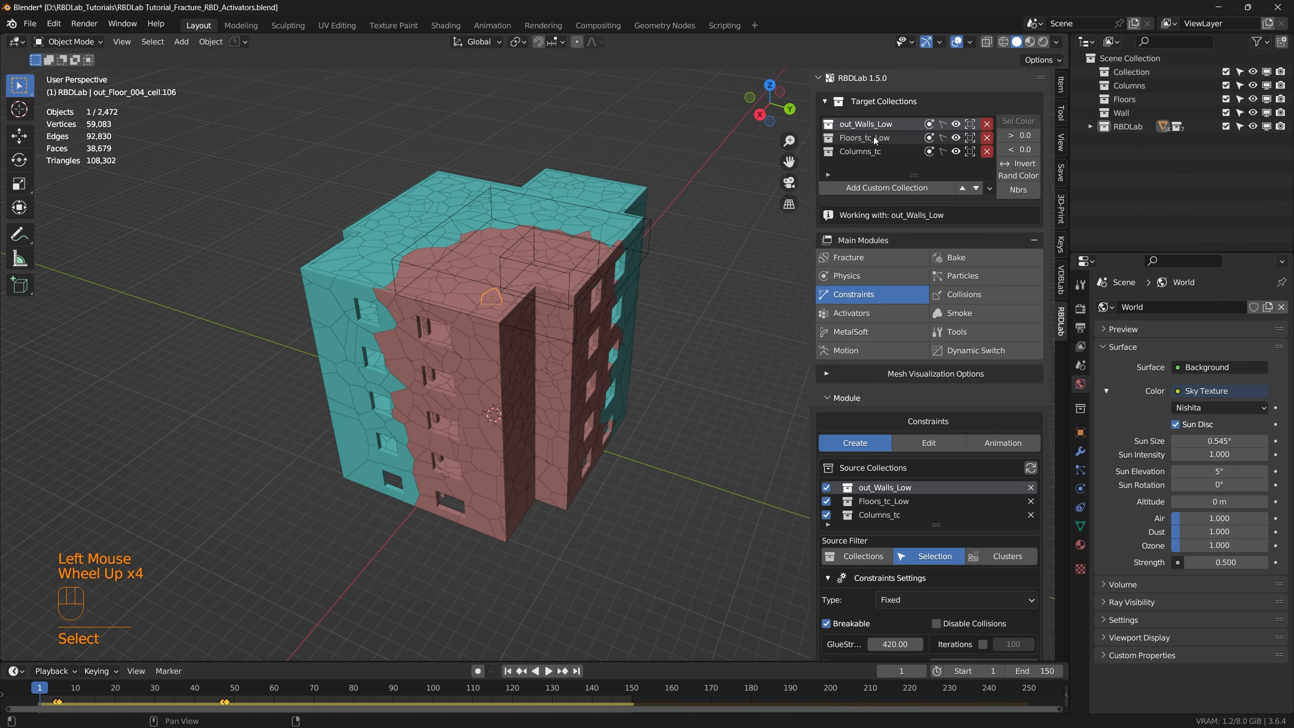
left_click(912, 137)
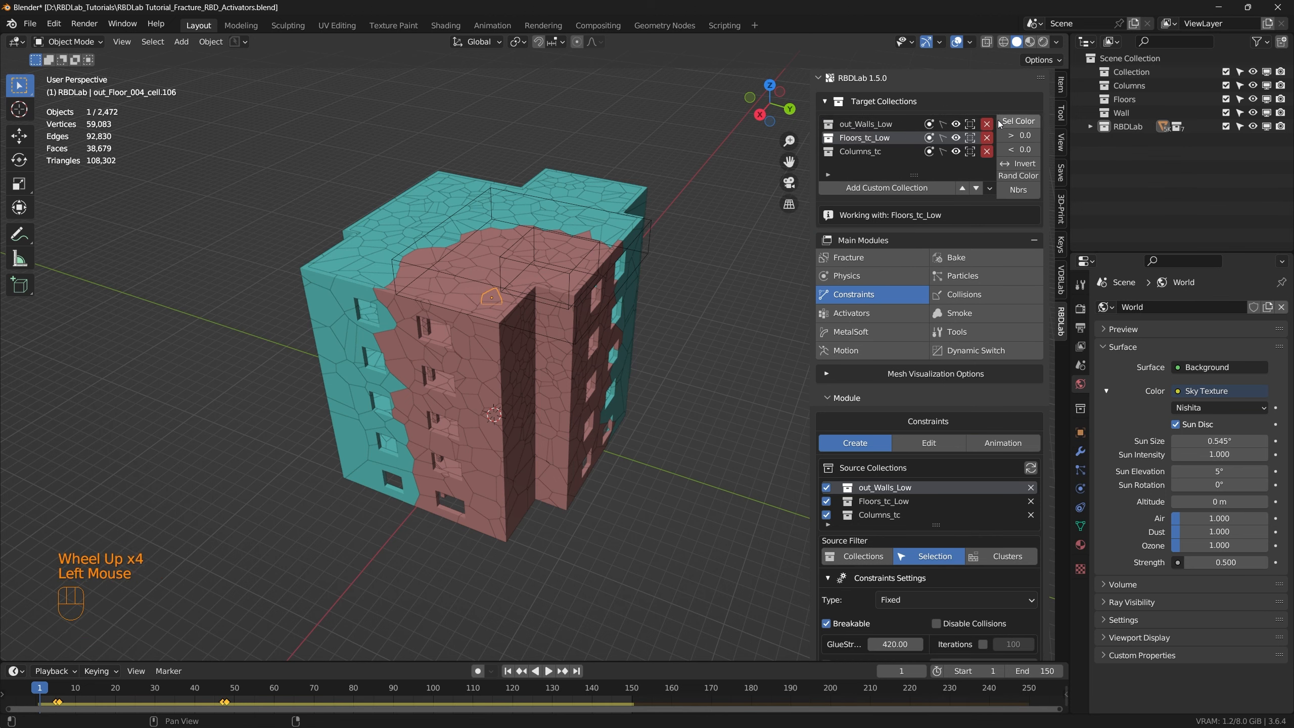
left_click(1018, 123)
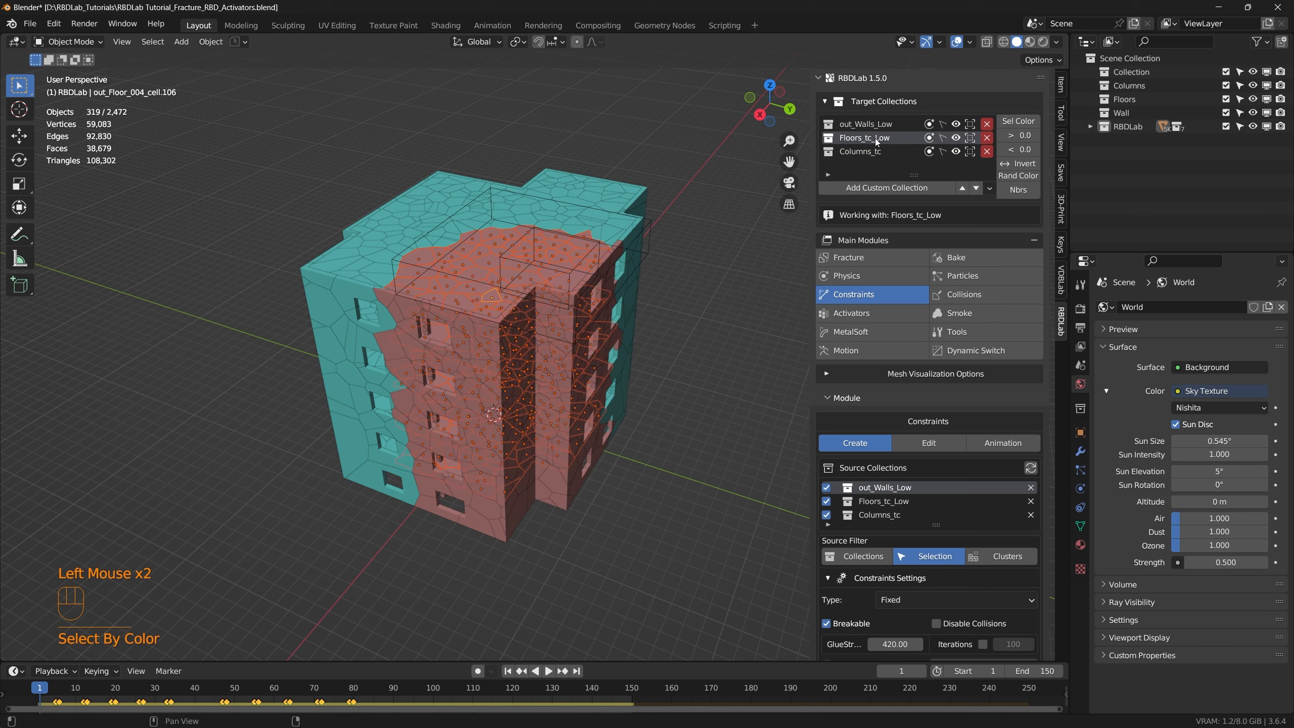
Add a red wall chunk to the selection and extend it to all matching-color chunks in out_Walls_Low
left_click(864, 123)
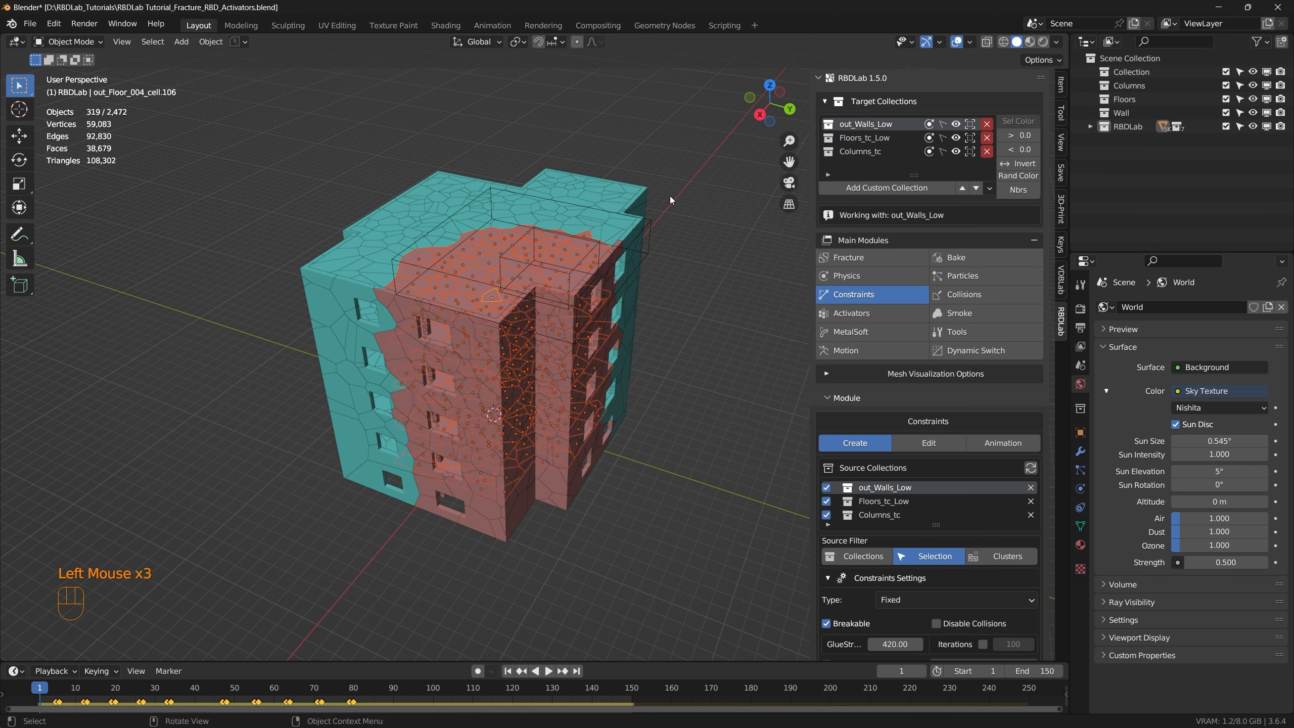
left_click(486, 511, "shift")
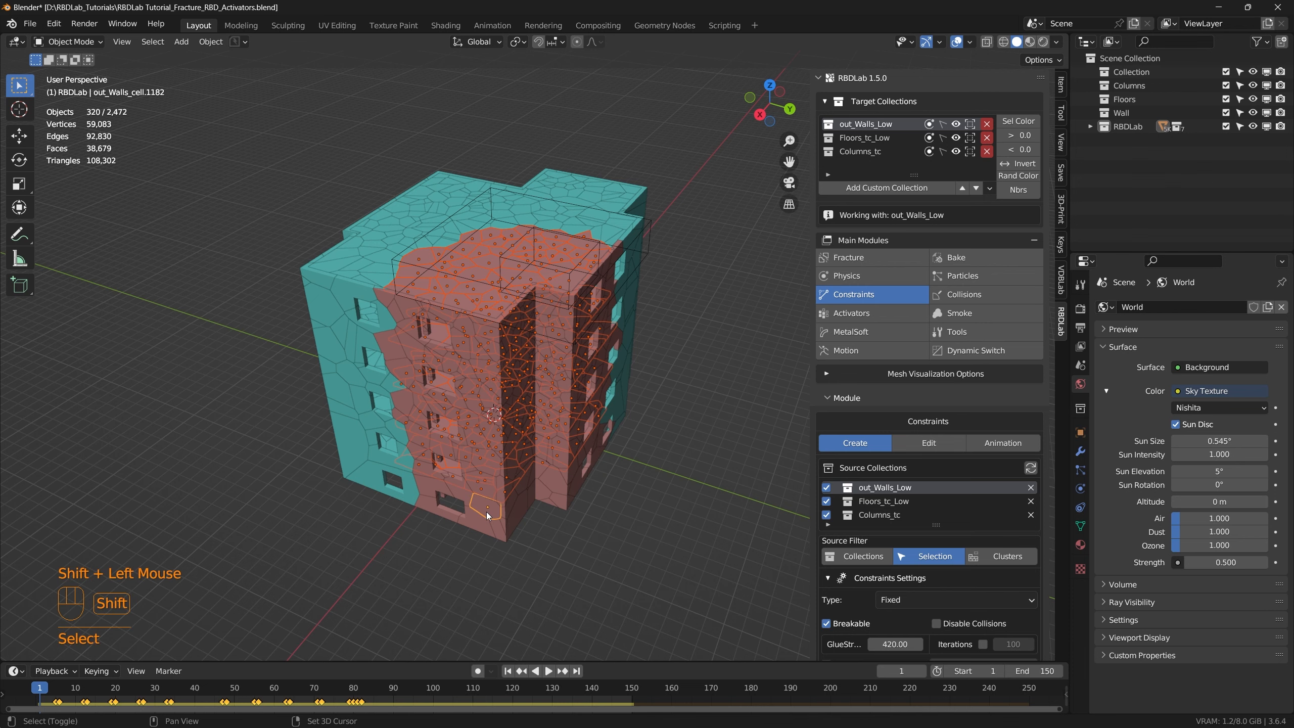
left_click(1019, 121)
middle_click_drag(446, 452, 376, 415)
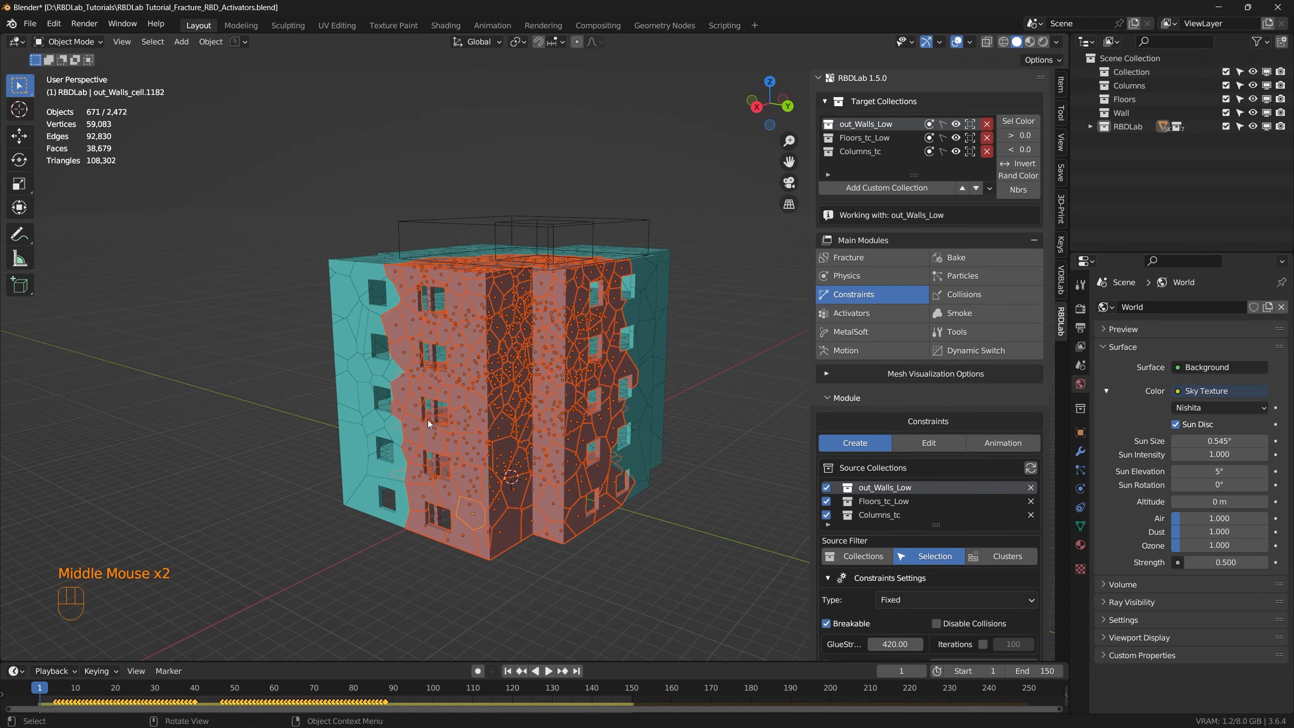
Add a red column chunk seen through a window and extend the selection to all matching-color chunks in Columns_tc
scroll(431, 420, "up", 3)
left_click(452, 386, "shift")
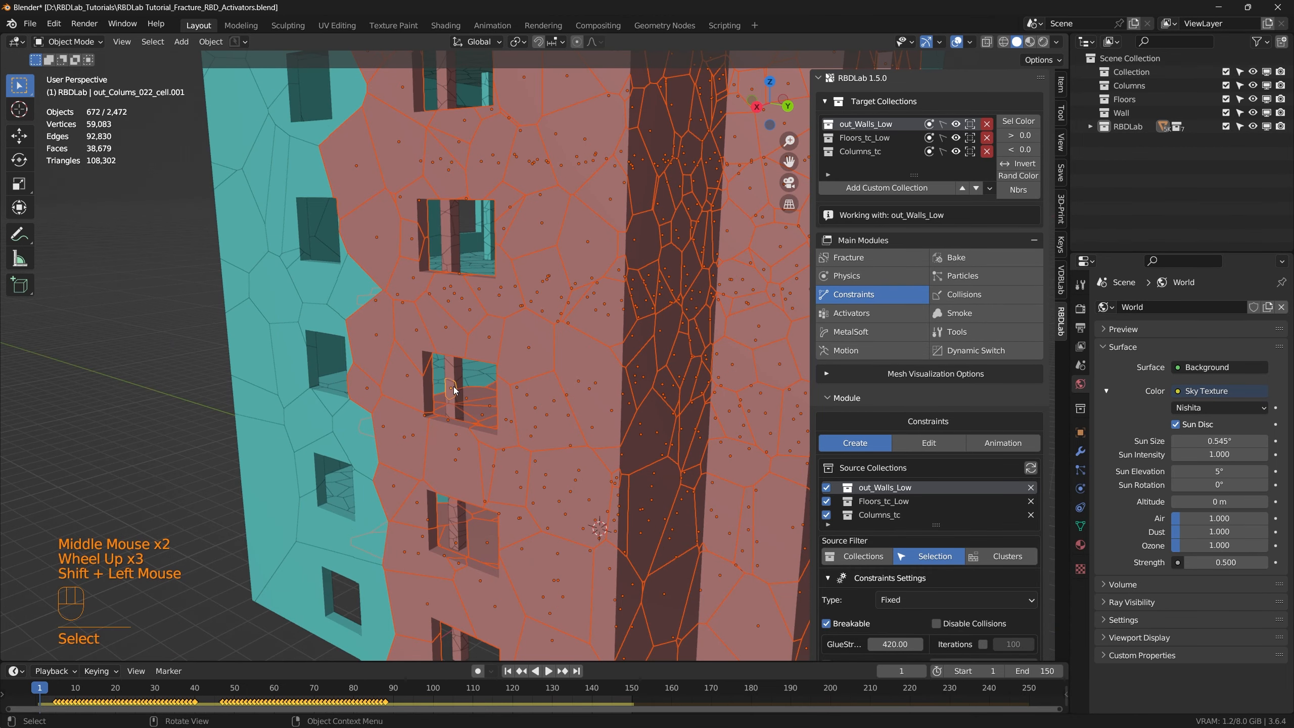
left_click(867, 151)
left_click(1009, 124)
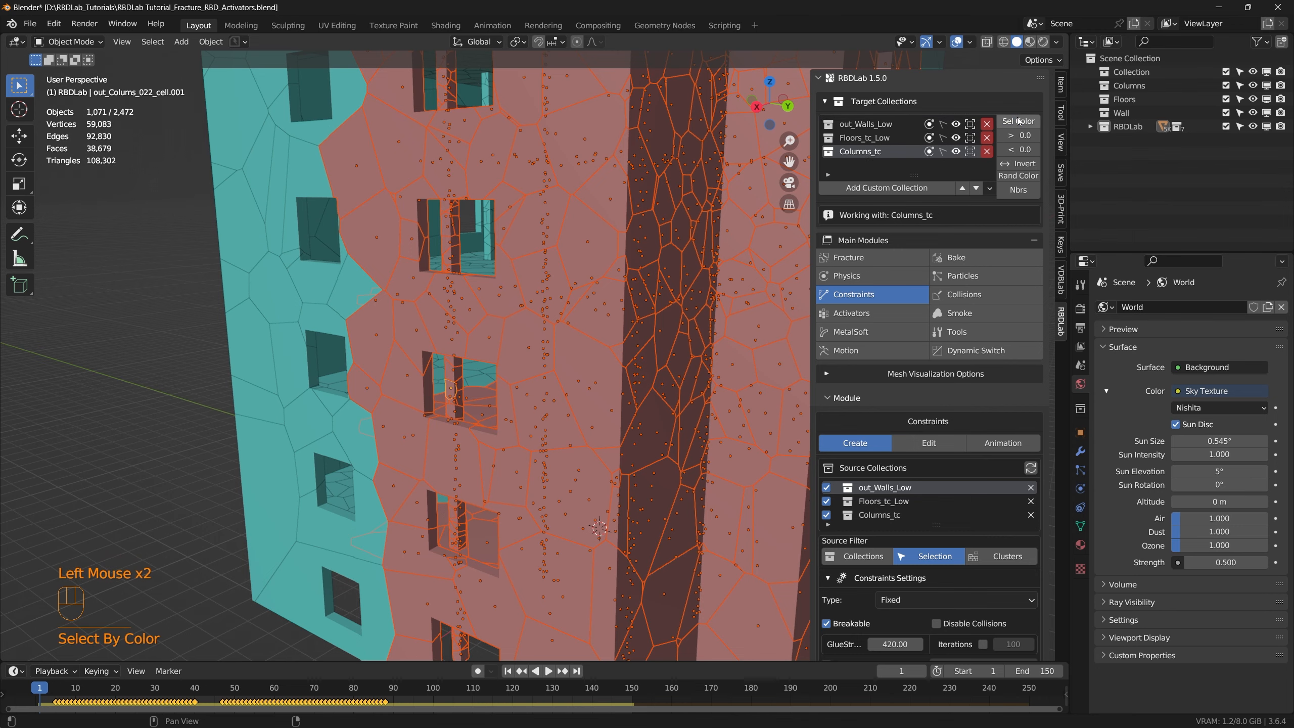
scroll(570, 306, "up", 1)
middle_click_drag(570, 305, 592, 340)
scroll(590, 341, "down", 4)
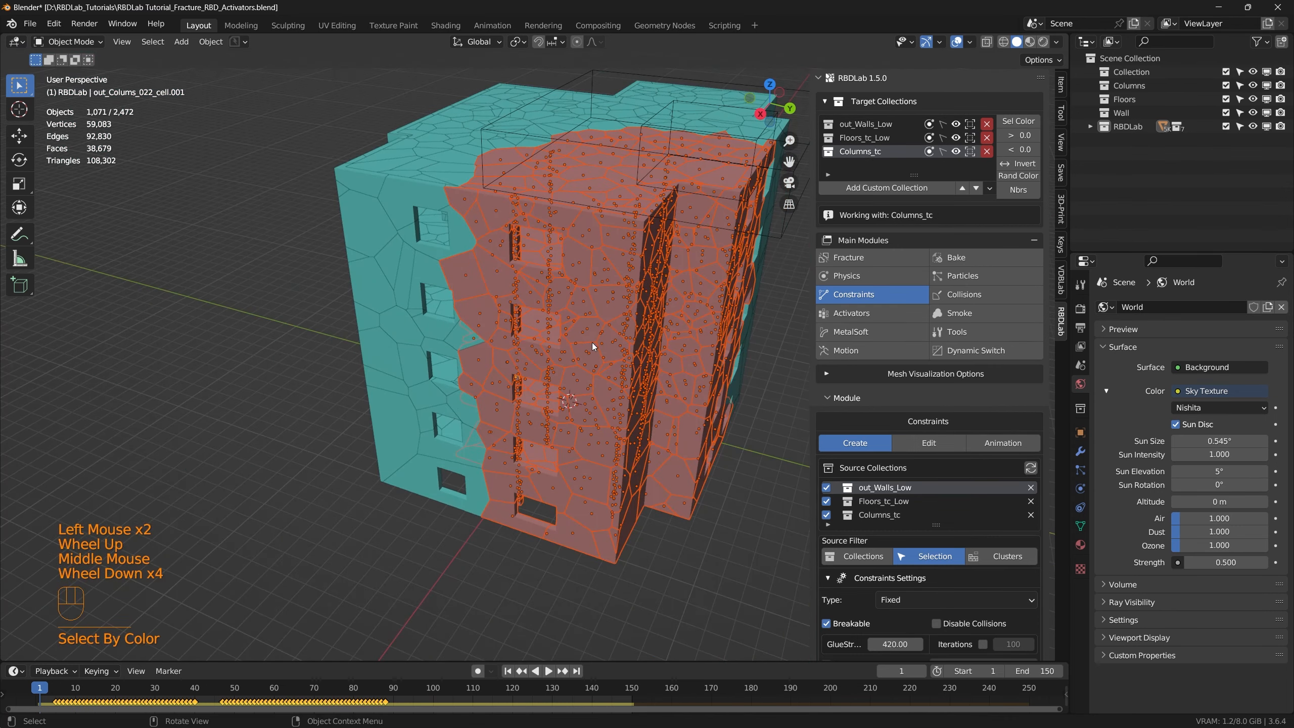
middle_click_drag(633, 417, 584, 397, "shift")
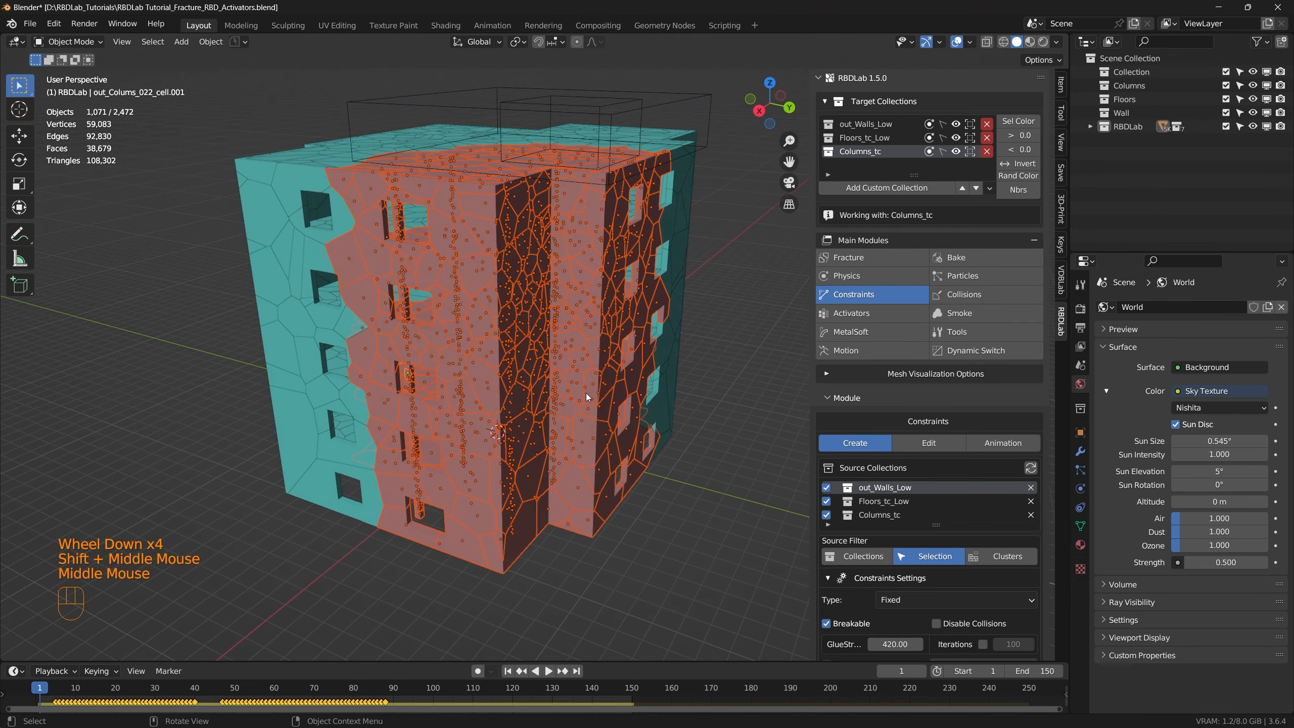
Save the file and create an adjacent constraint group from the selected chunks with glue strength 5000 and Iterations enabled
scroll(920, 493, "down", 2)
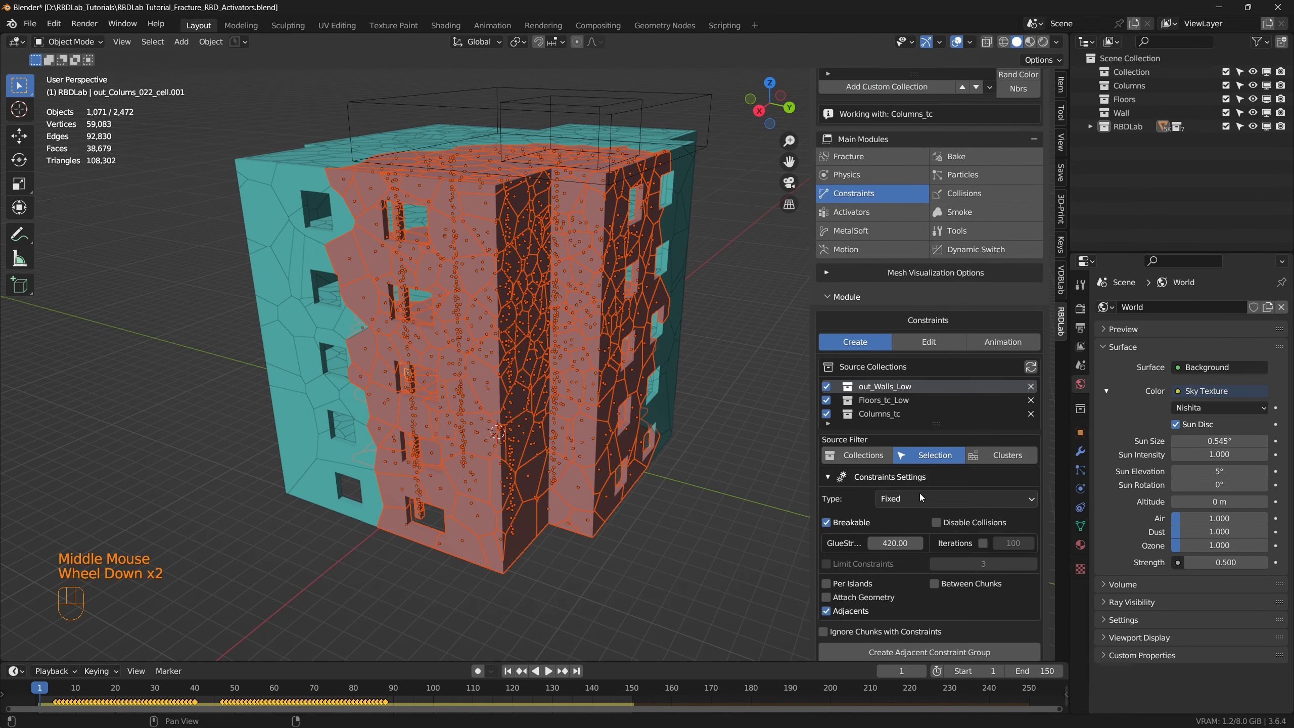
scroll(920, 494, "down", 3)
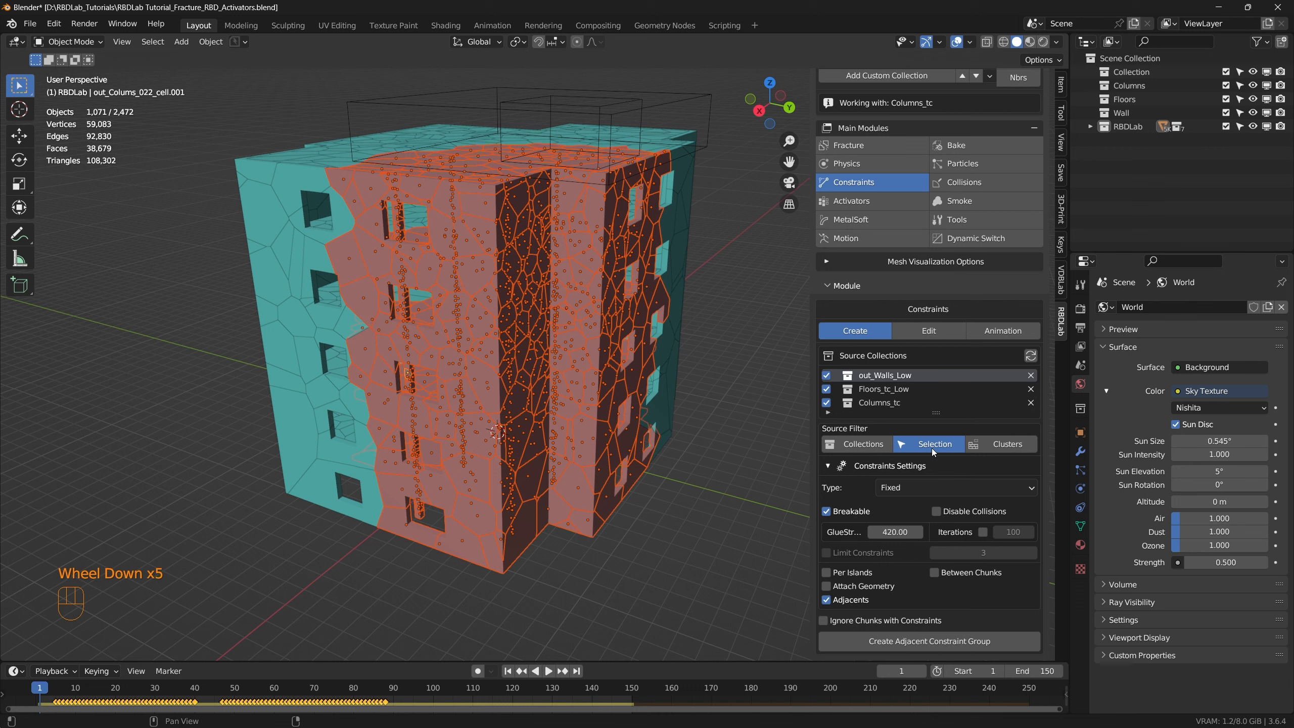
left_click(892, 531)
left_click(892, 530)
type("5000")
key("Return")
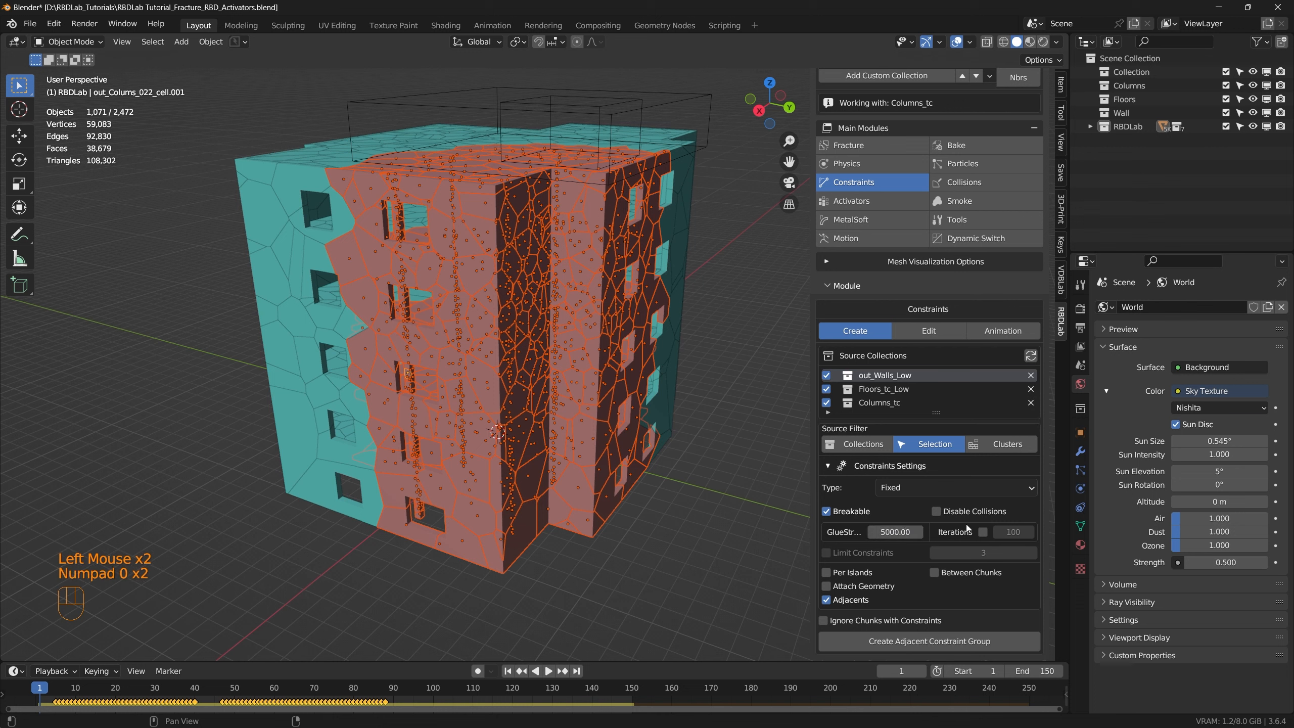
left_click(983, 532)
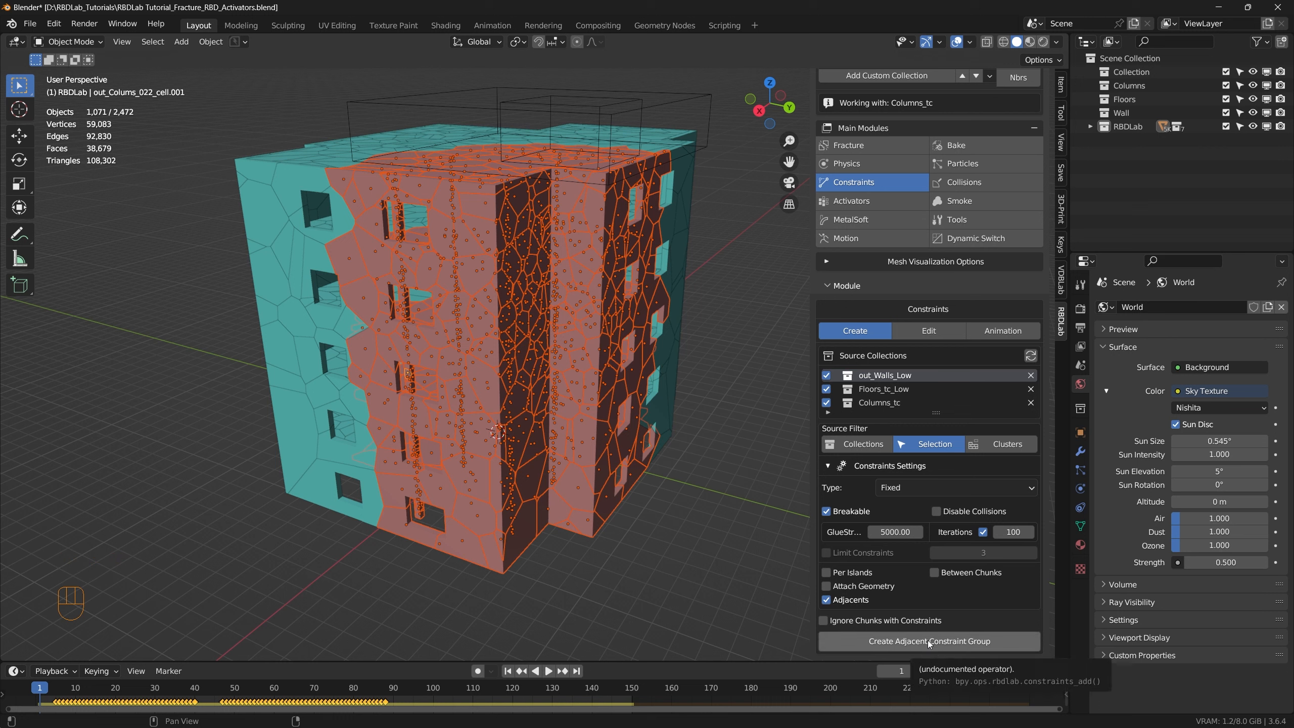
key("ctrl+s")
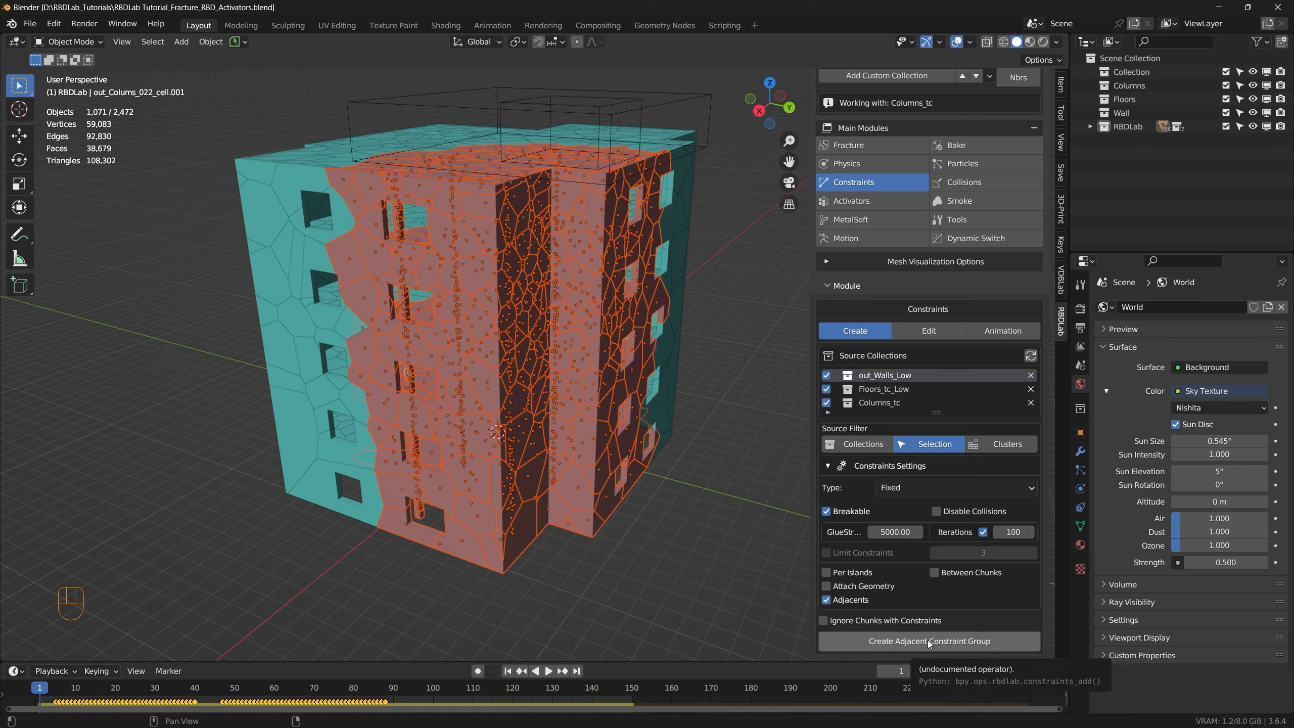
left_click(926, 643)
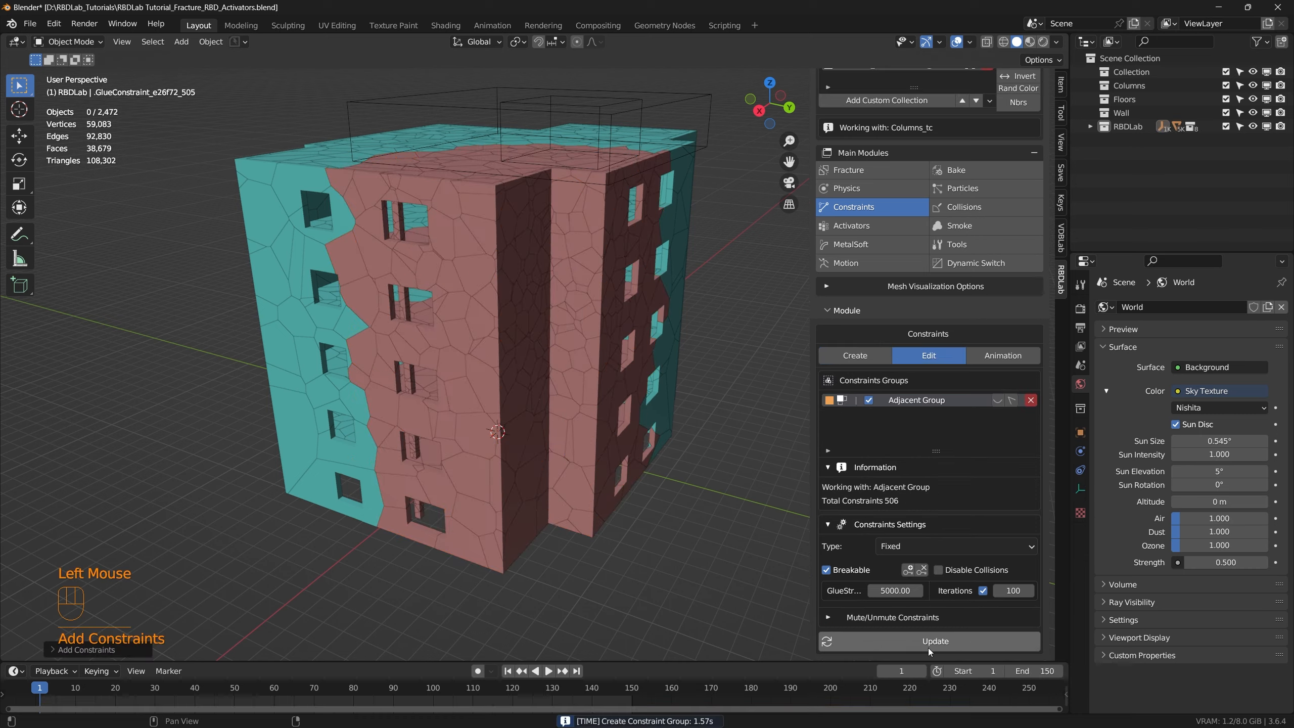
Show the Adjacent Group's constraints, inspect their distribution across the building, and hide them again
left_click(997, 399)
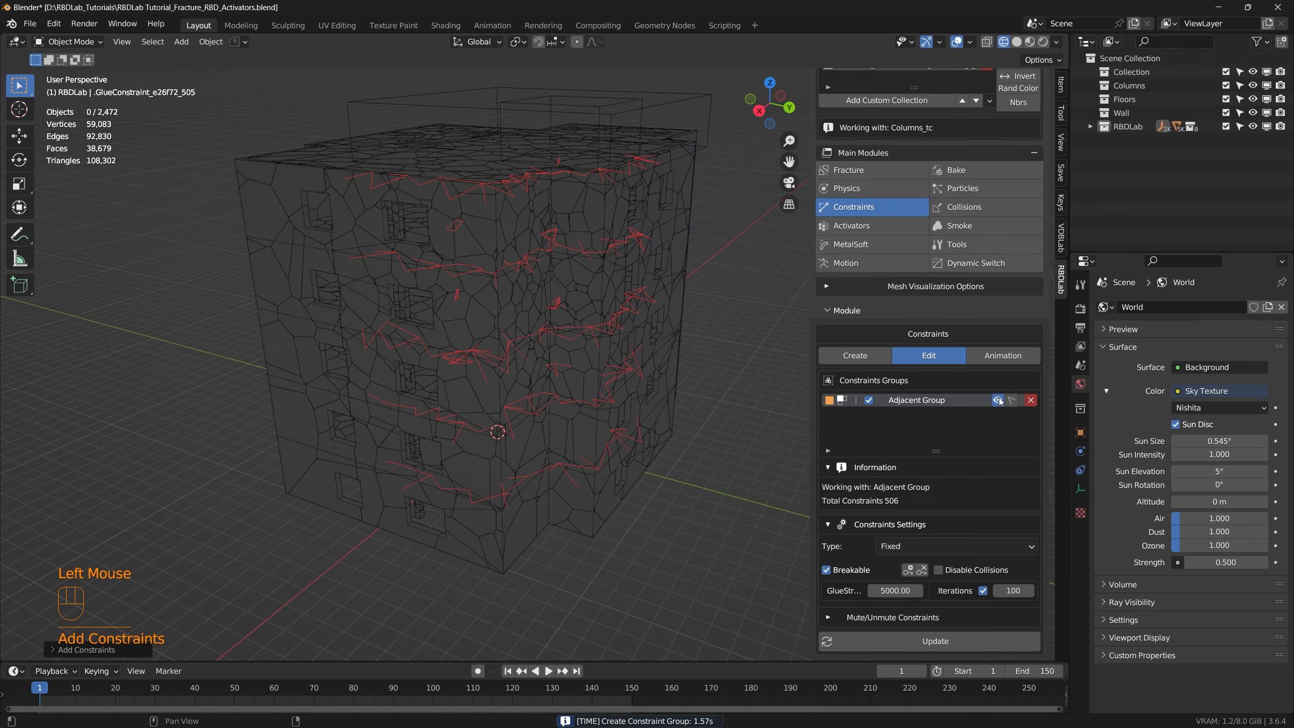
middle_click_drag(578, 388, 960, 397)
left_click(859, 357)
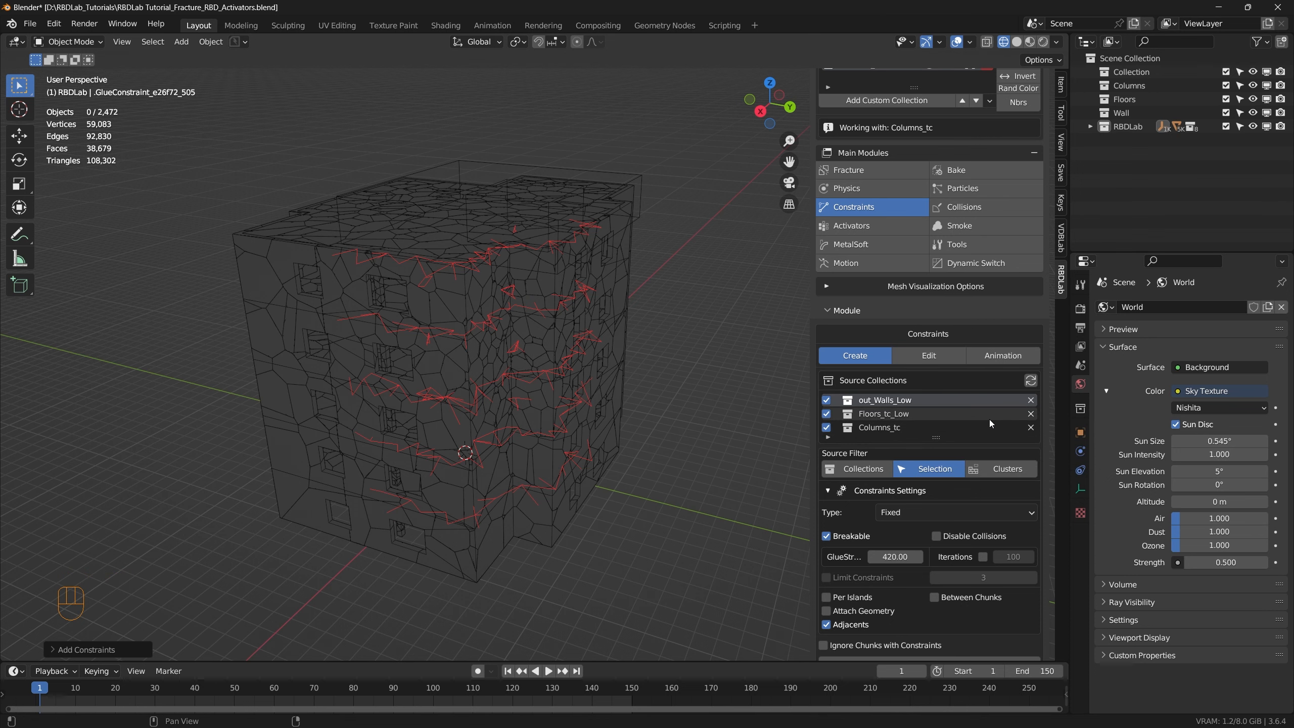
left_click(933, 357)
left_click(997, 400)
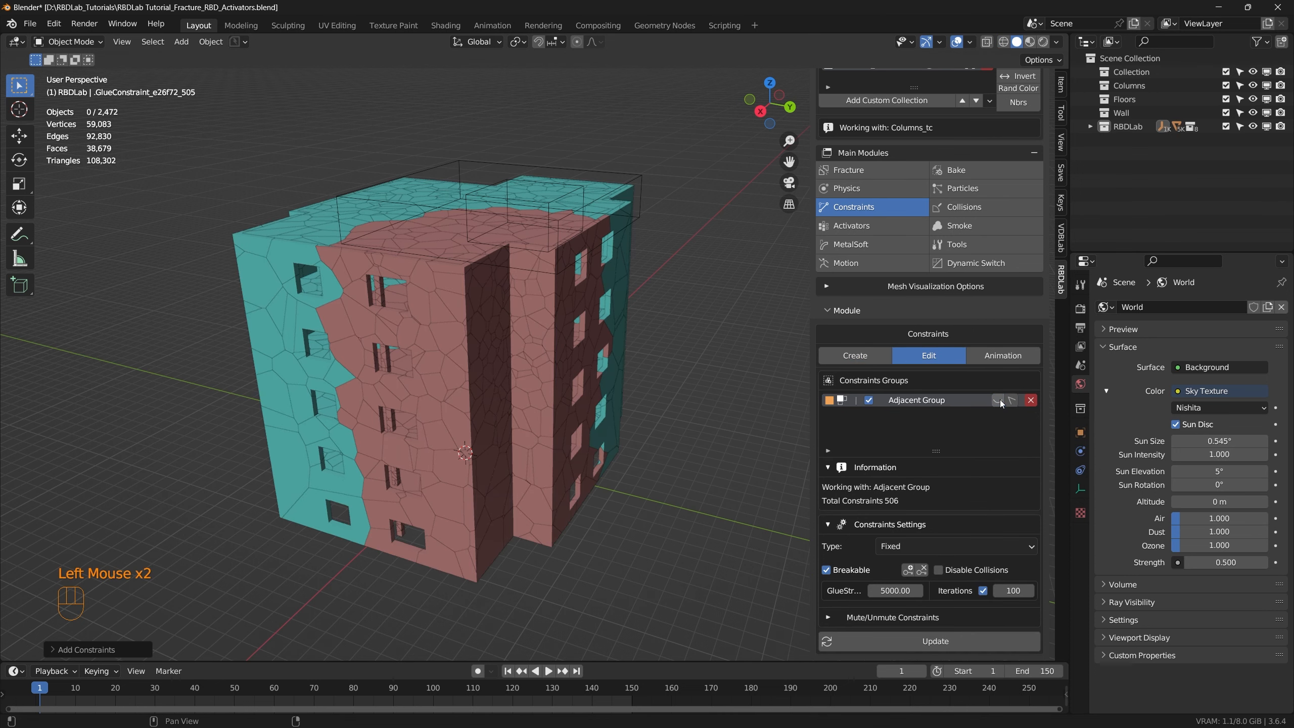
Play the collapse simulation, examine how the red chunks break apart, and return to the first frame
mouse_move(636, 495)
middle_mouse_down()
mouse_move(622, 475)
mouse_move(645, 476)
middle_mouse_up()
key("space")
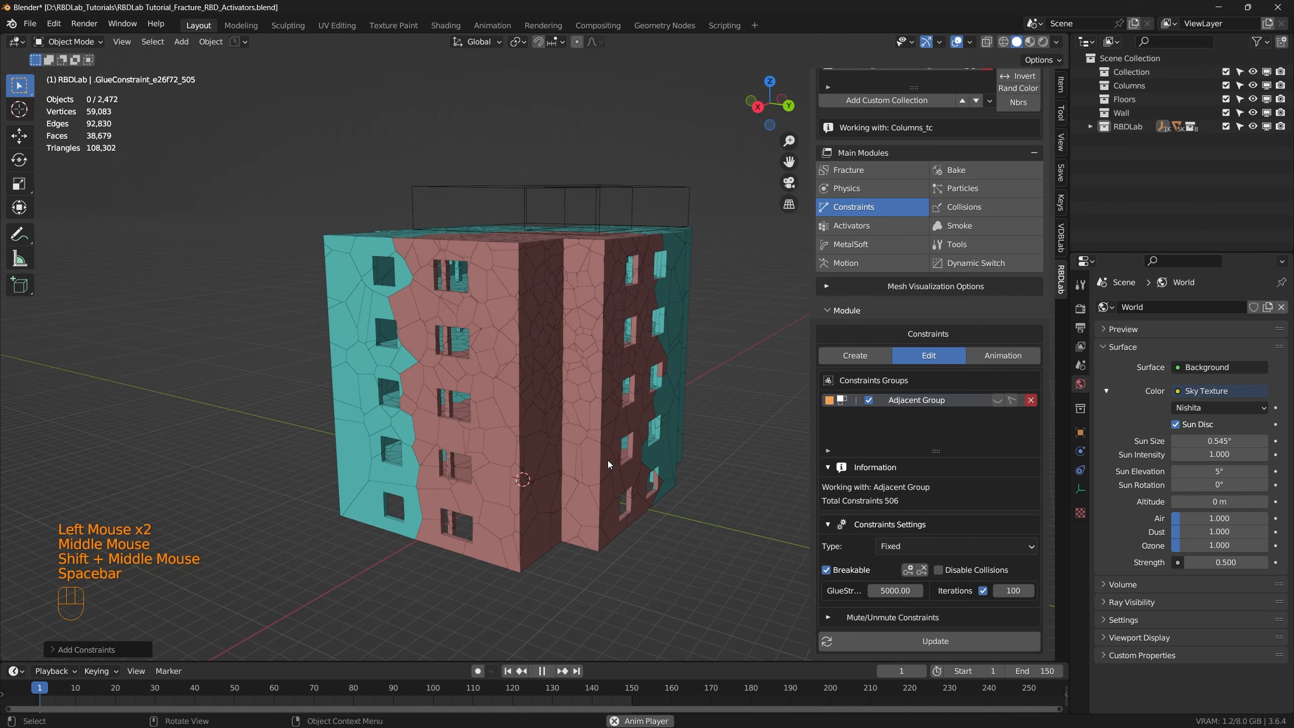
middle_click_drag(557, 390, 576, 435)
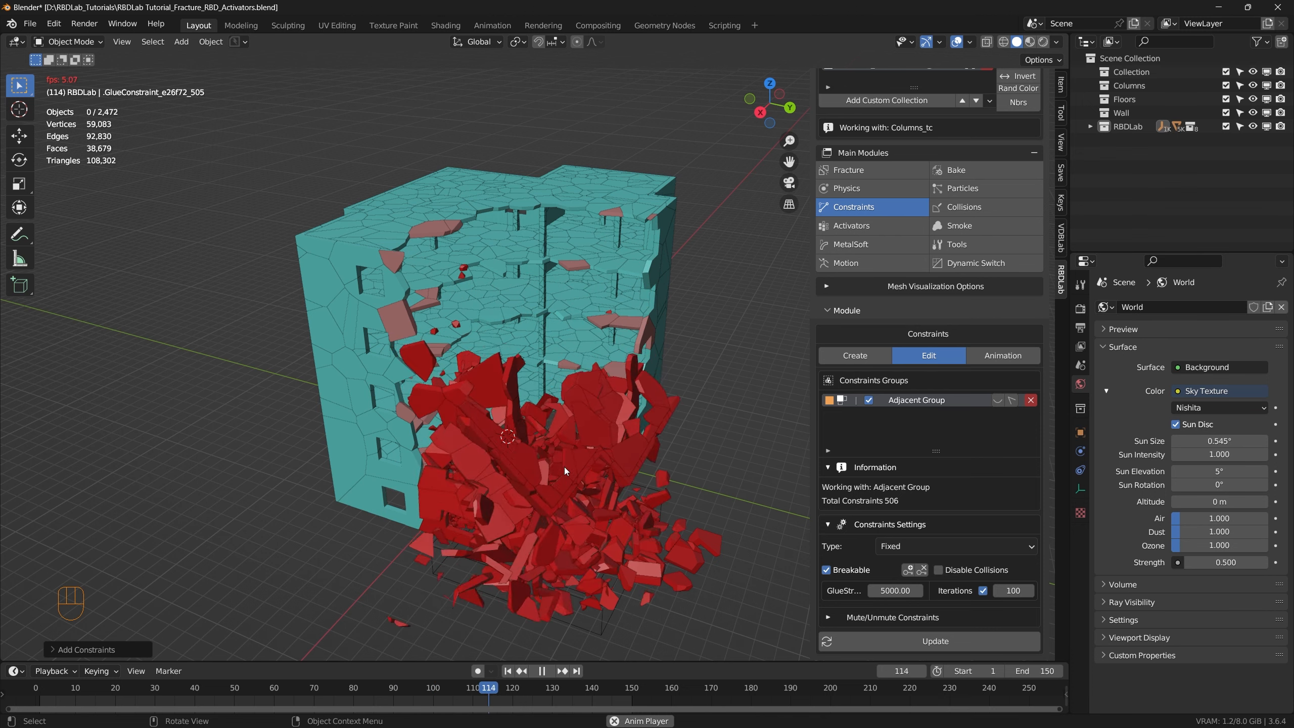
scroll(564, 467, "up", 2)
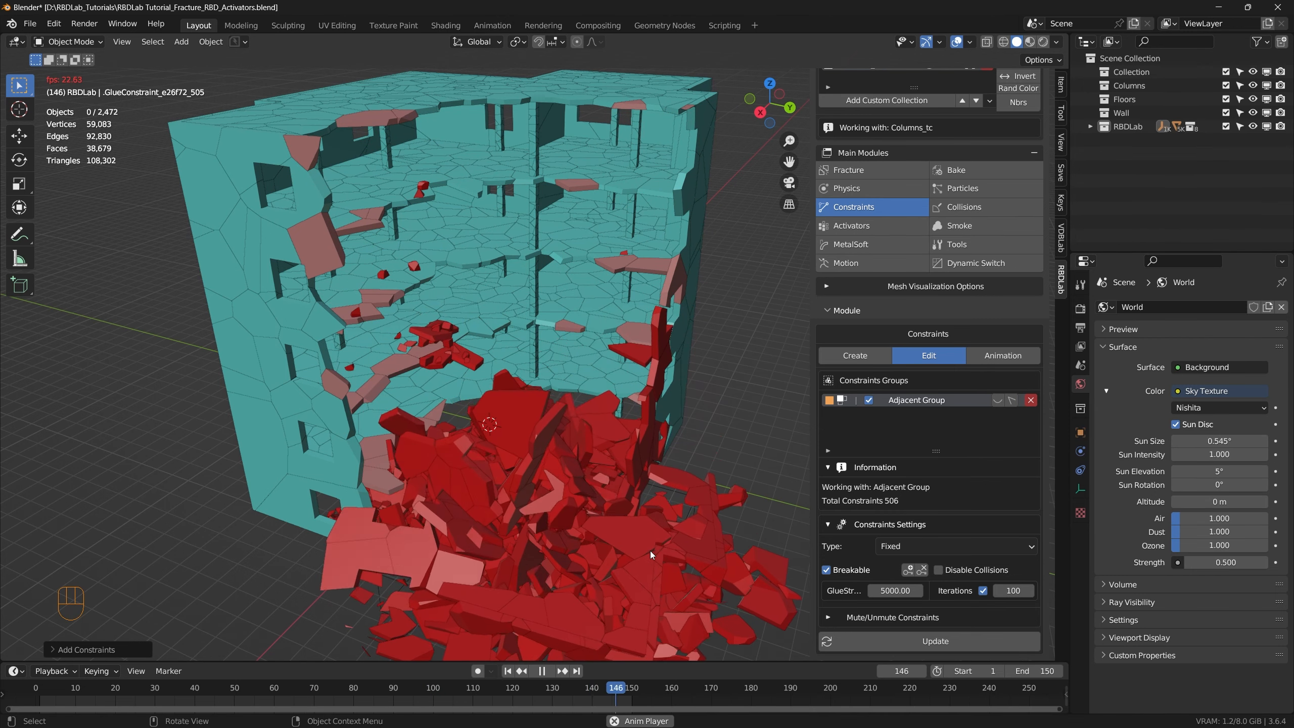
key("Escape")
Start a new constraint group that uses only out_Walls_Low as source, excluding Floors_tc_Low and Columns_tc
left_click(869, 356)
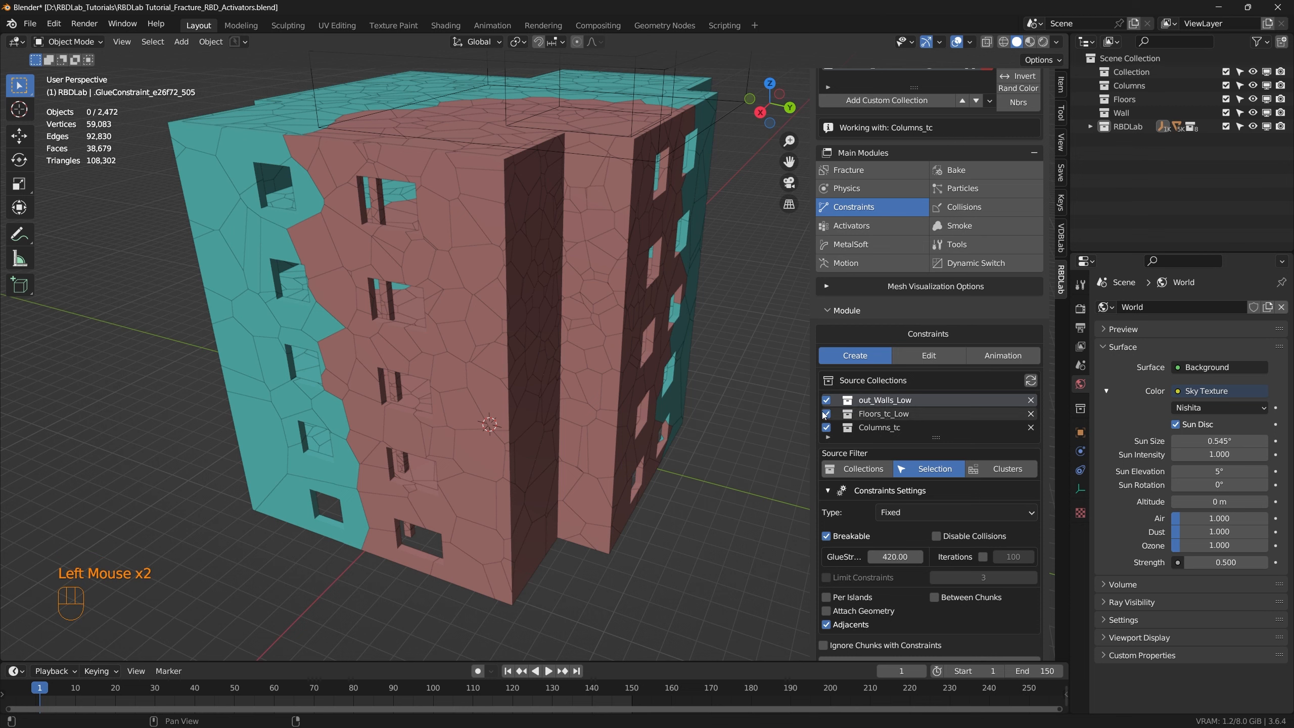
left_click(826, 415)
left_click(826, 428)
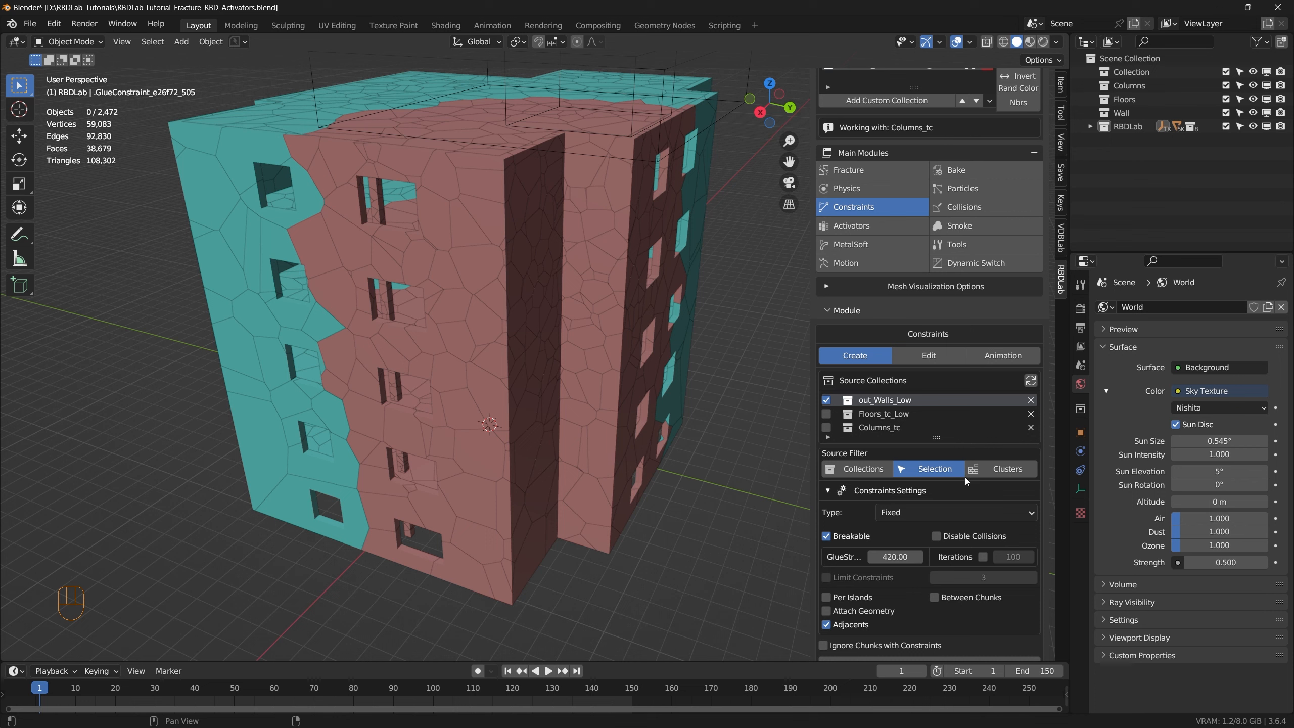
Disable Adjacents for the new constraints and set the source filter to Clusters
left_click(1012, 469)
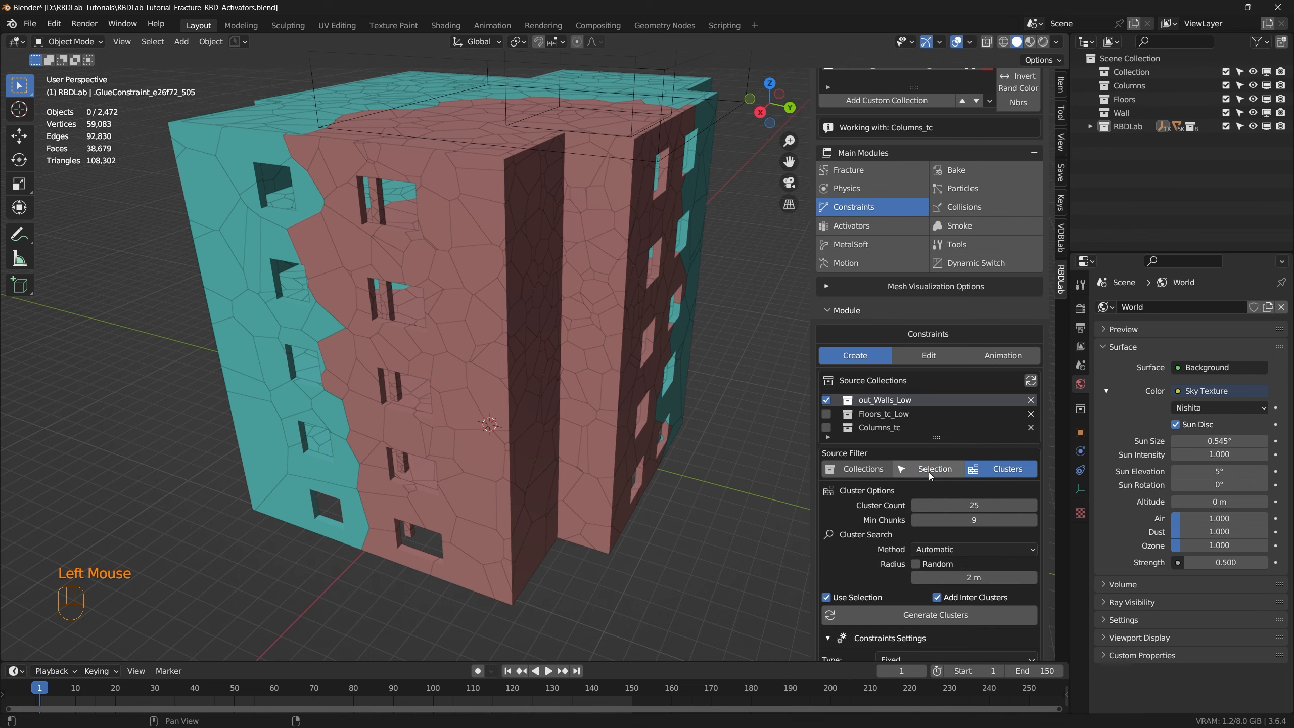
left_click(863, 470)
scroll(880, 541, "down", 2)
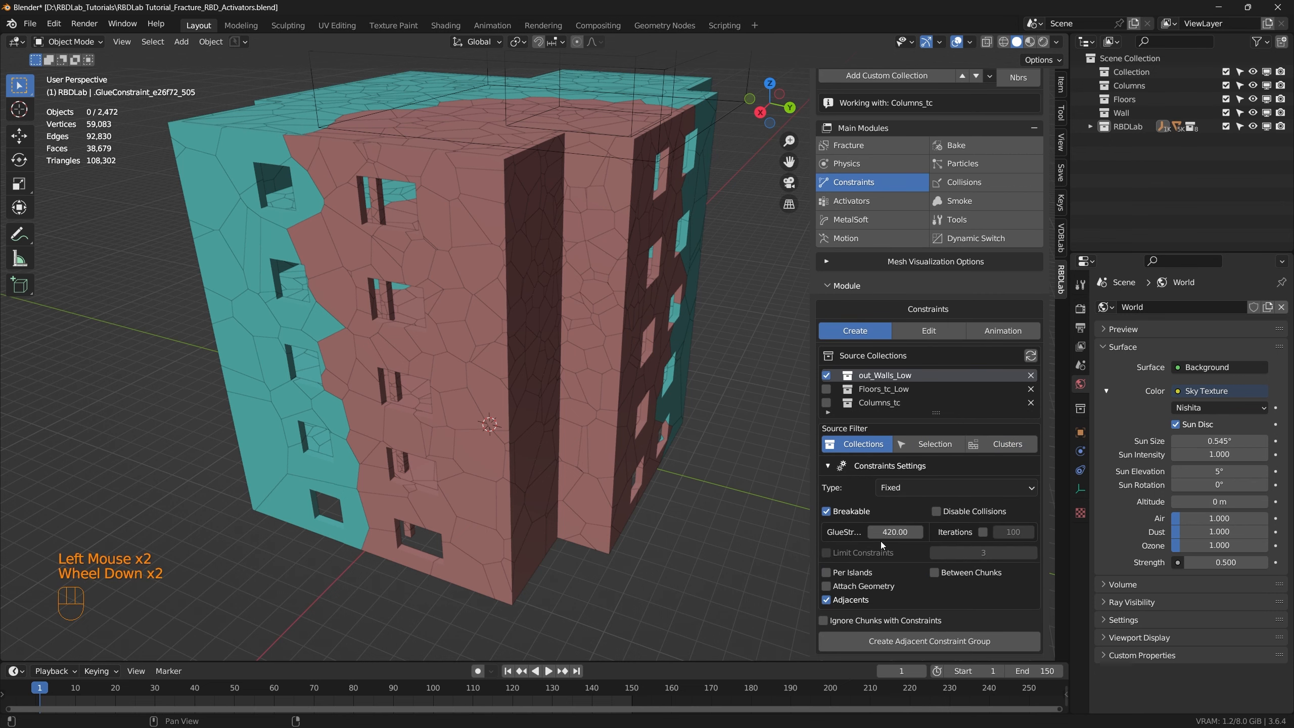
left_click(825, 599)
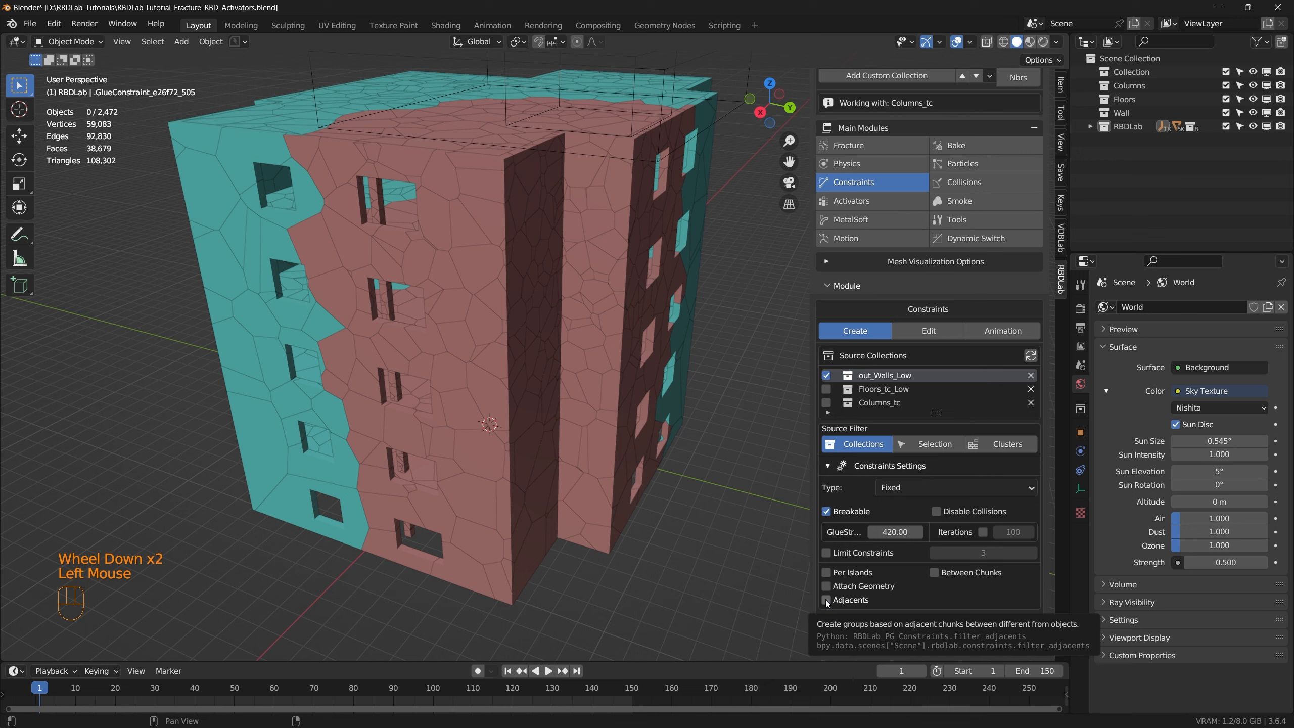
left_click(1013, 445)
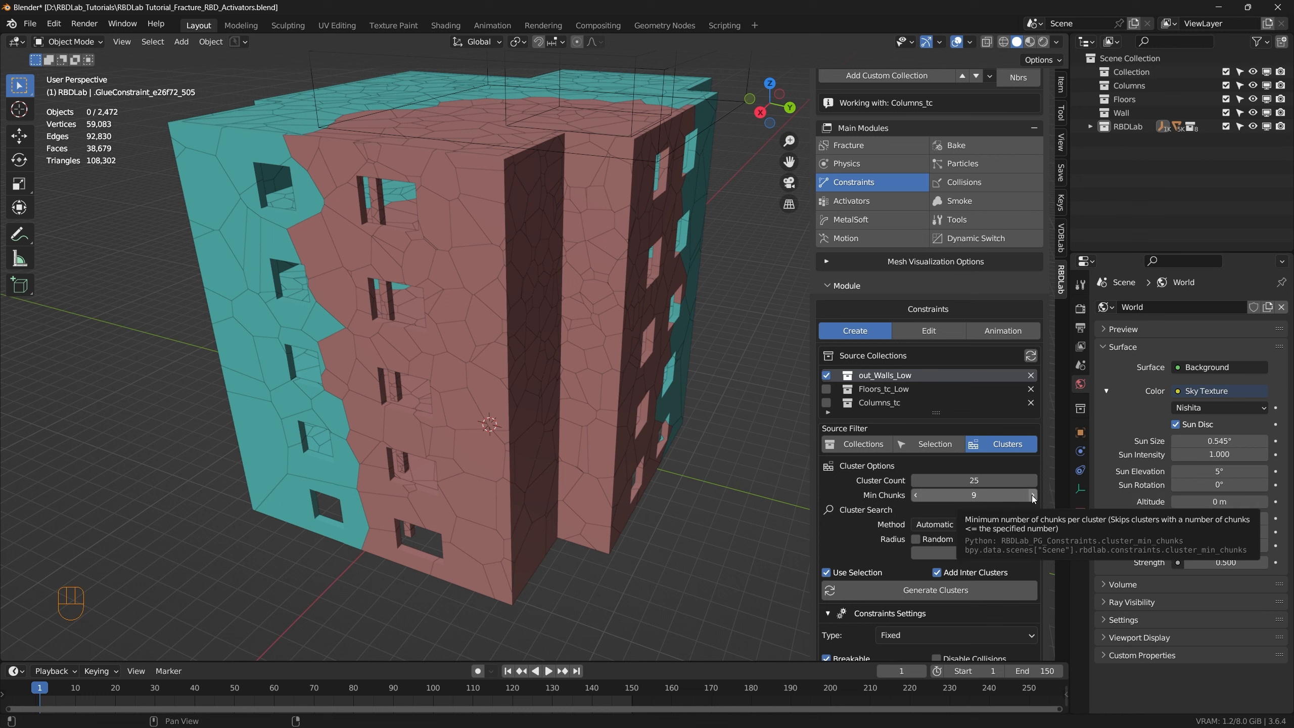
left_click(997, 496)
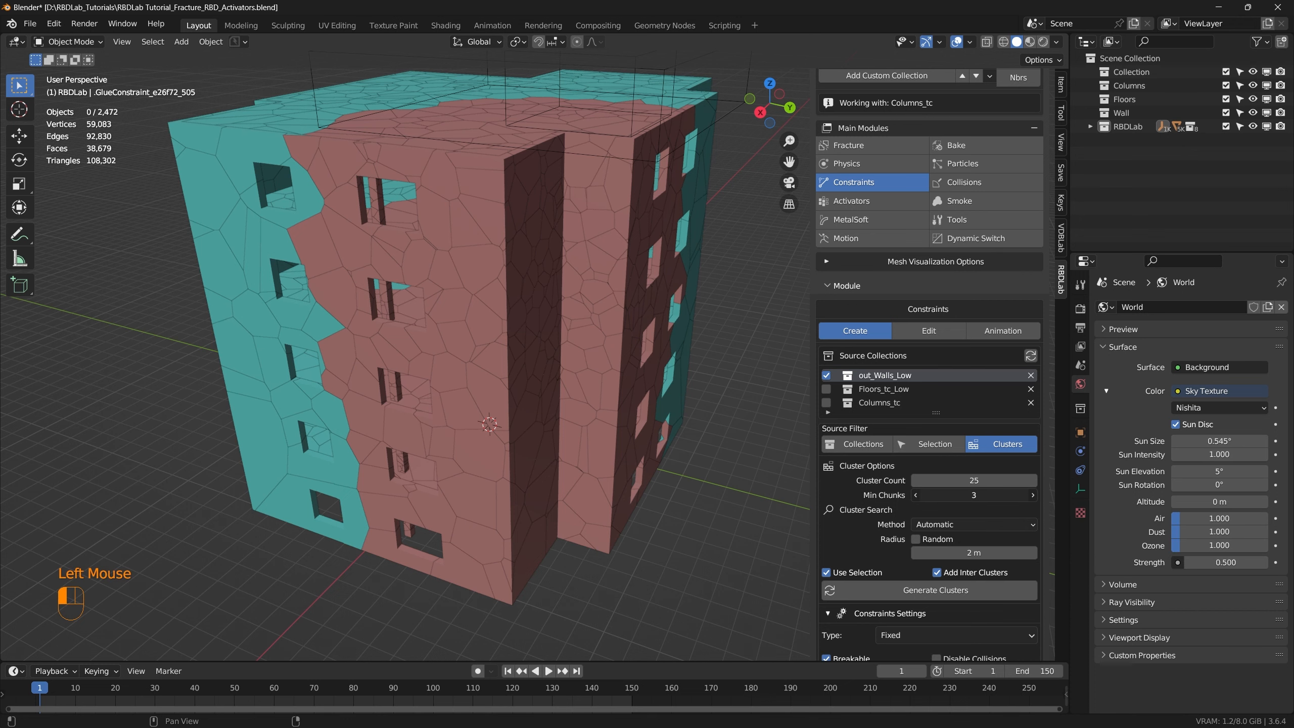
double_click(977, 496)
key("Return")
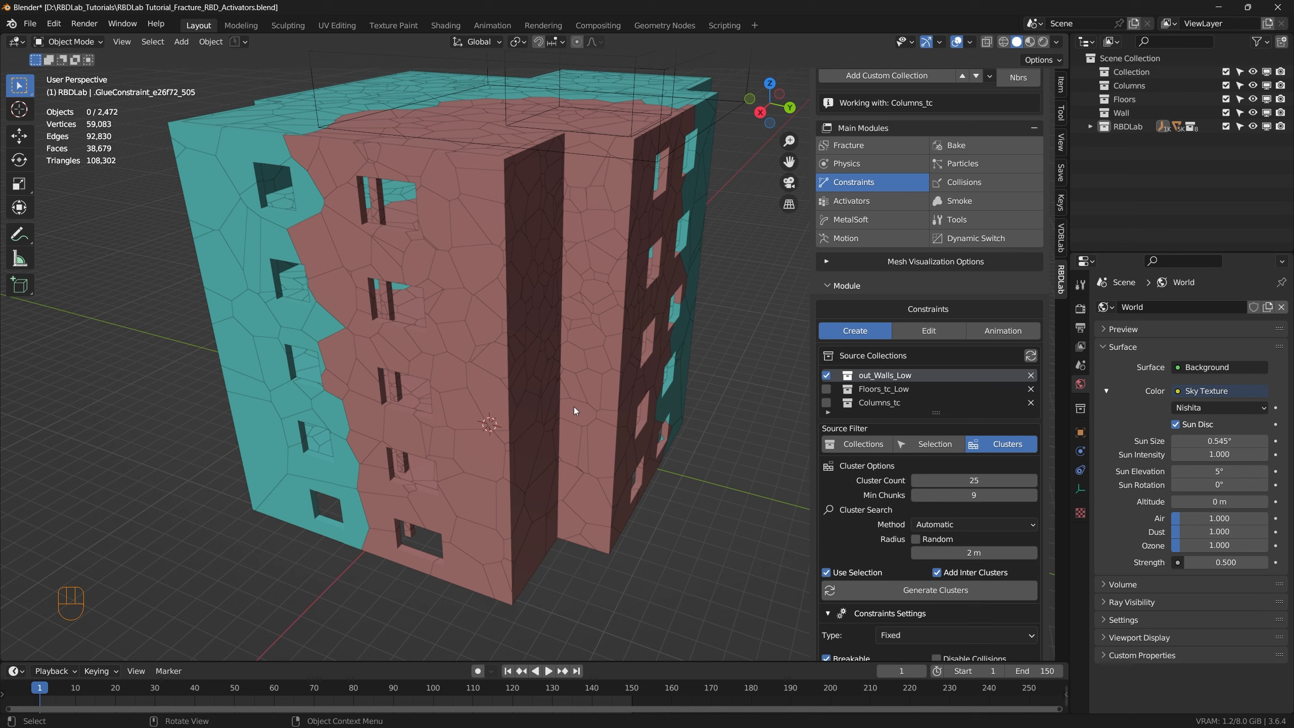
Select a red wall chunk on the front face and all matching-color chunks in out_Walls_Low
left_click(489, 398)
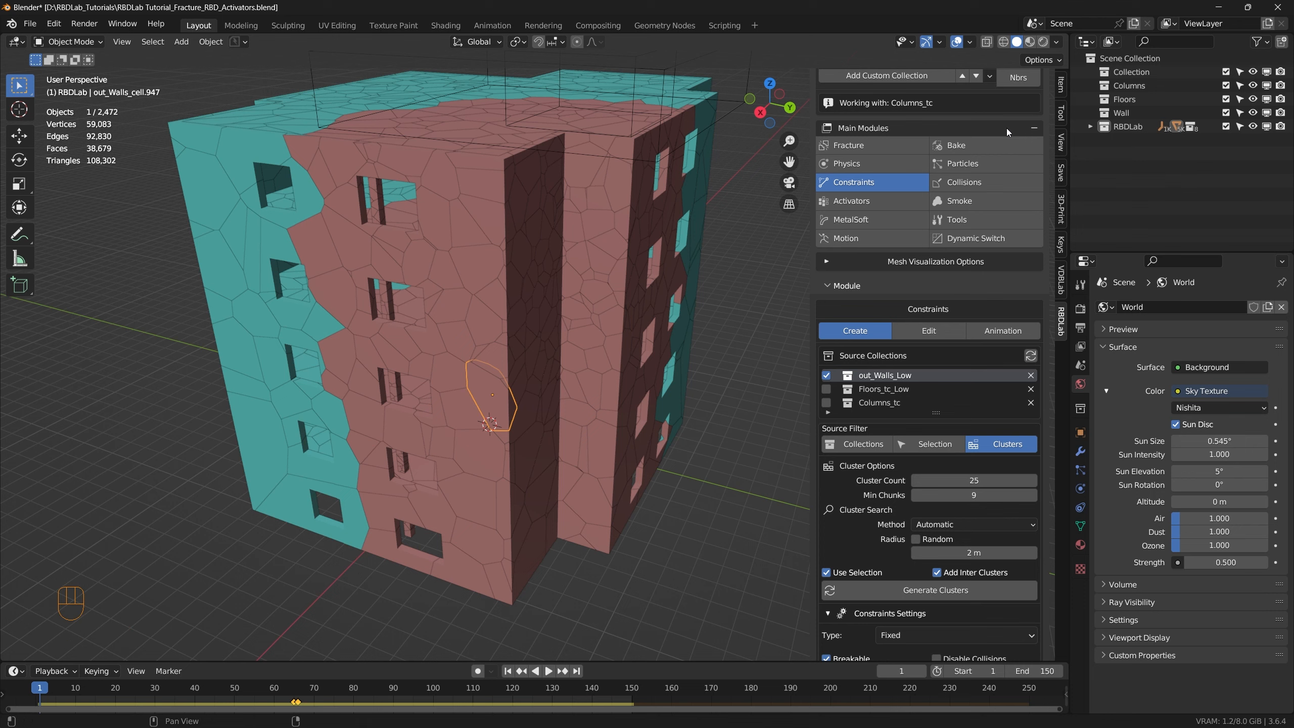
scroll(976, 154, "up", 2)
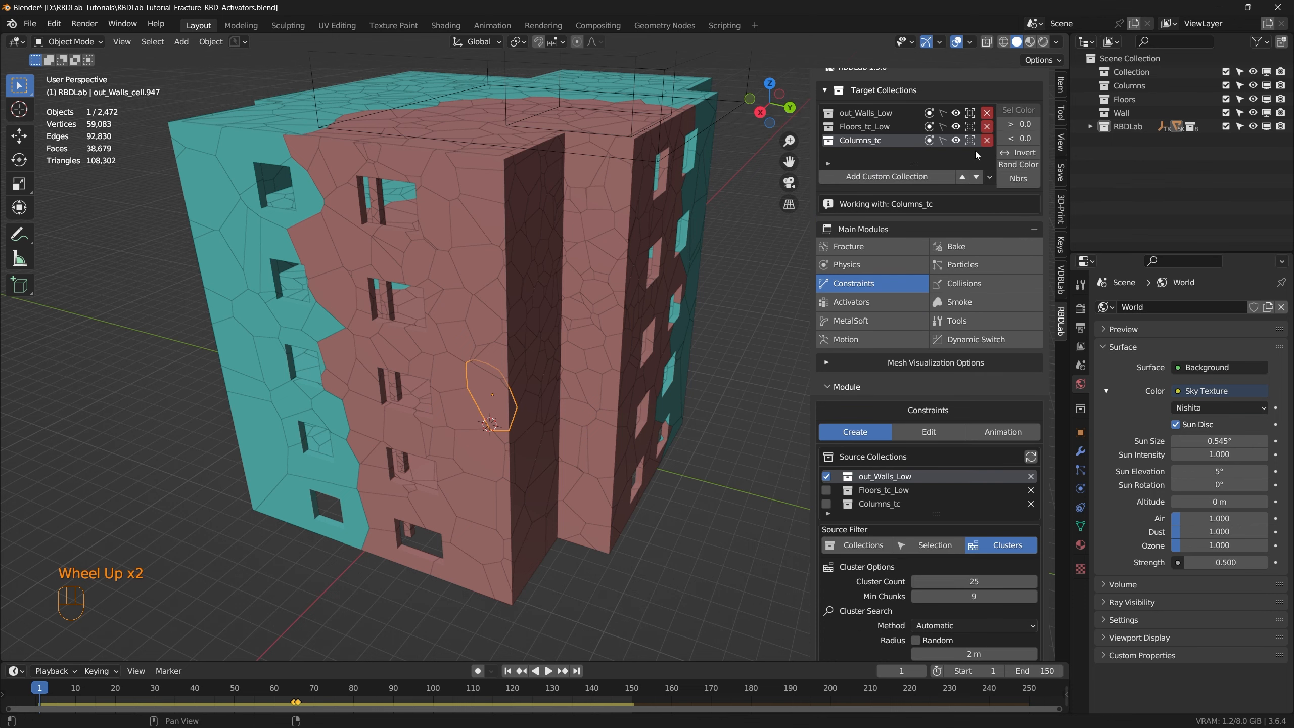
left_click(881, 113)
left_click(1018, 110)
Generate clusters from the selected wall chunks
scroll(1018, 117, "down", 3)
middle_click_drag(576, 443, 598, 336)
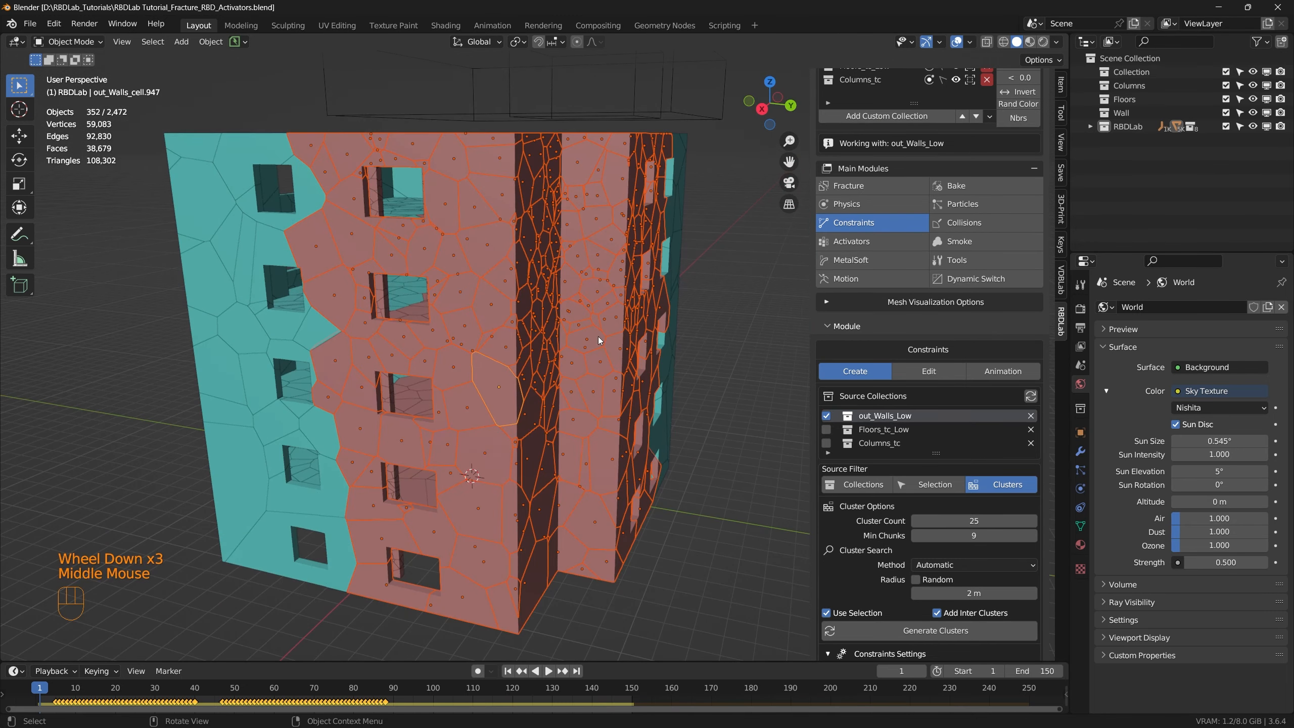
scroll(915, 512, "down", 2)
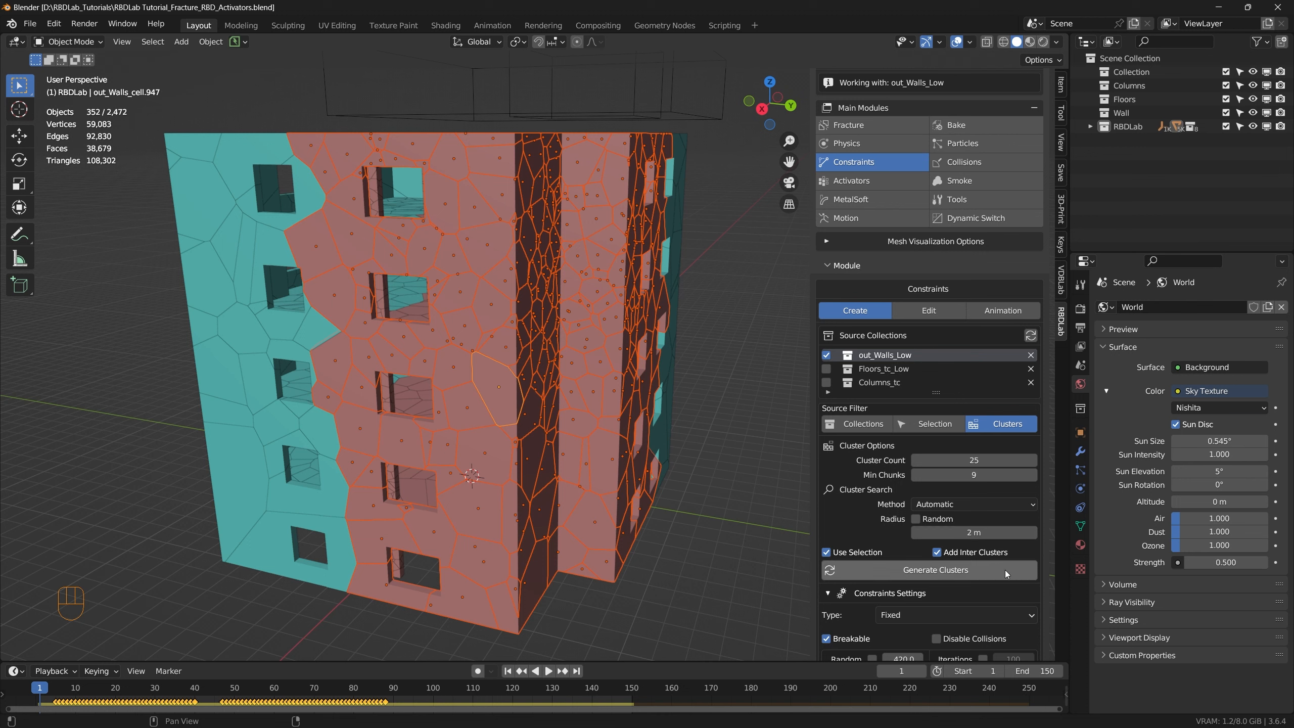
left_click(928, 570)
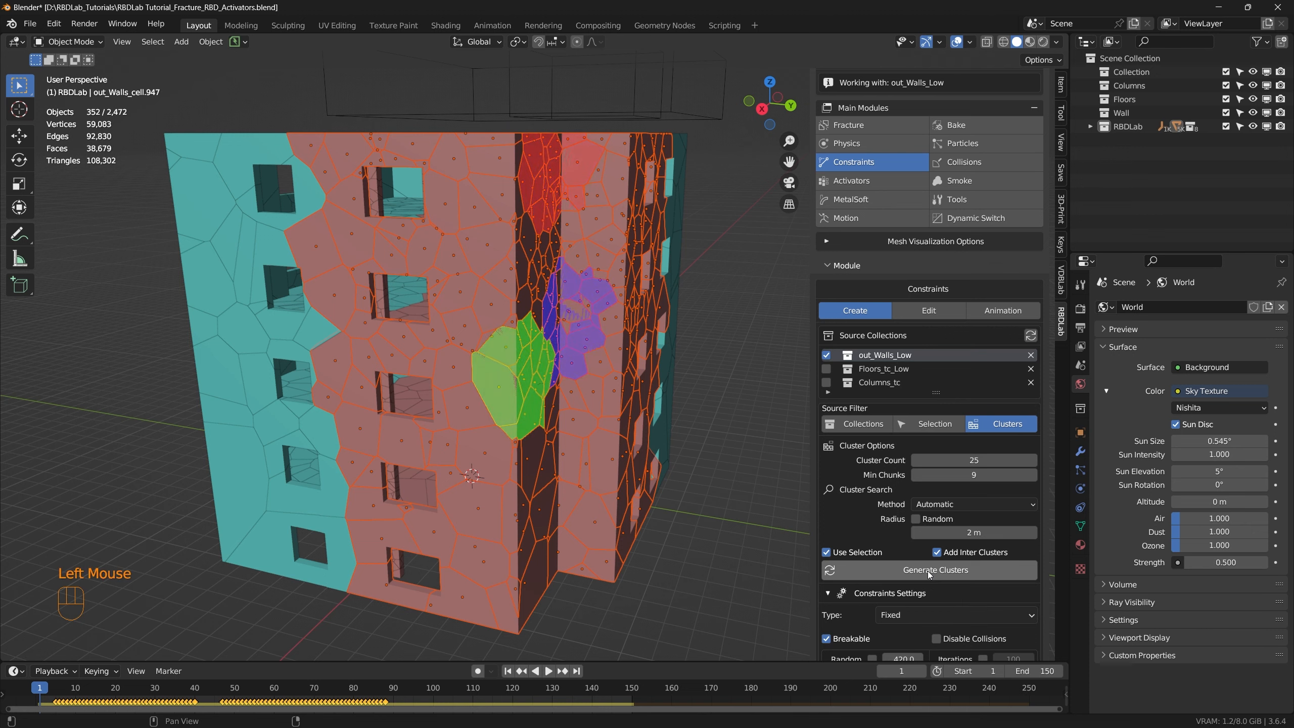
Regenerate the clusters on the selected wall chunks several times to get a different cluster layout
left_click(927, 570)
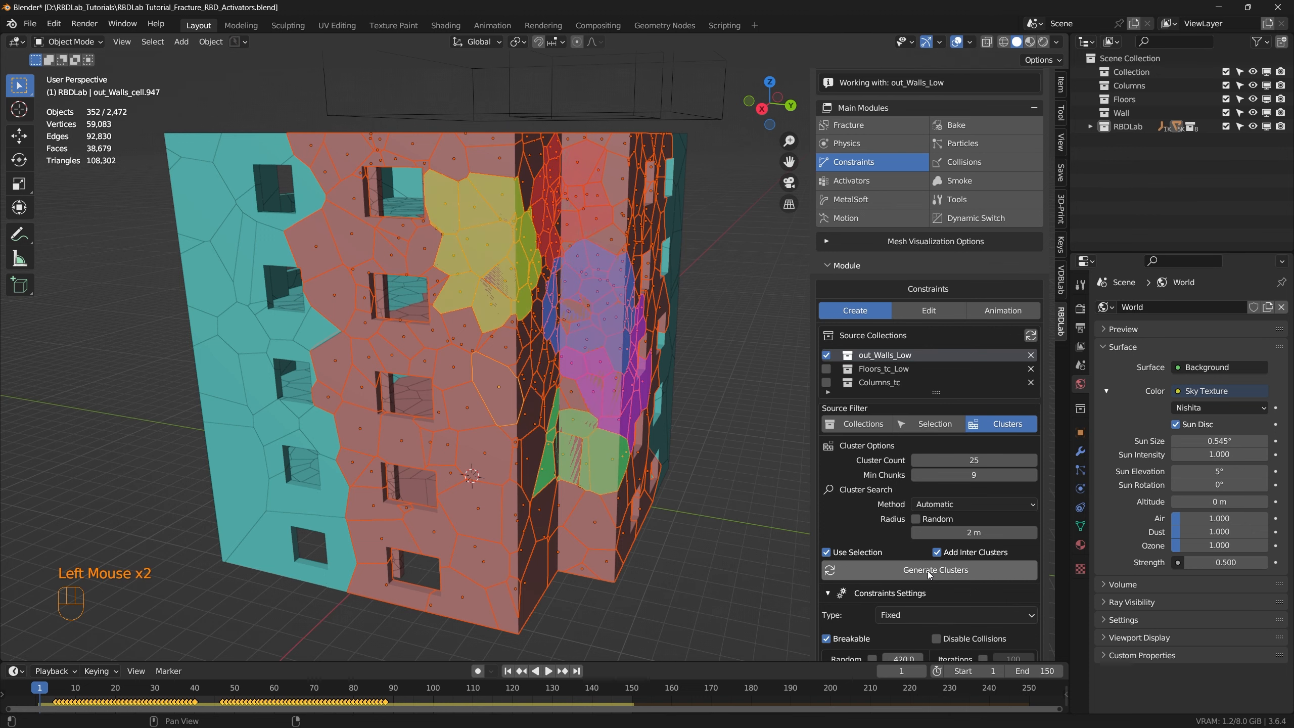
left_click(928, 570)
left_click(927, 570)
left_click(928, 570)
left_click(928, 570)
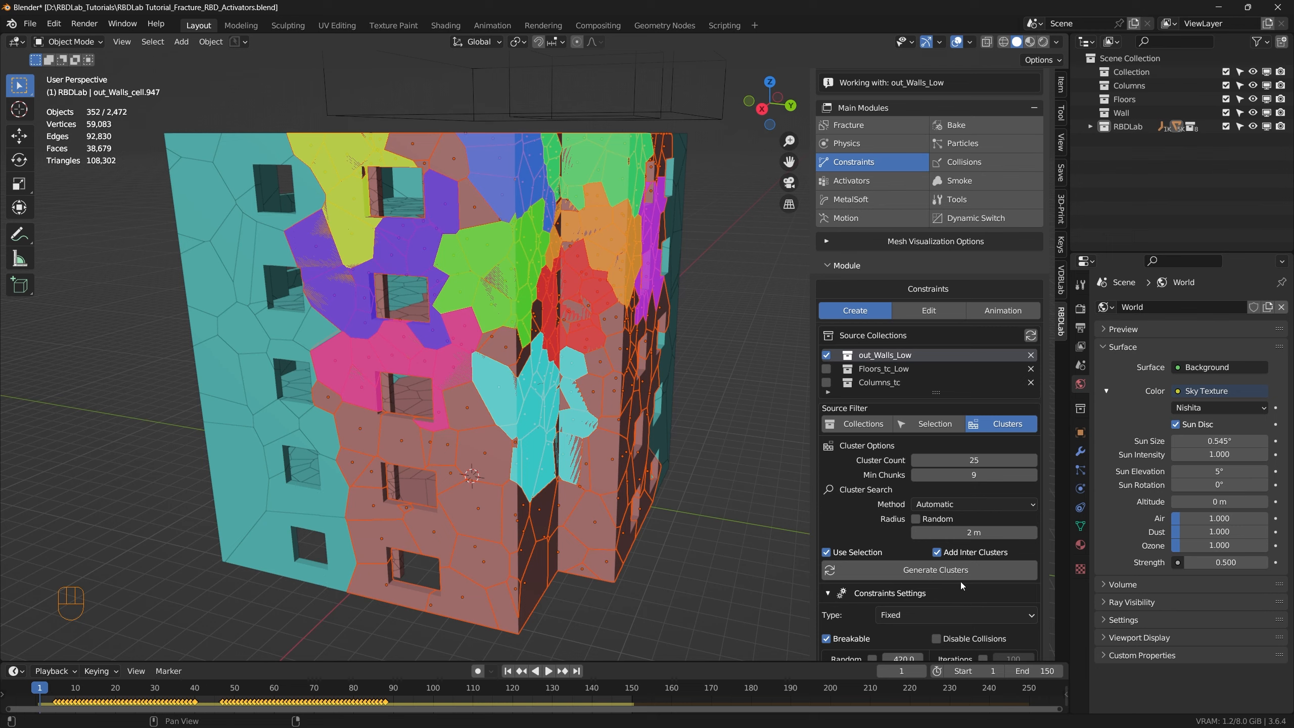
Create the constraint group from the wall clusters and enable the Inter Cluster Group
scroll(928, 601, "down", 3)
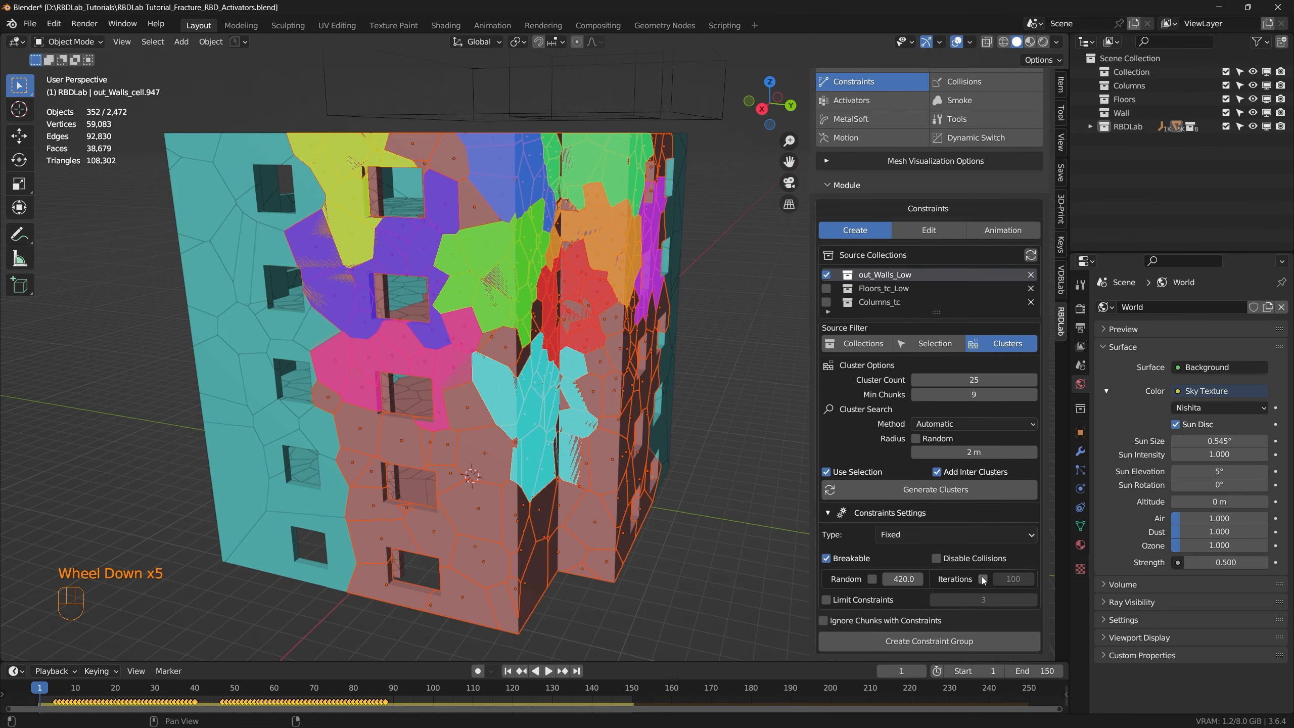
left_click(931, 643)
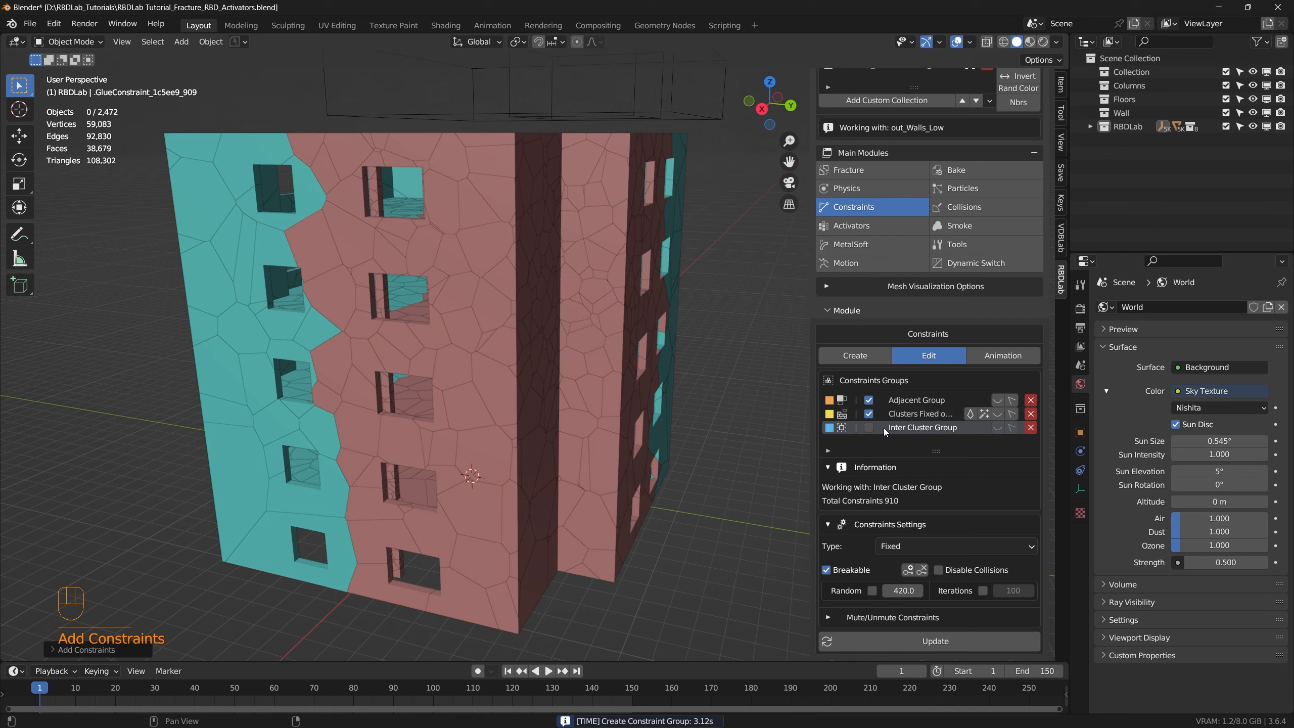
left_click(869, 428)
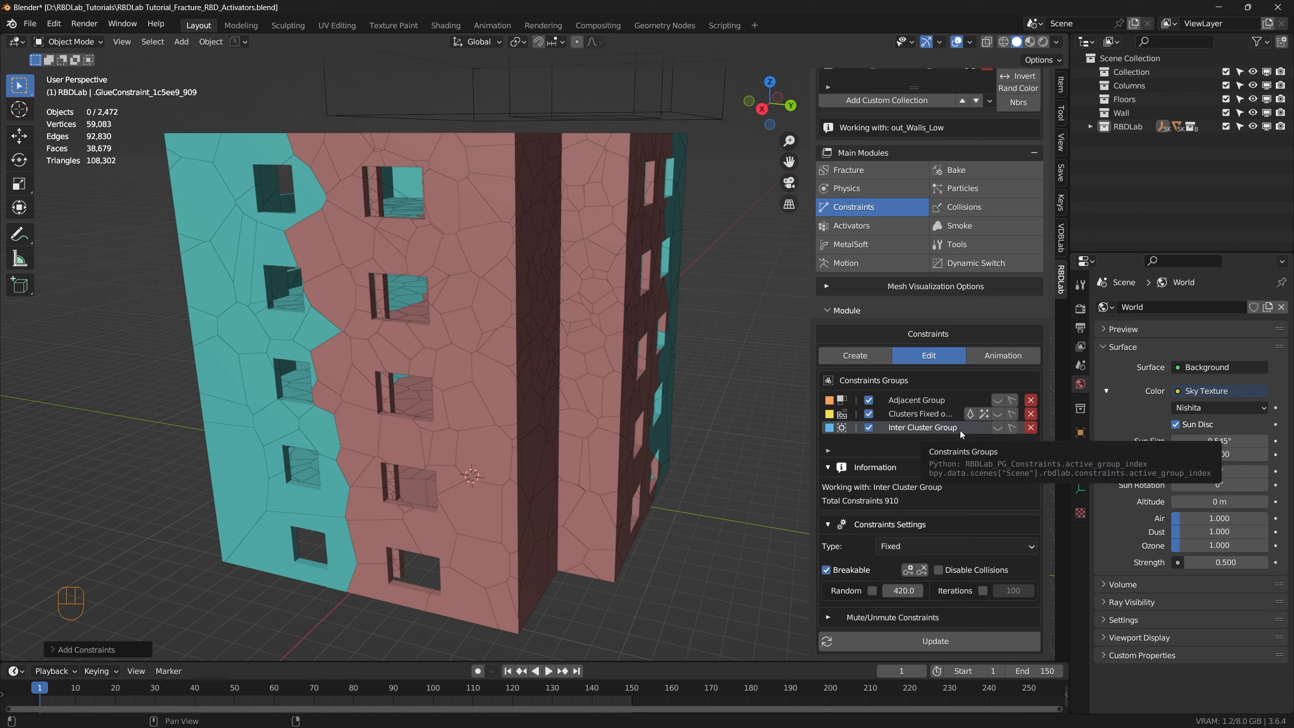
Show the Clusters Fixed group's constraints on the building and compare them with the cluster colors
left_click(997, 414)
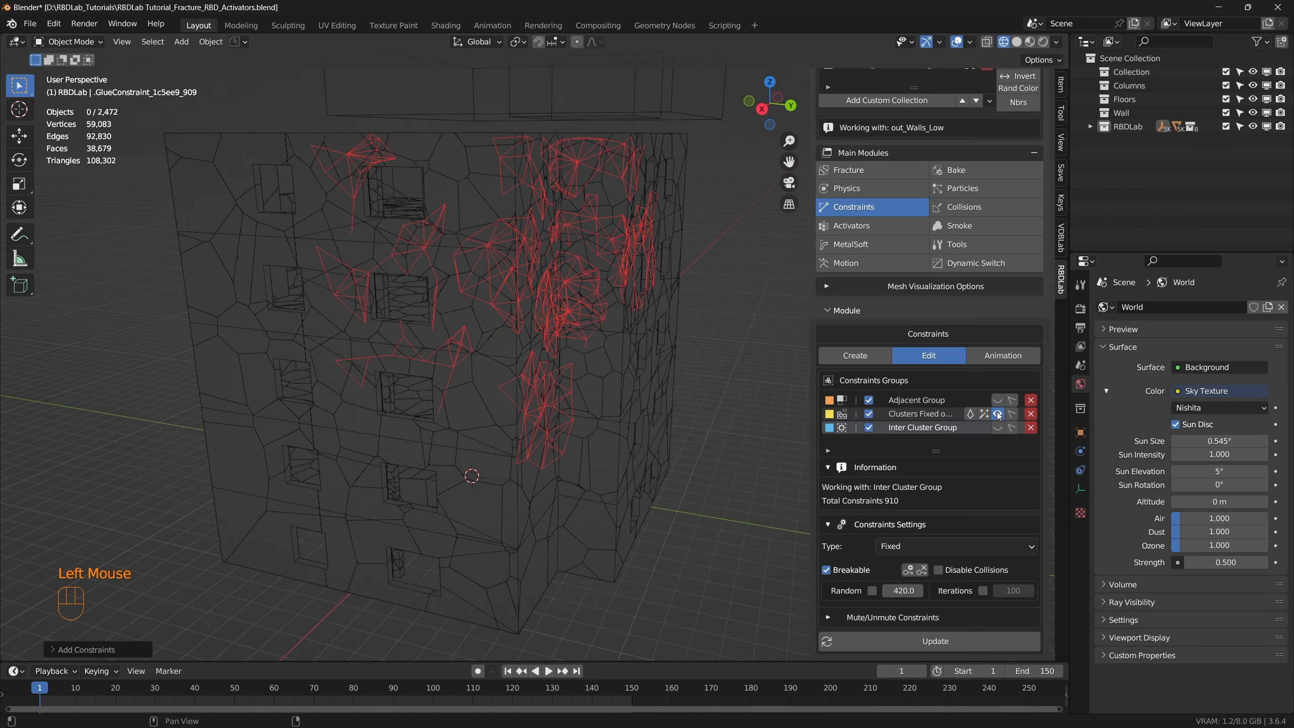
scroll(563, 349, "up", 3)
middle_click_drag(566, 319, 592, 315)
scroll(548, 267, "down", 2)
middle_click_drag(548, 268, 465, 285)
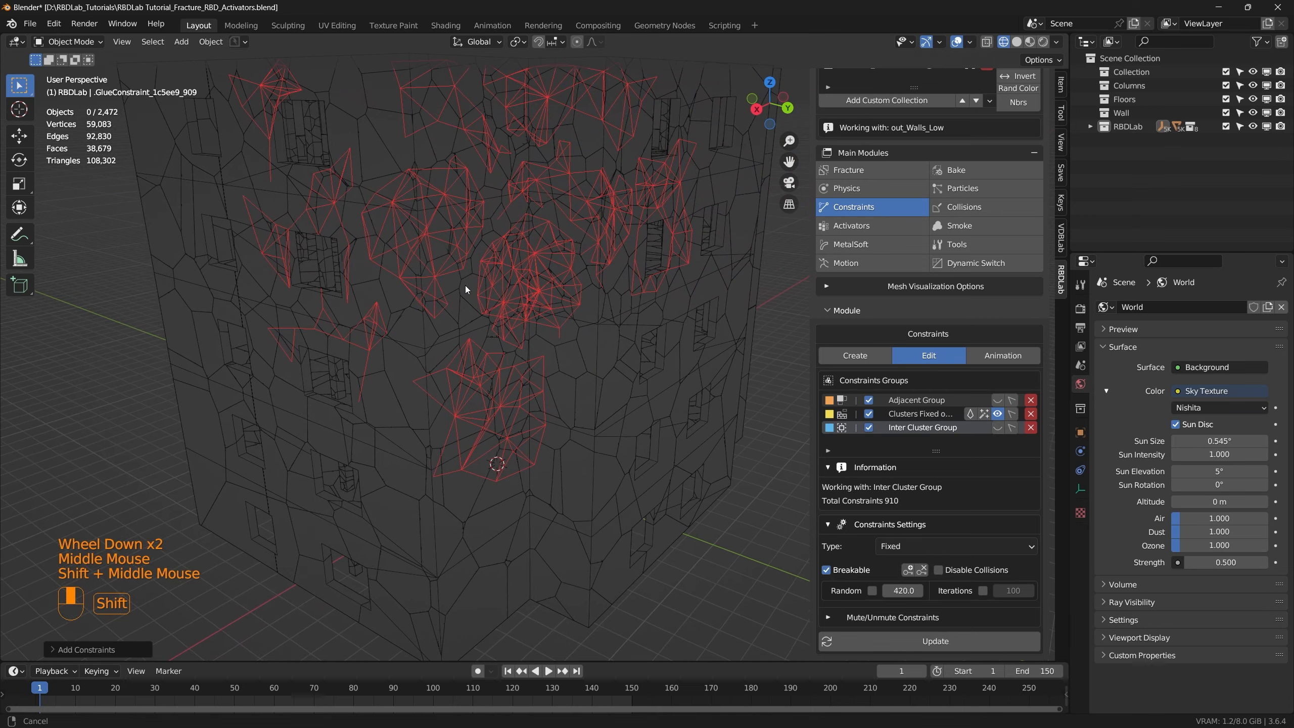
left_click(983, 414)
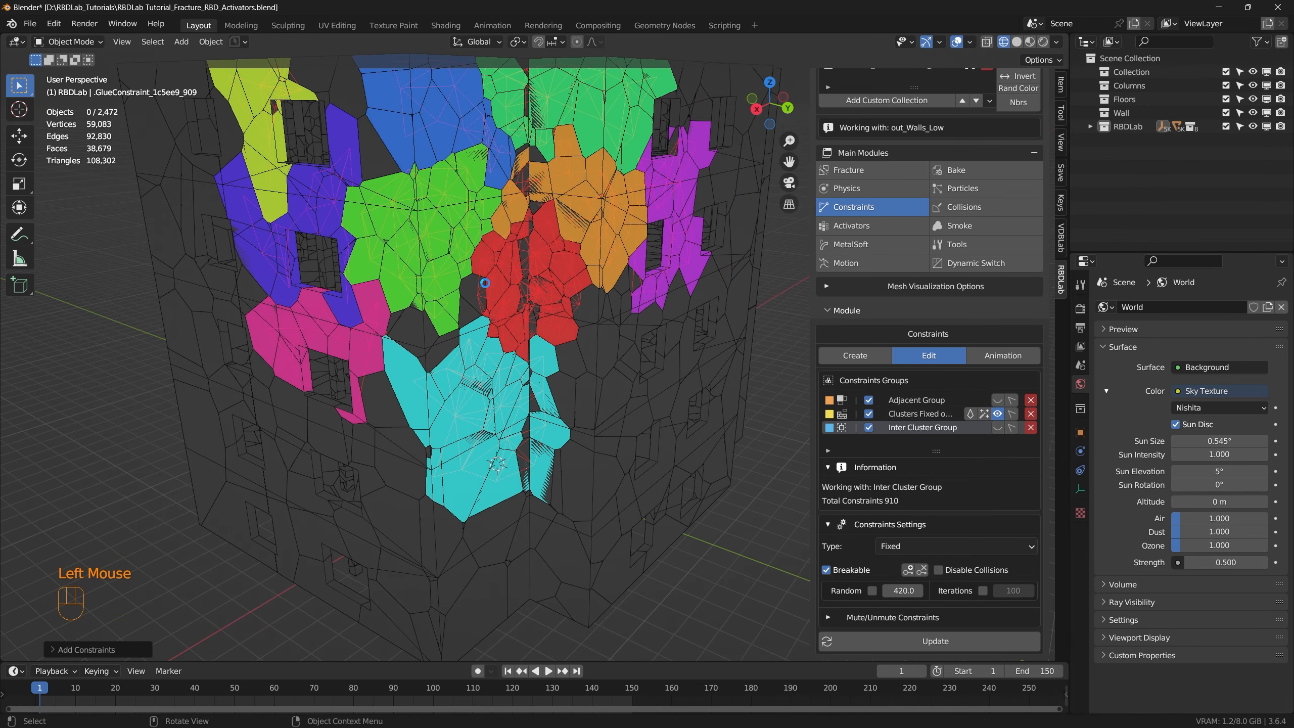
left_click(983, 413)
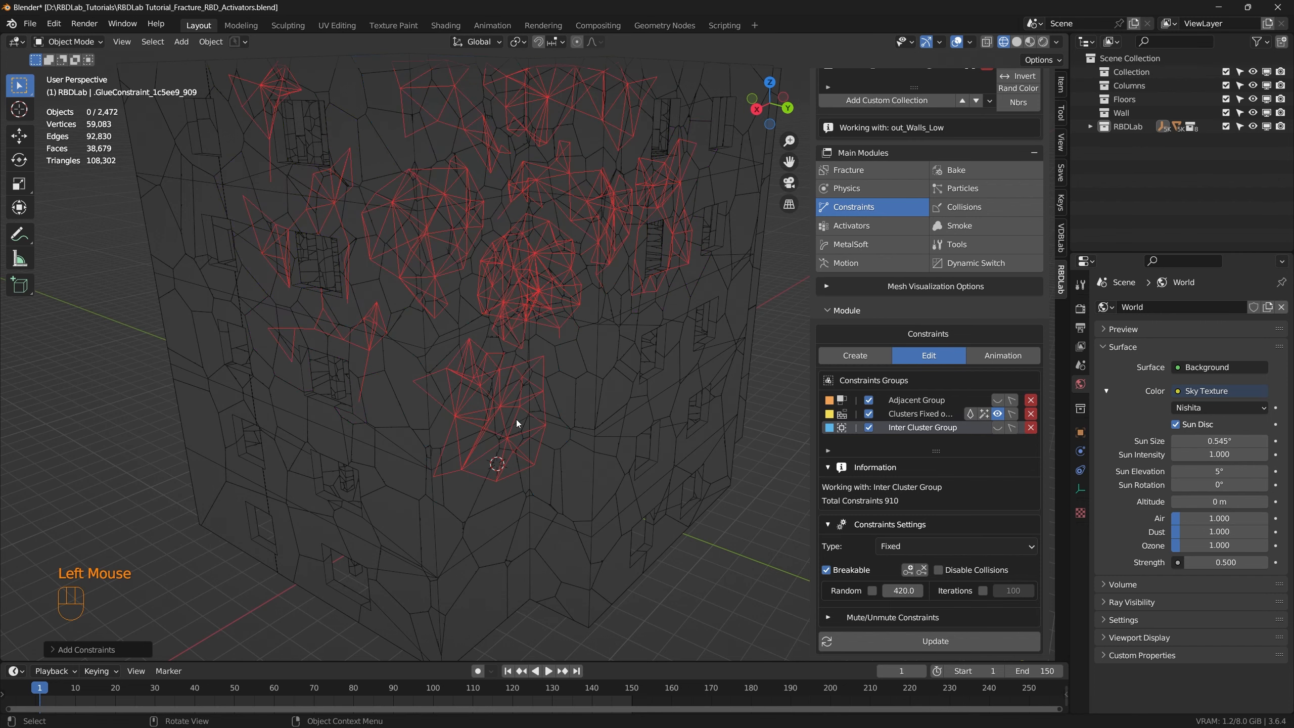
left_click(984, 415)
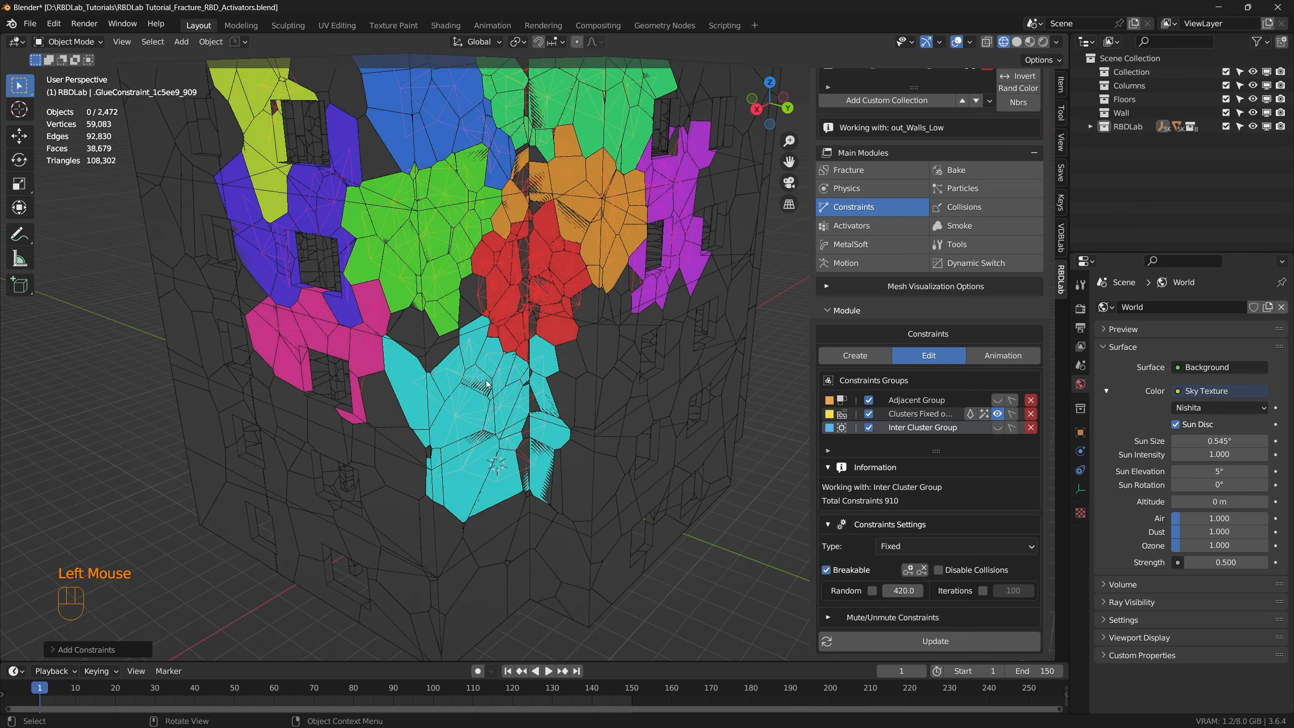
Show the Inter Cluster Group's constraints as well and examine how they link the wall clusters
left_click(997, 428)
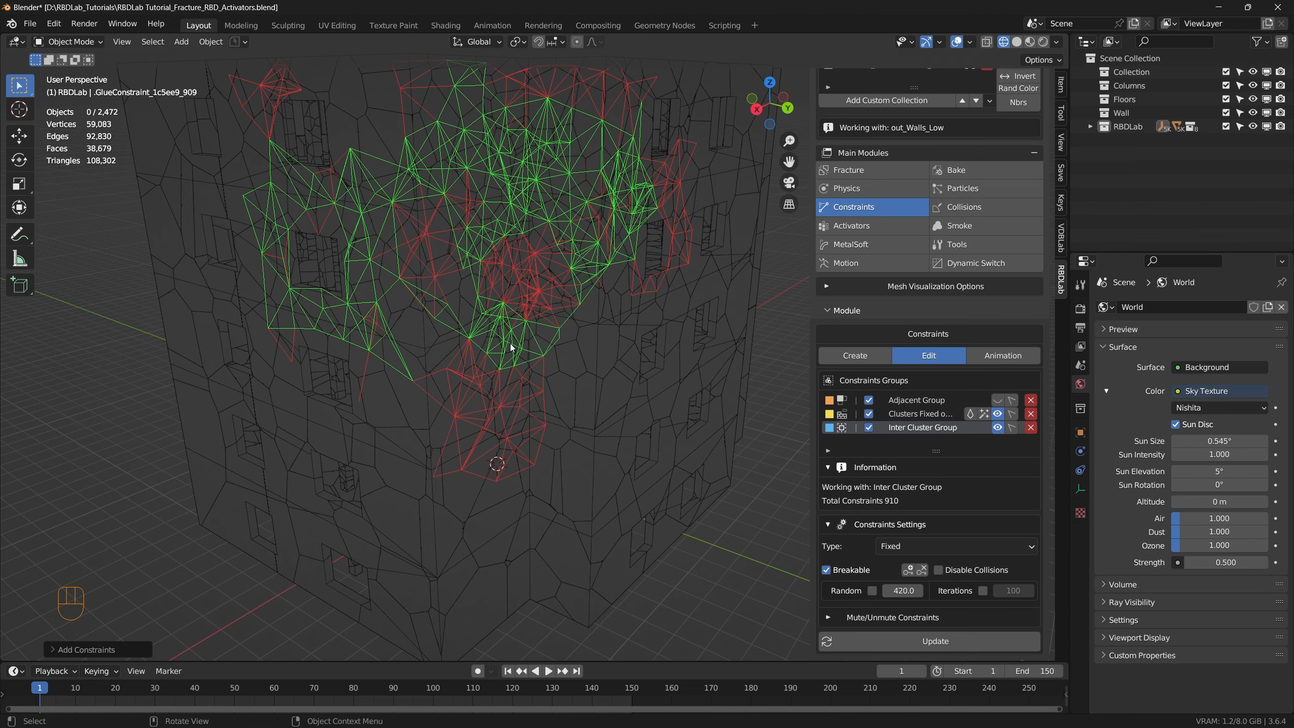
middle_click_drag(480, 306, 502, 299)
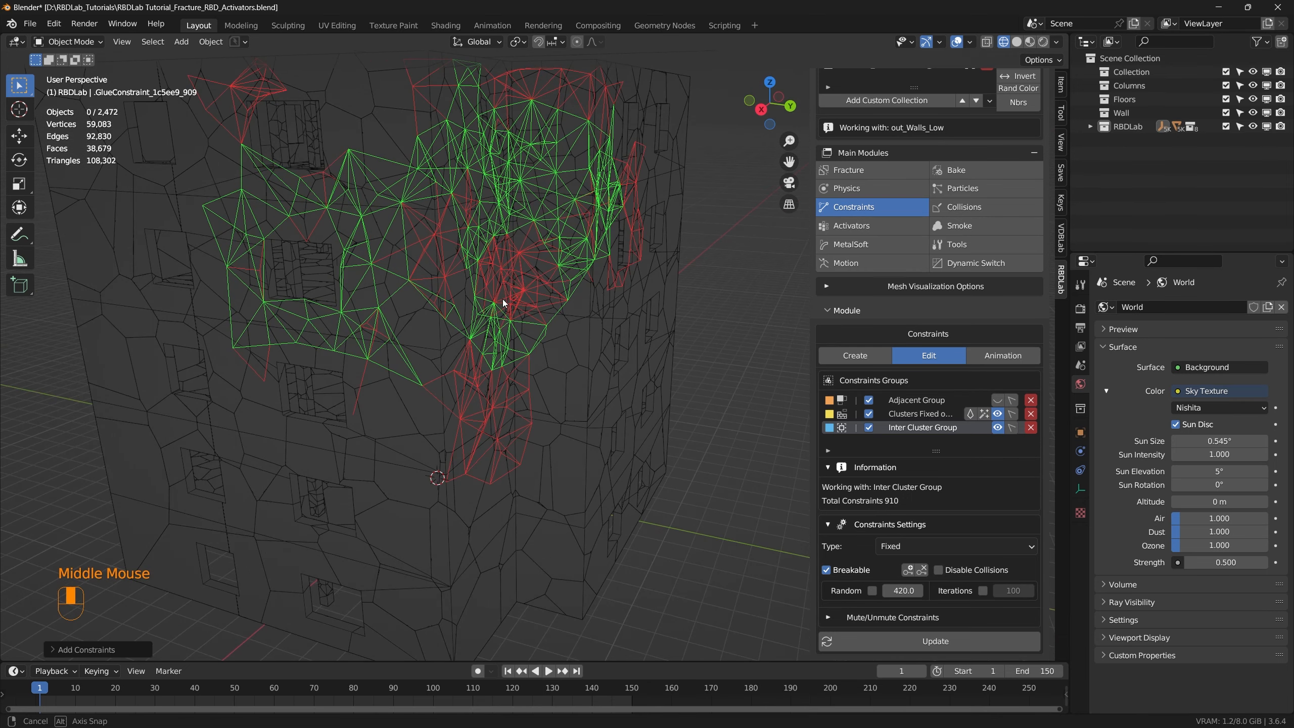
left_click(983, 414)
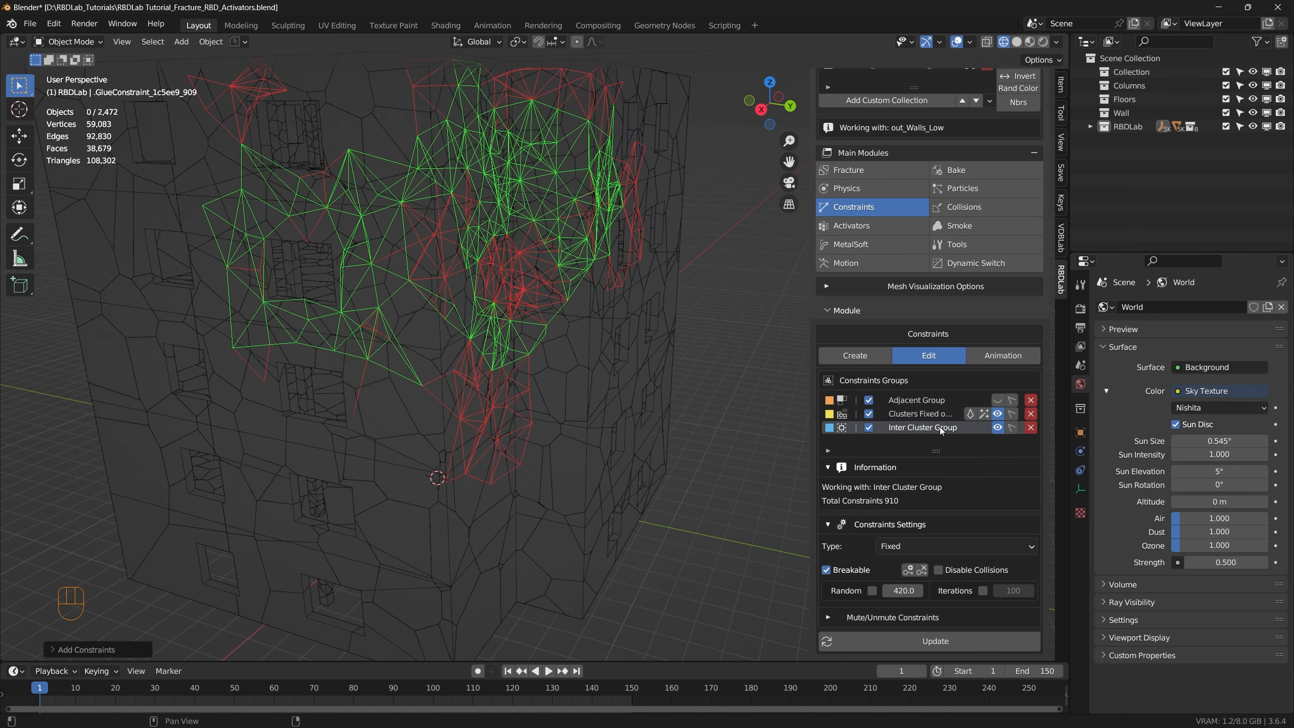
scroll(637, 520, "down", 3, "shift")
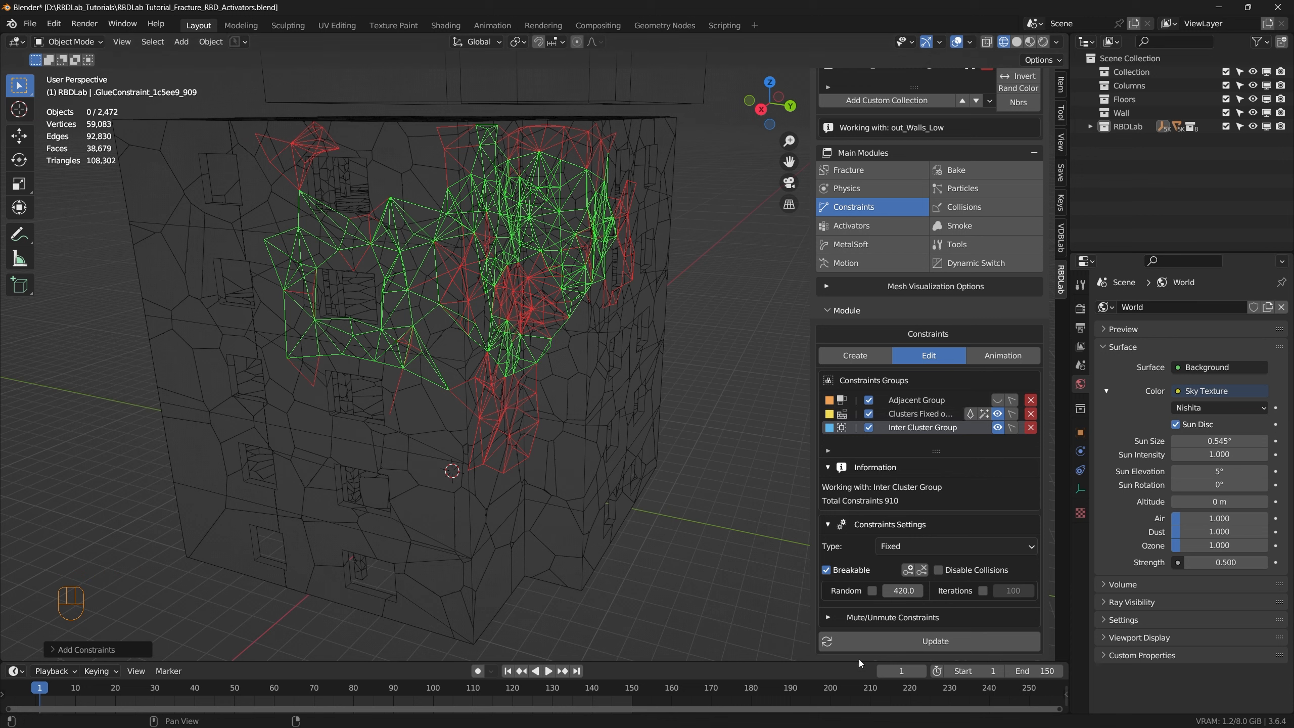
Set the glue strength to 10 for the Inter Cluster Group and 100 for the Clusters Fixed group, updating each
left_click(903, 591)
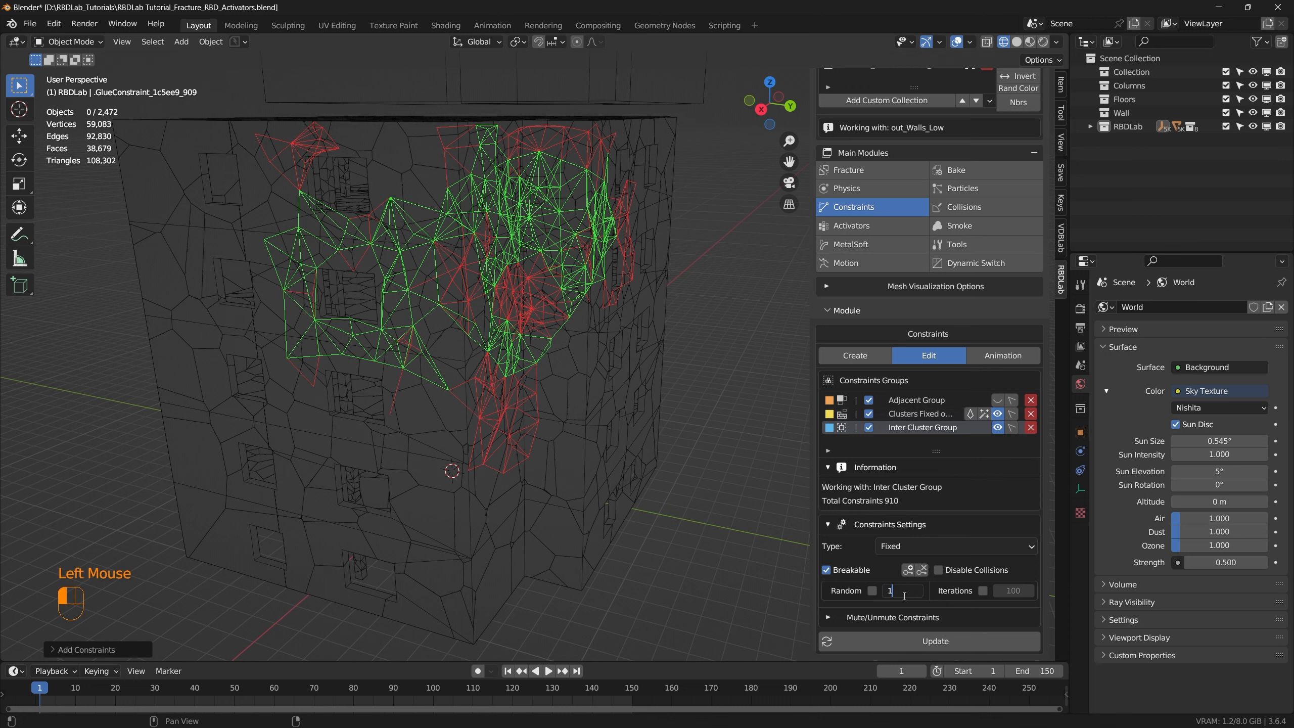
left_click(925, 641)
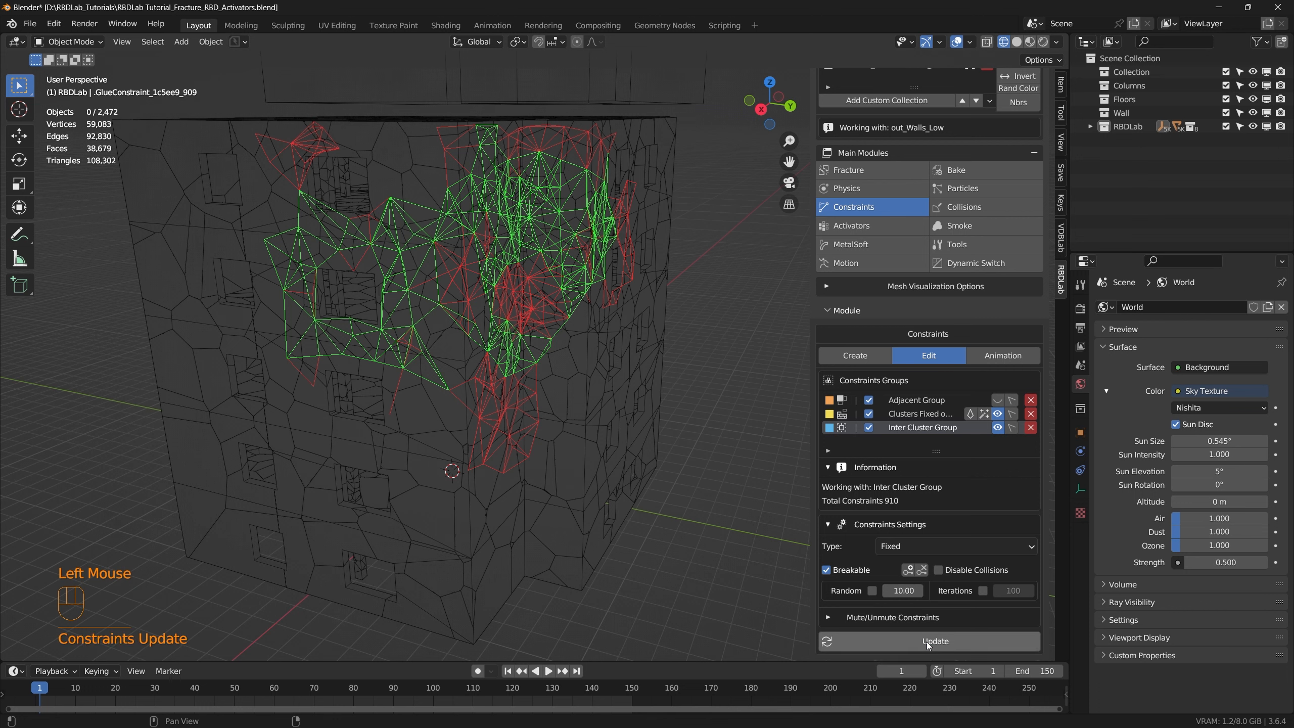
left_click(922, 415)
double_click(902, 591)
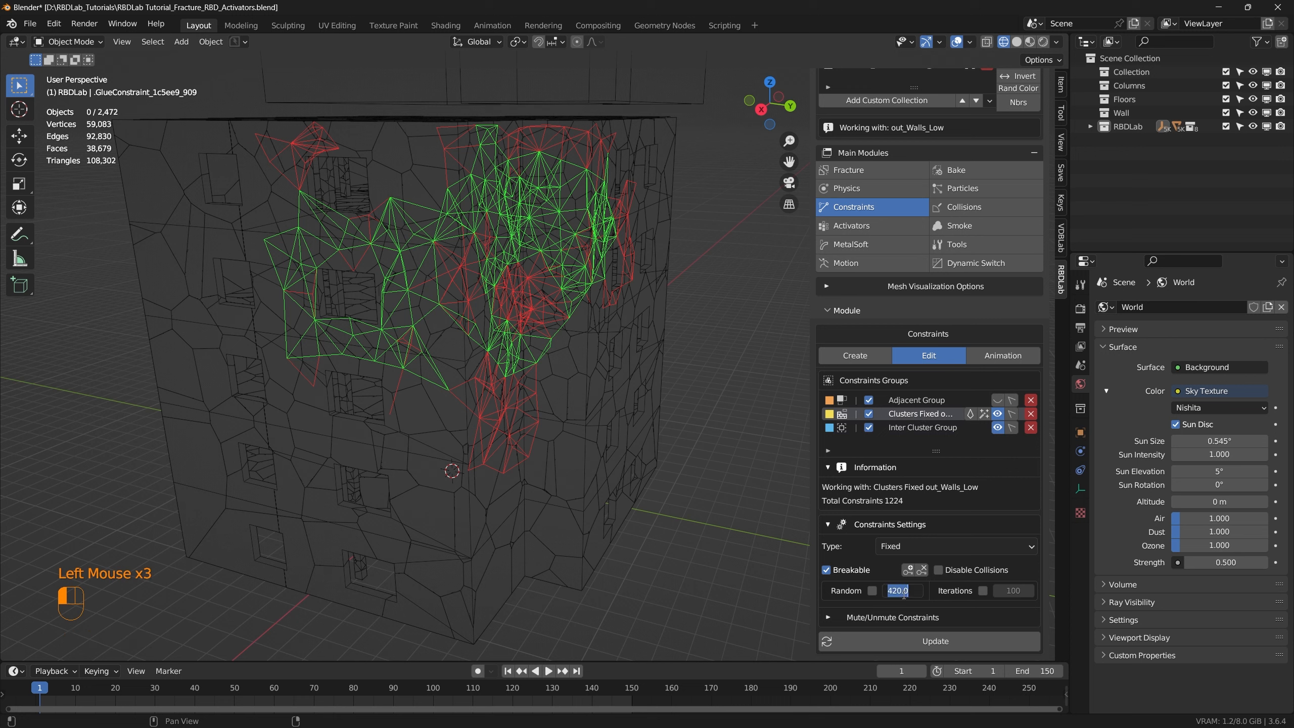
type("100")
key("Return")
left_click(934, 642)
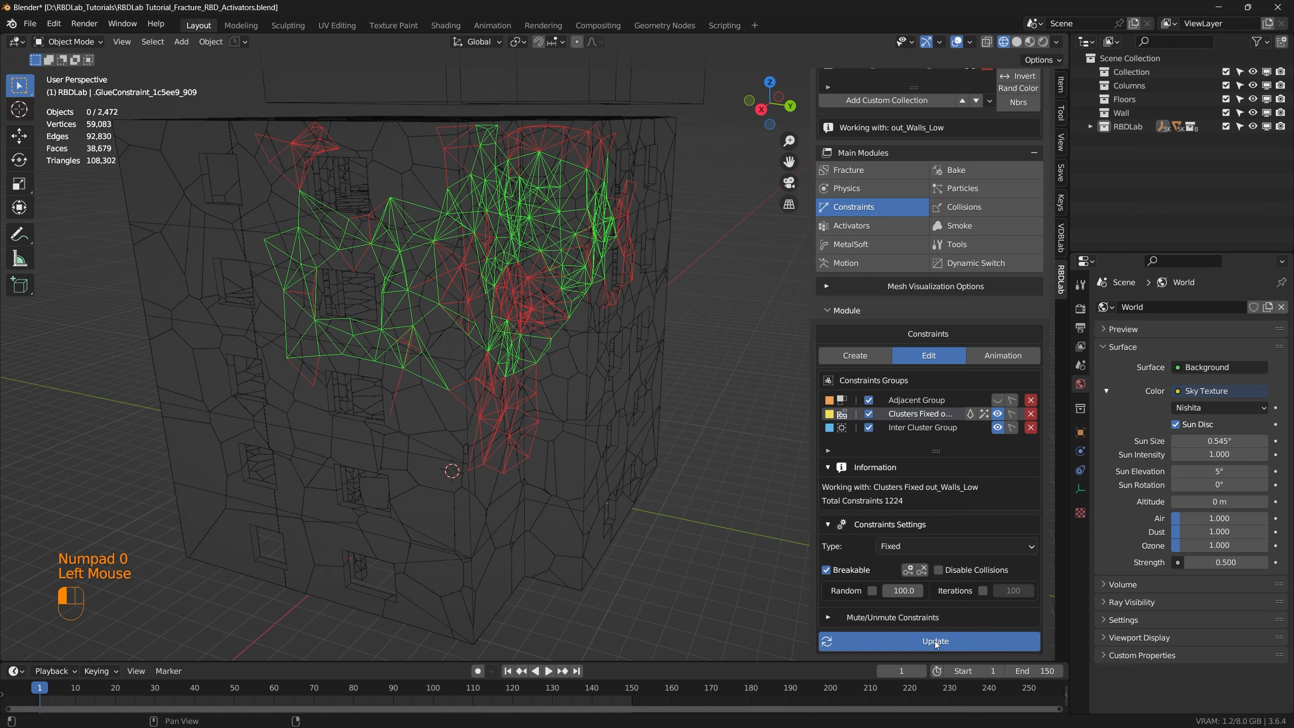
Hide the display of both cluster constraint groups and play the collapse simulation
left_click(996, 414)
left_click(998, 428)
middle_click_drag(594, 390, 564, 406)
scroll(544, 403, "down", 2)
key("space")
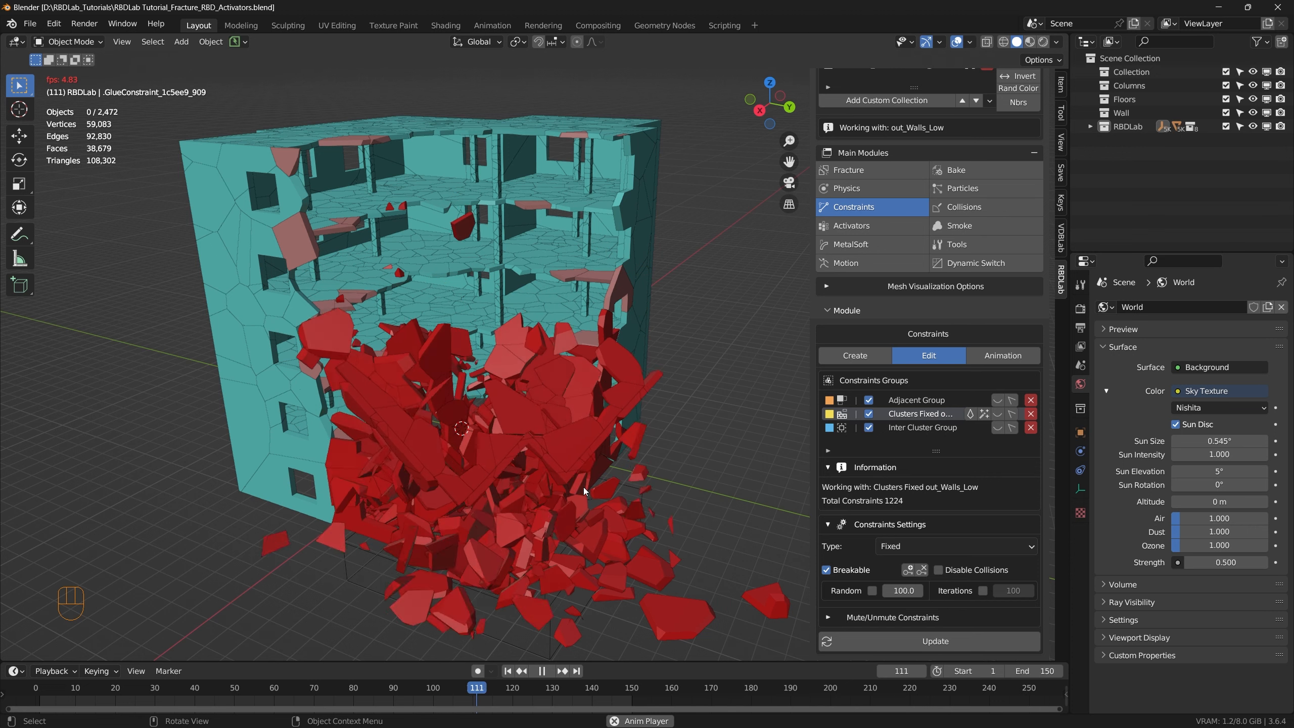
key("space")
Set the Clusters Fixed group's glue strength to 500 and update its constraints
left_click(907, 413)
scroll(929, 545, "down", 2)
left_click(903, 592)
type("500")
key("Return")
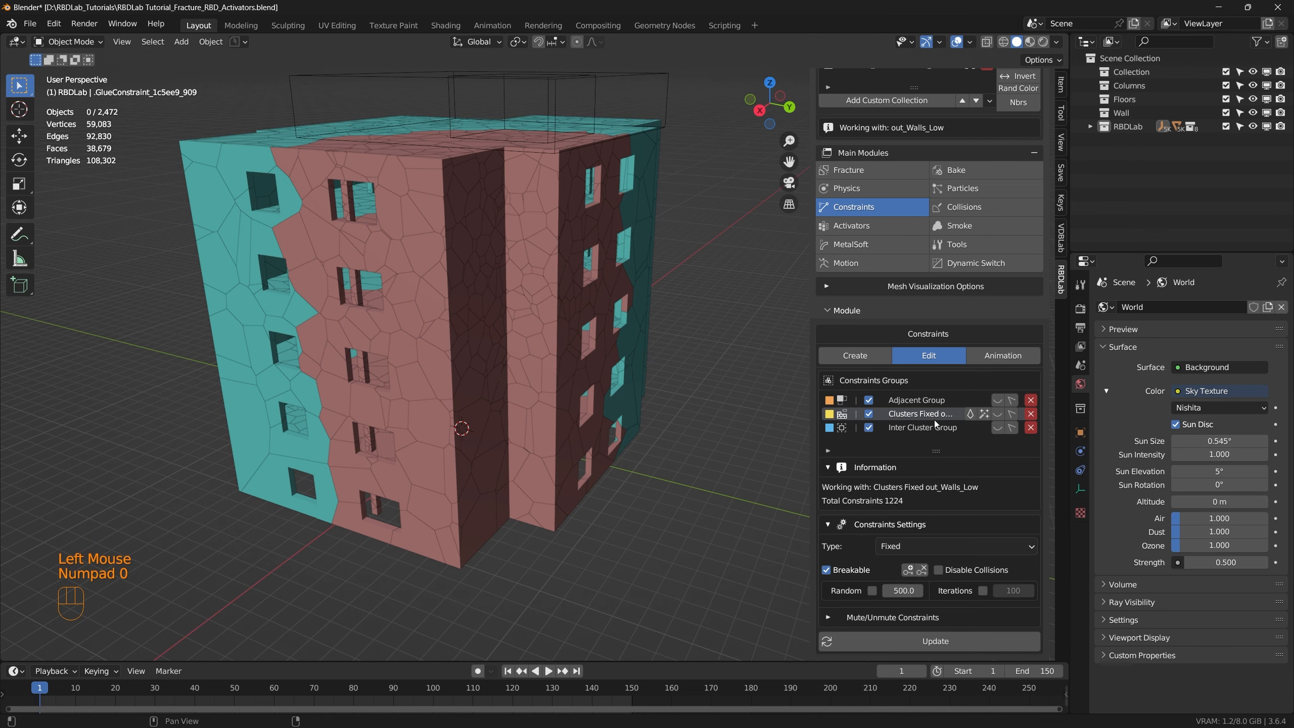
left_click(930, 641)
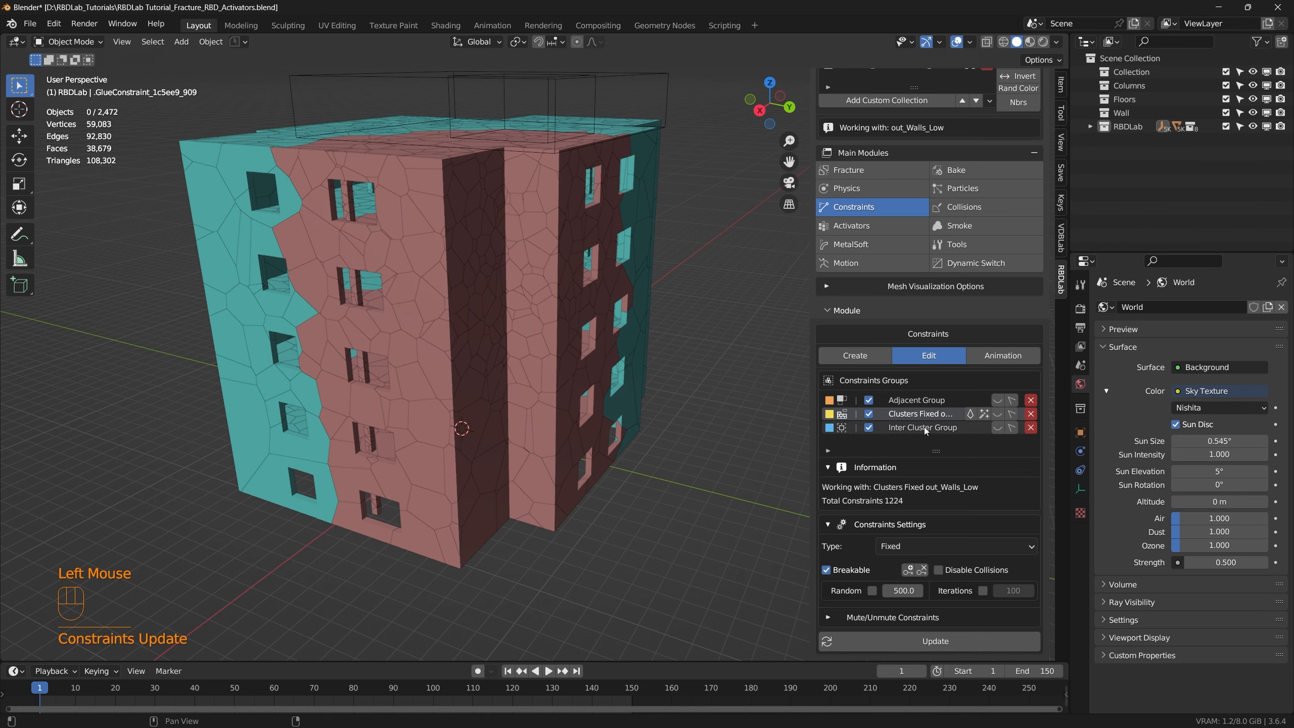
Set the Inter Cluster Group's glue strength to 50 and update its constraints
left_click(925, 428)
left_click(897, 589)
type("50")
key("Return")
left_click(930, 641)
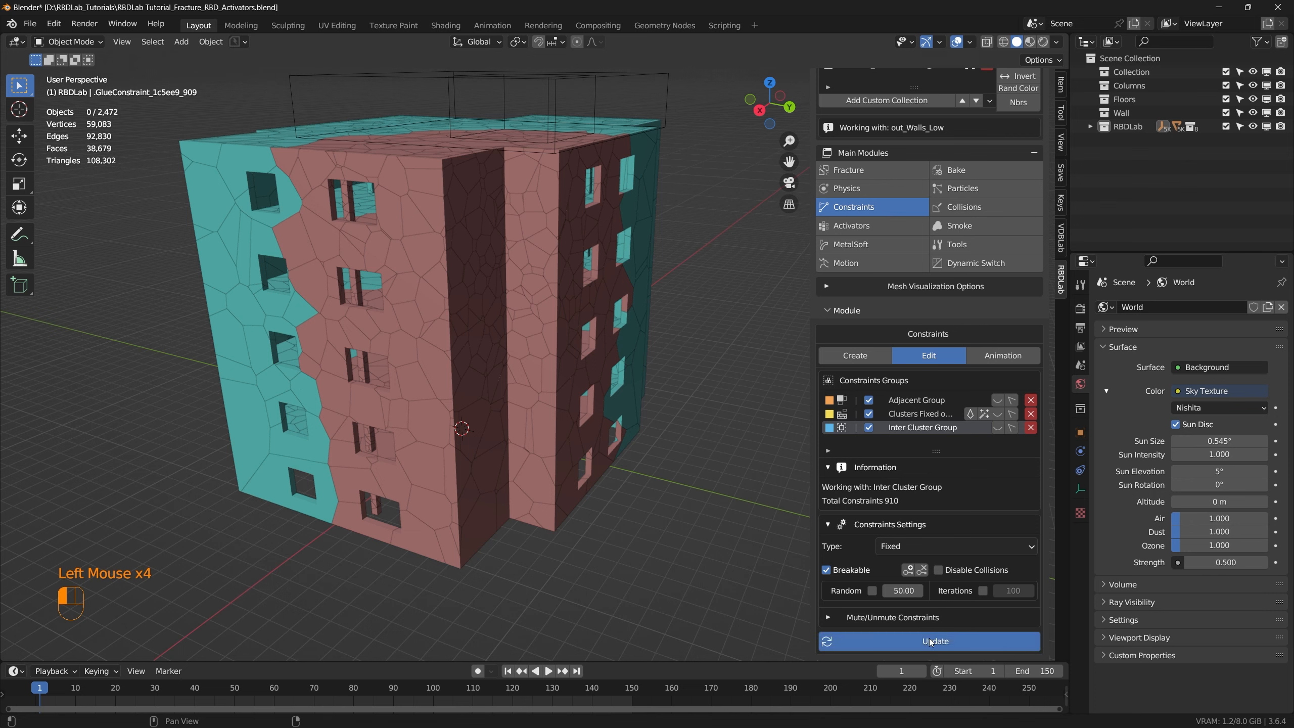
Play the collapse simulation with the stronger cluster constraints, then return to the first frame
key("space")
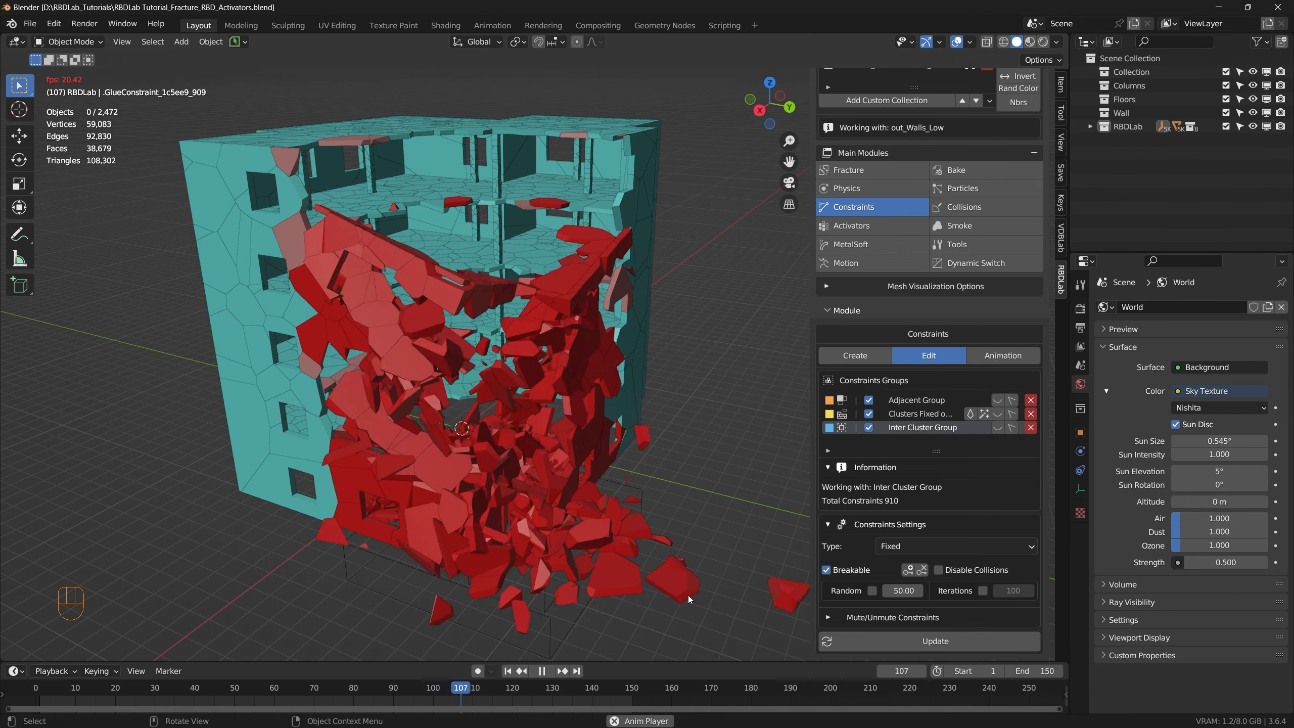
key("space")
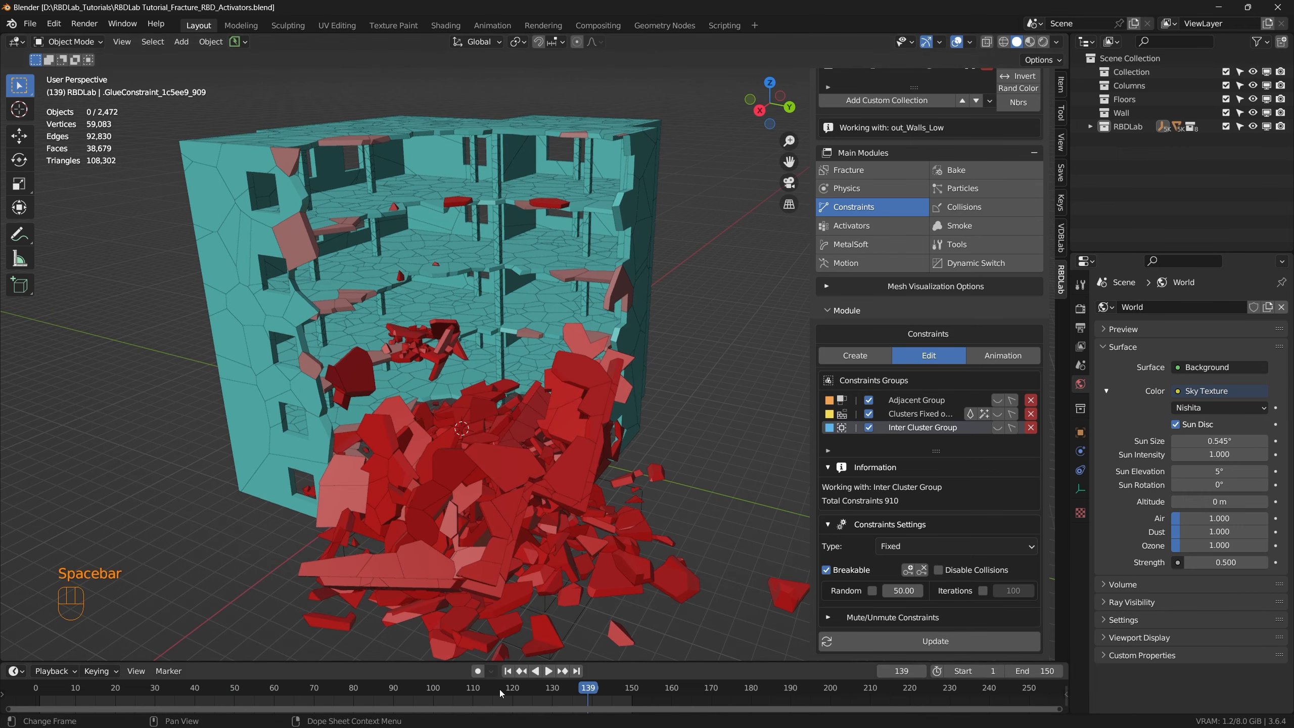
left_click(507, 671)
Start a new constraint group with only Floors_tc_Low as source and the source filter set to Selection
left_click(845, 357)
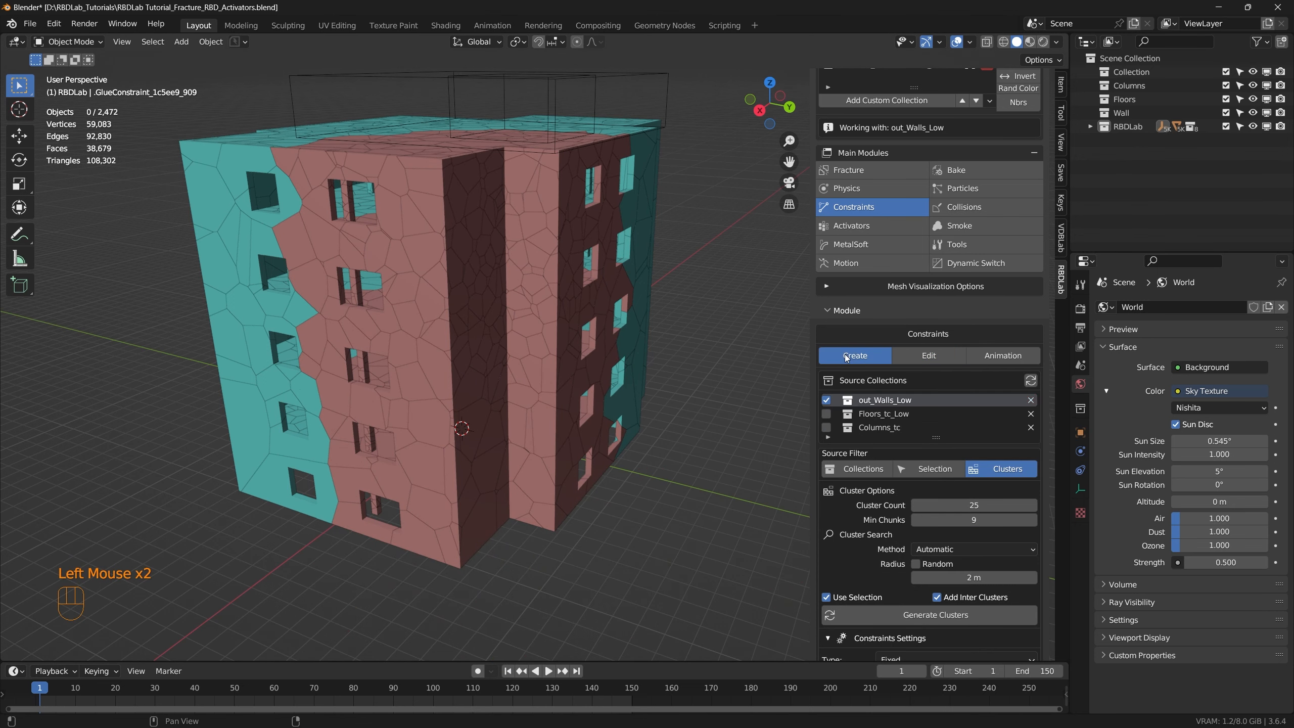
left_click(827, 401)
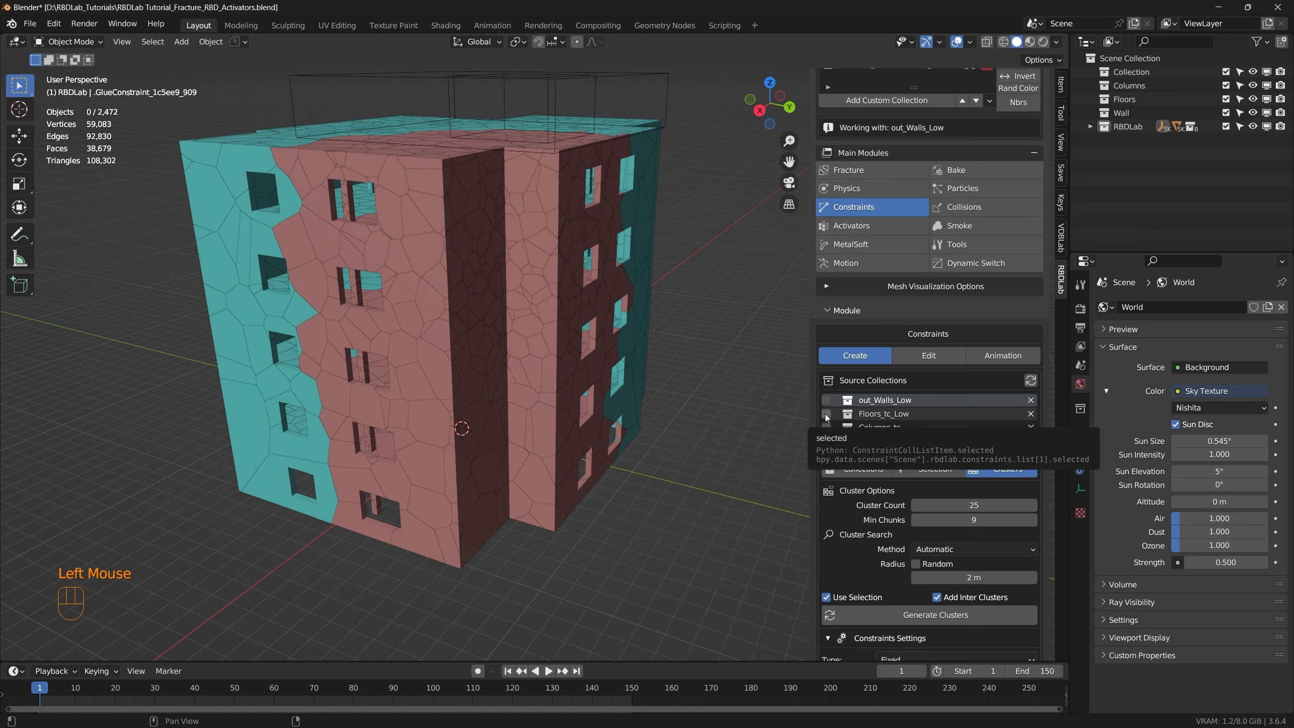
left_click(826, 415)
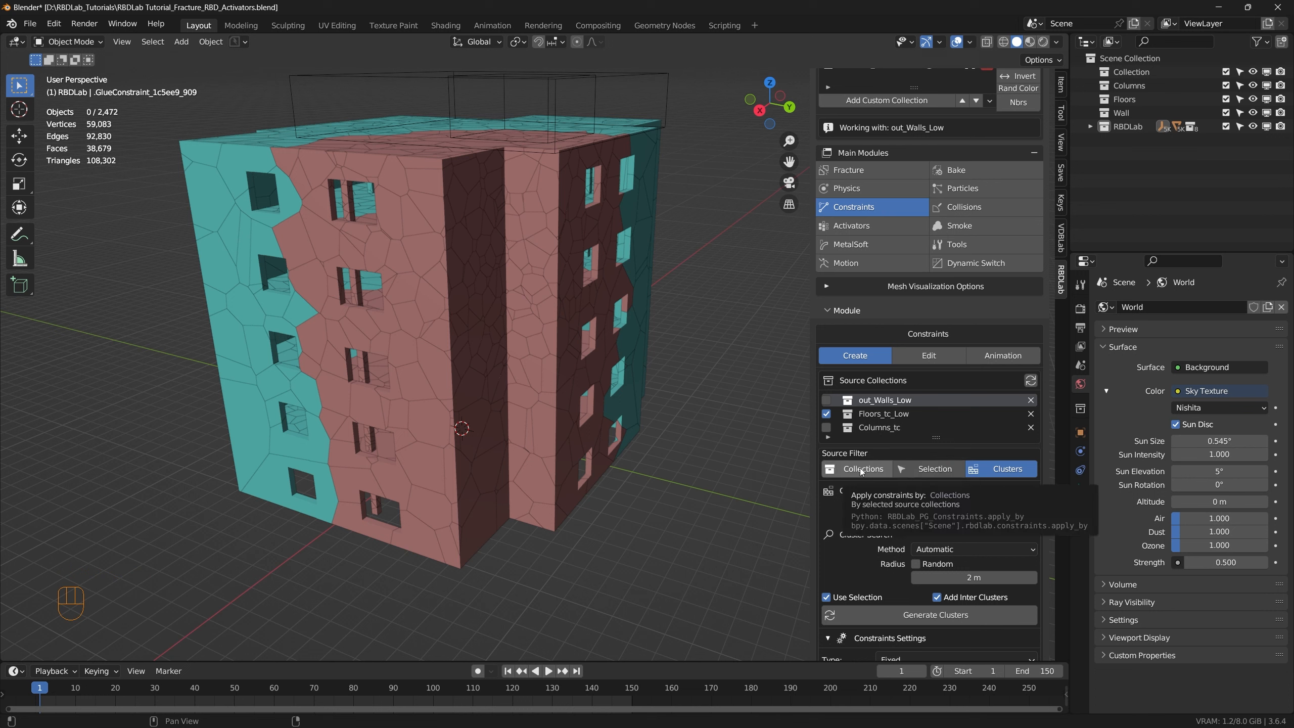
left_click(935, 470)
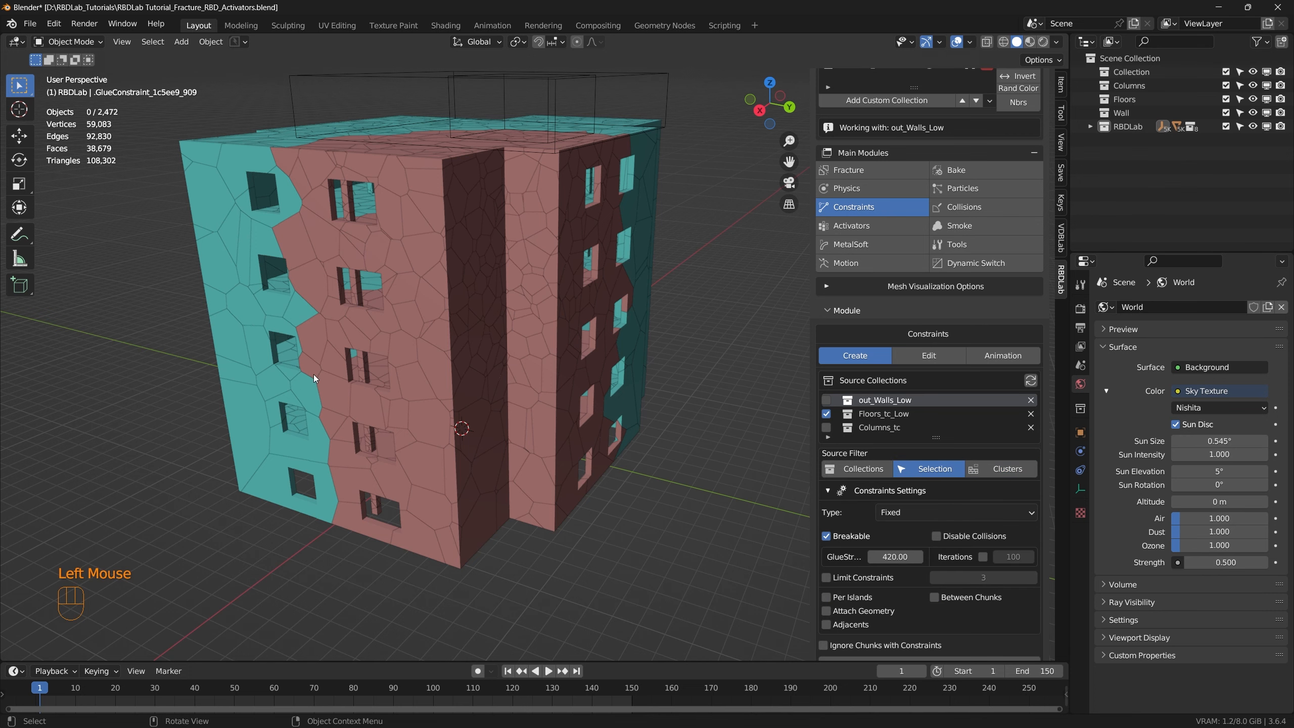
Select a red floor chunk seen through a window and all matching-color chunks in Floors_tc_Low
middle_click_drag(314, 378, 384, 364)
left_click(386, 359)
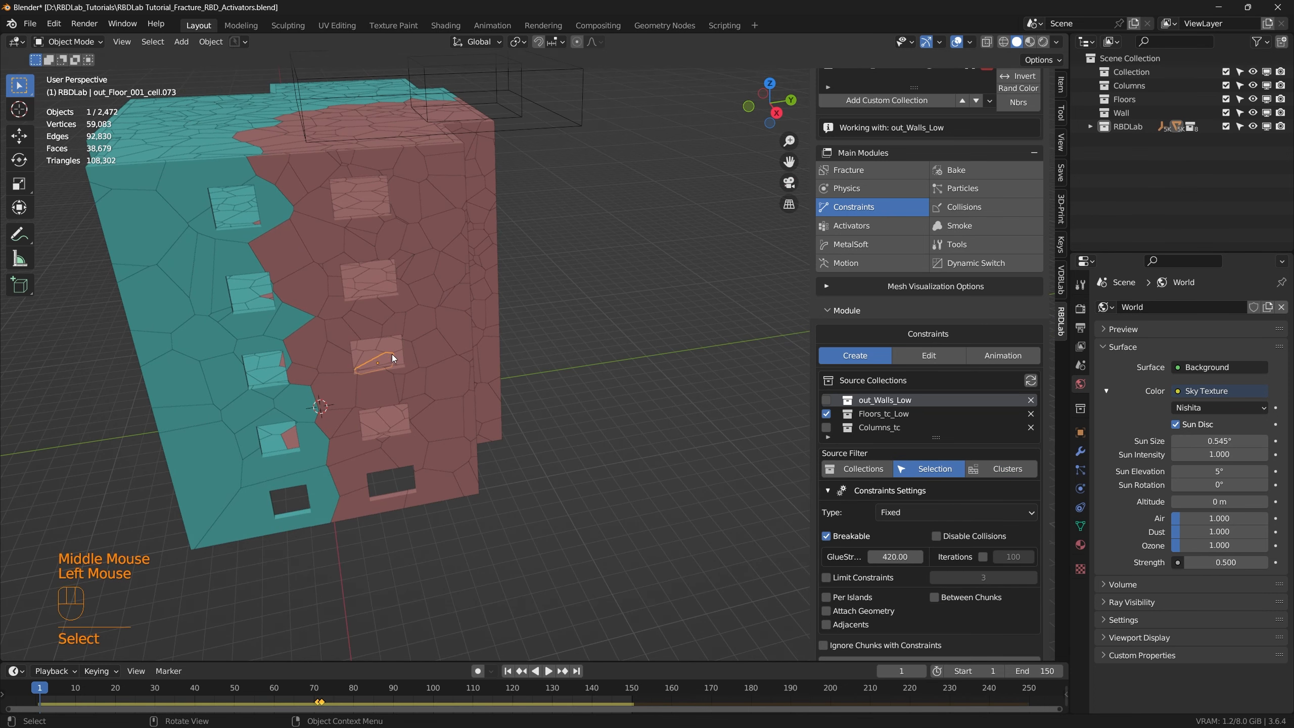
scroll(943, 122, "up", 2)
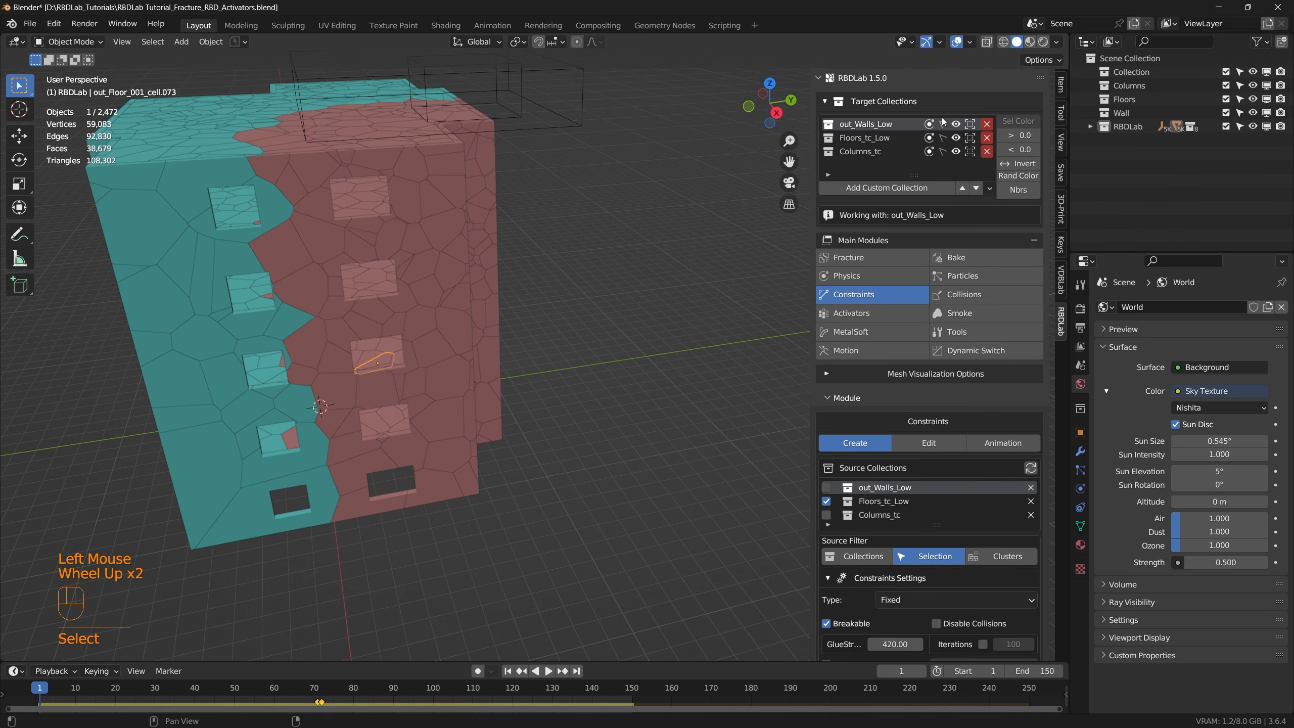
left_click(861, 137)
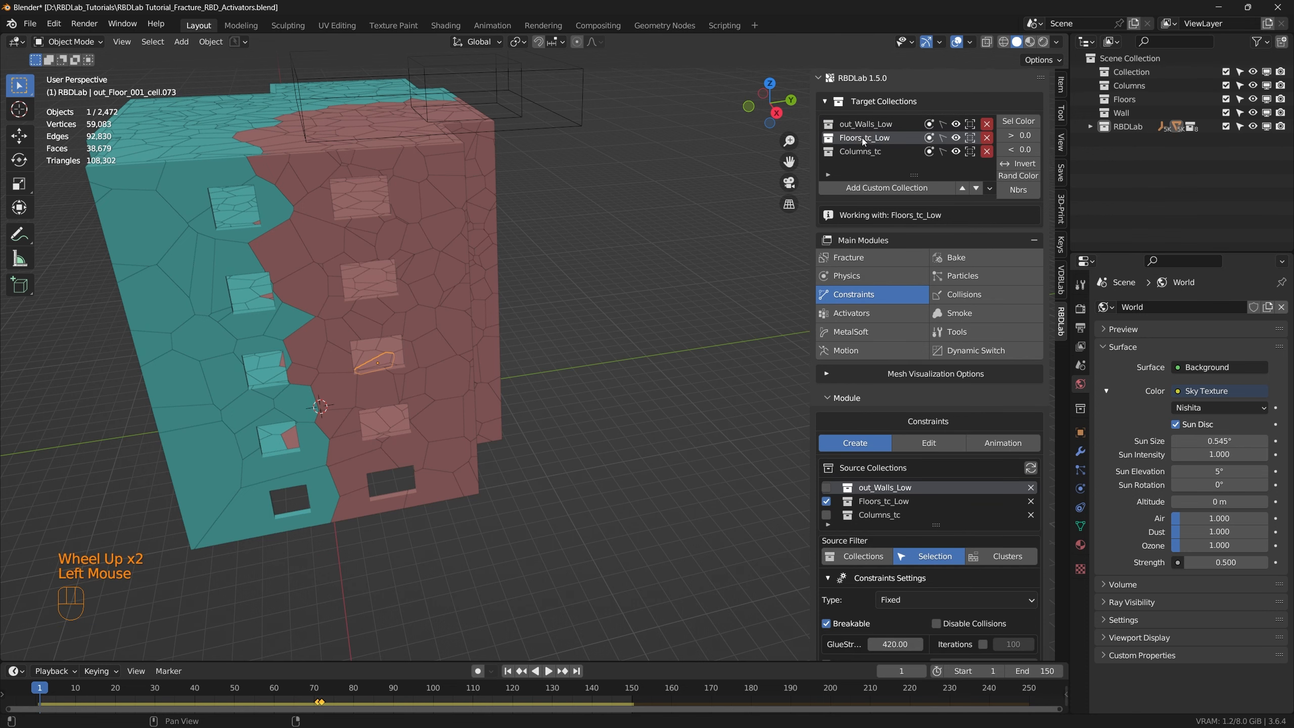
left_click(1017, 121)
middle_click_drag(589, 346, 478, 347)
middle_click_drag(392, 344, 465, 393, "shift")
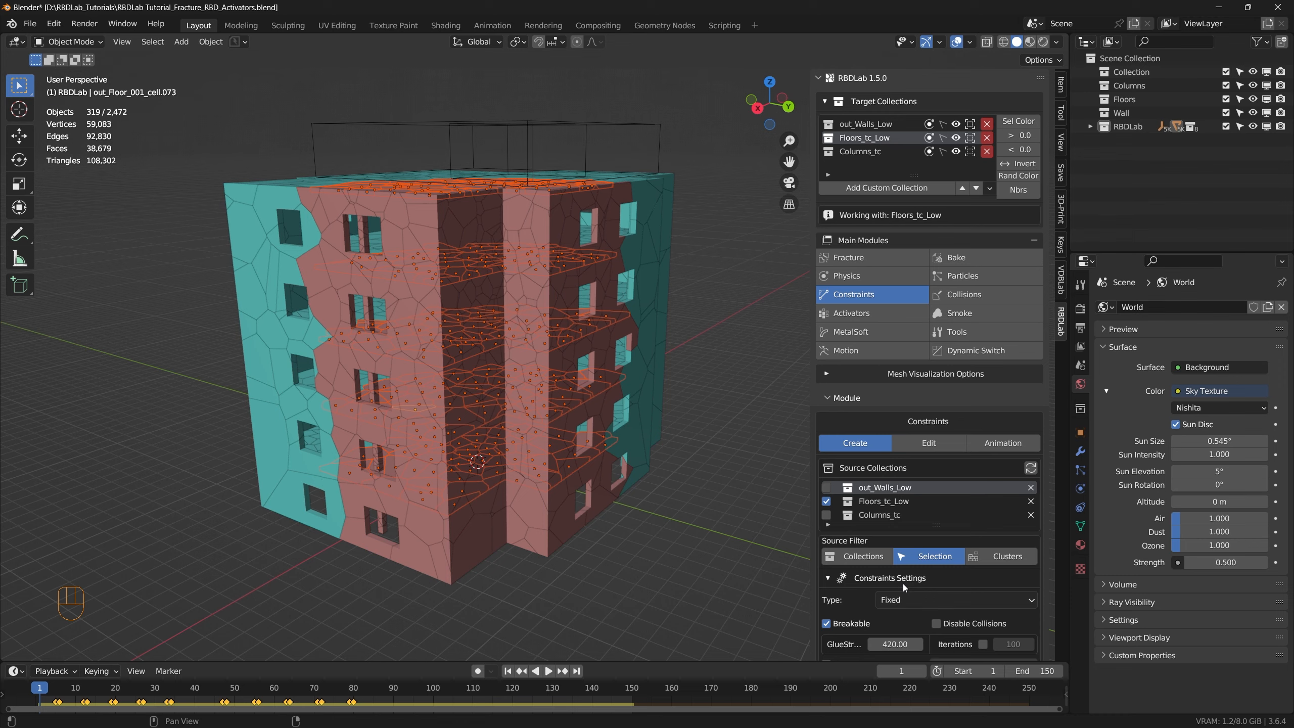
Set the new floor constraints' glue strength to 200 and enable Iterations at 100
scroll(902, 584, "down", 5)
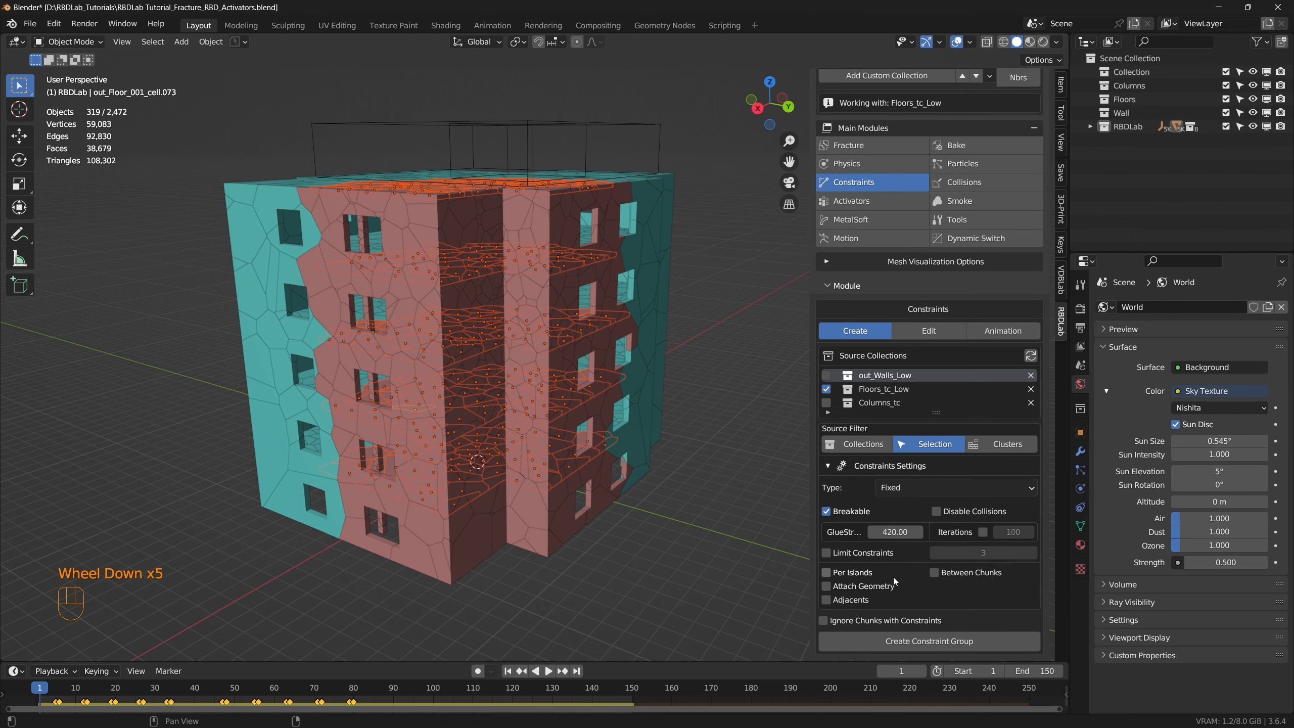
left_click(894, 532)
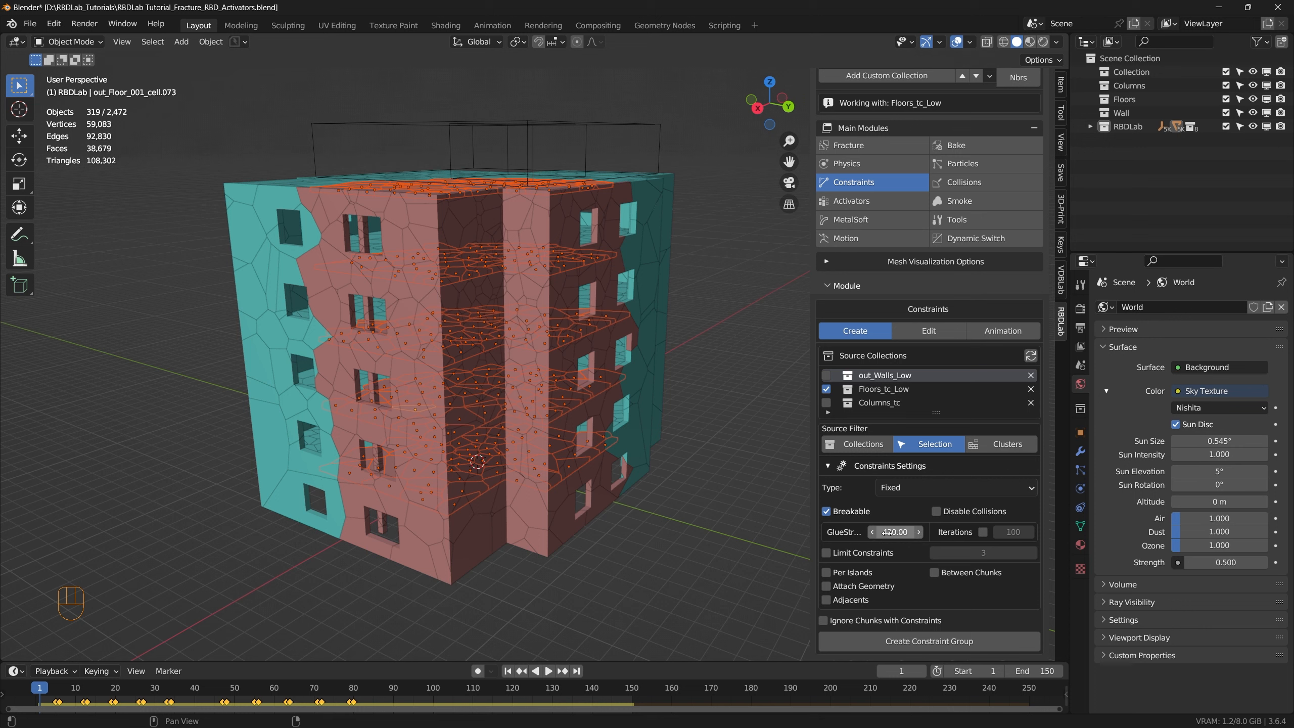
type("200")
key("Return")
left_click(982, 532)
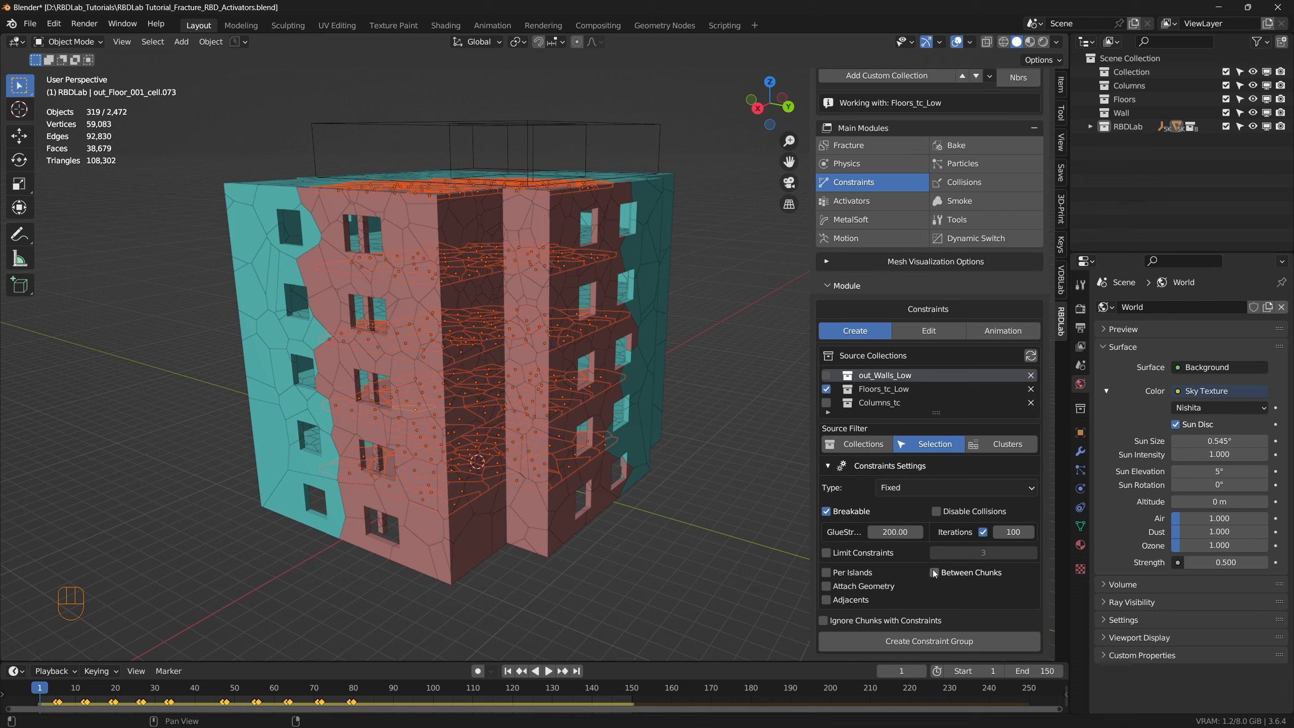
Save the file with Between Chunks enabled and create the breakable constraint group for the selected Floors_tc_Low chunks
key("ctrl+s")
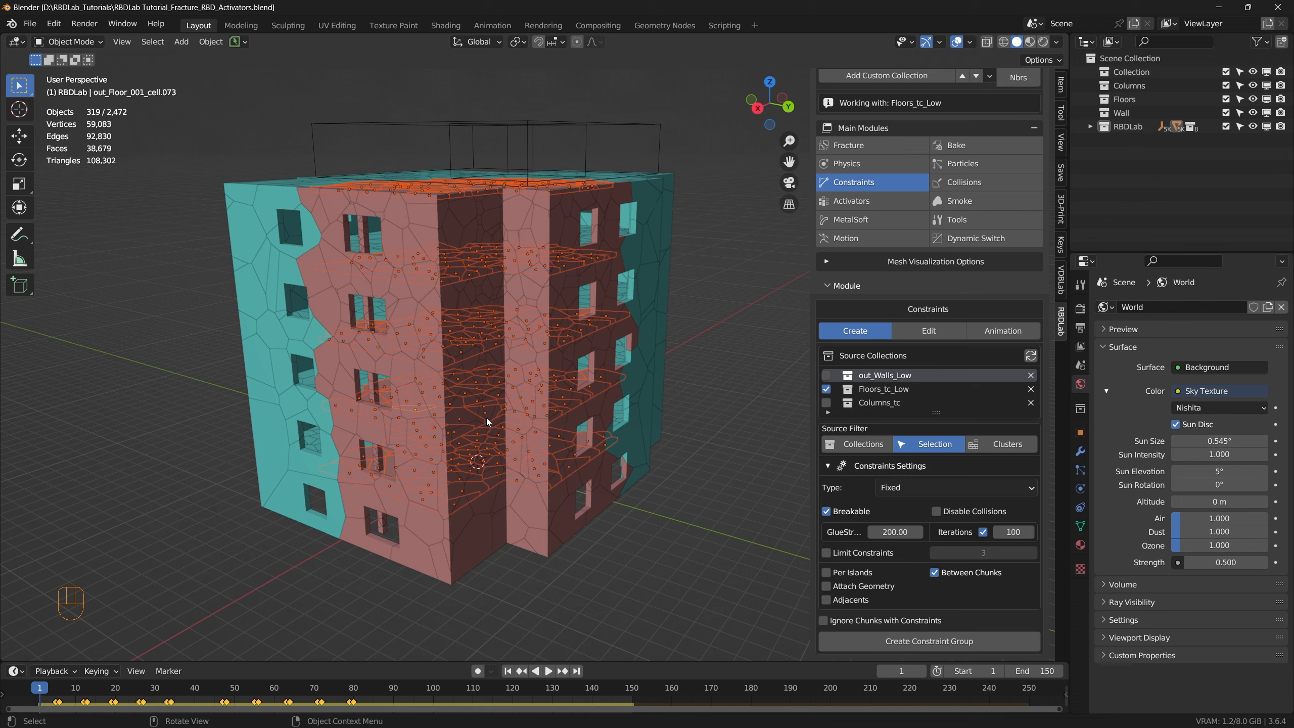
left_click(933, 643)
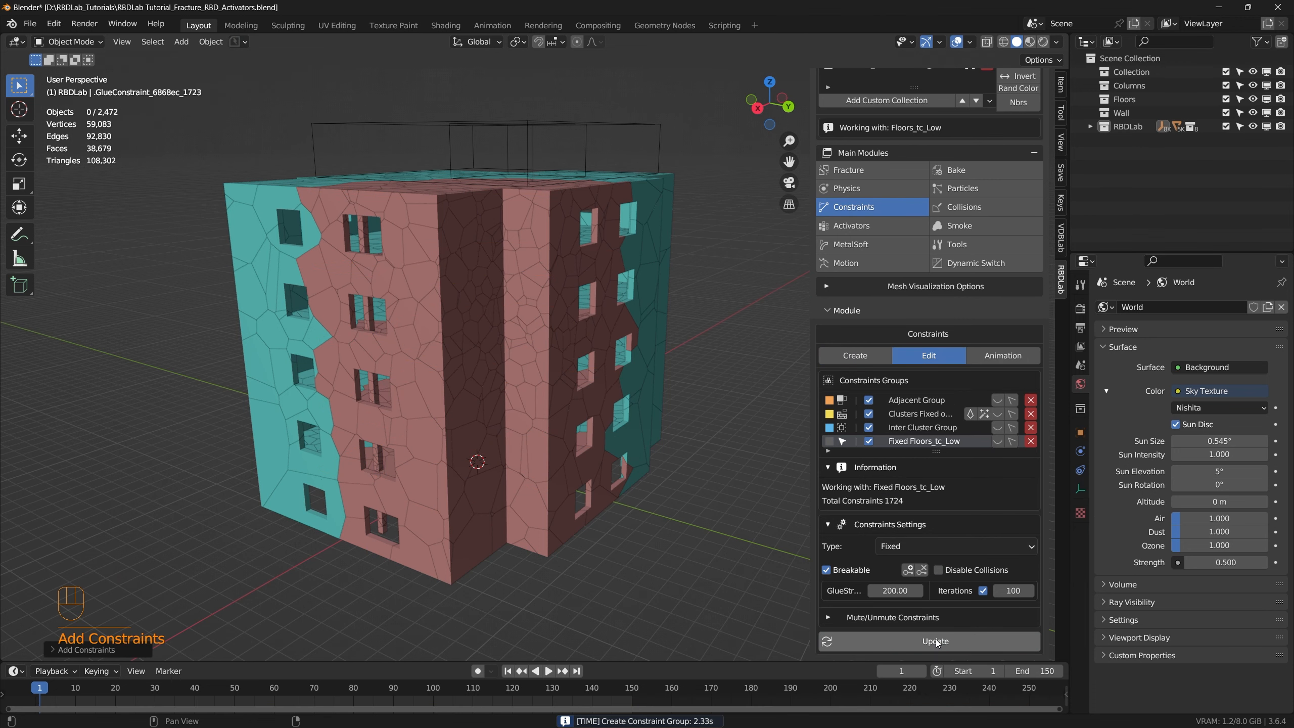
Inspect the Fixed Floors_tc_Low constraints across the building's floors, then hide them again
left_click(997, 441)
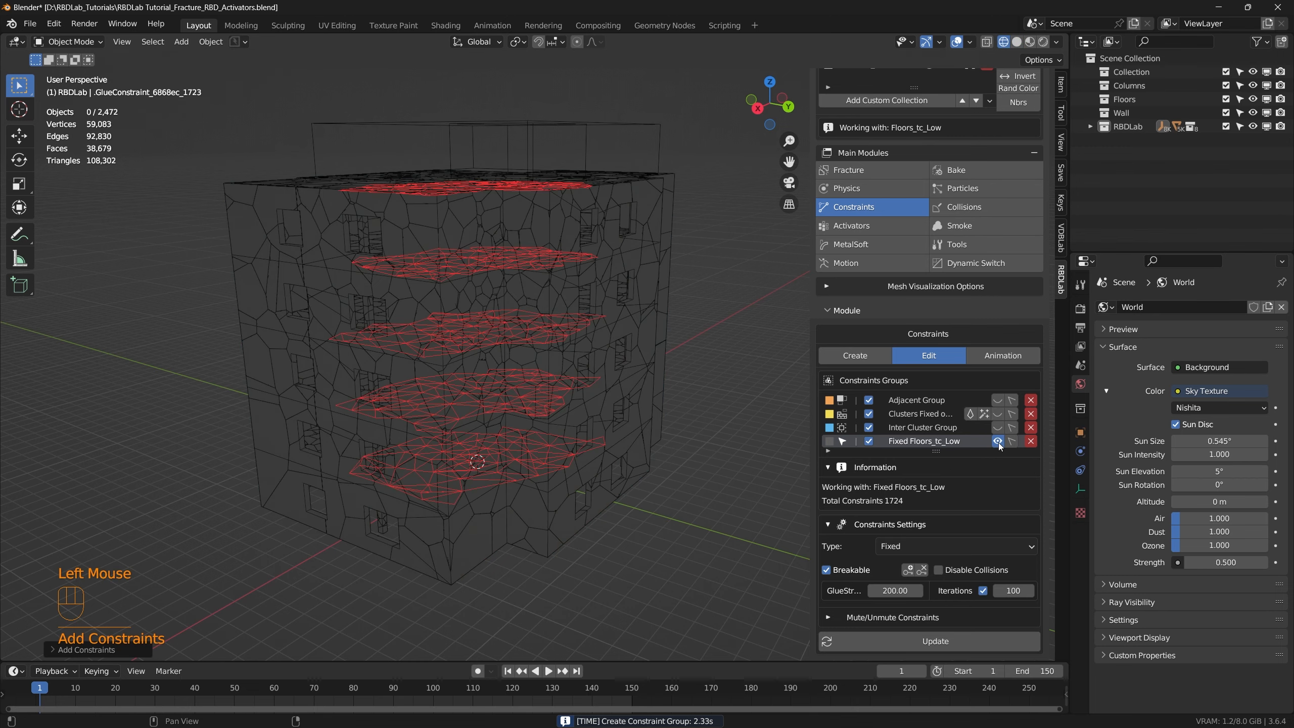
middle_click_drag(439, 373, 451, 338)
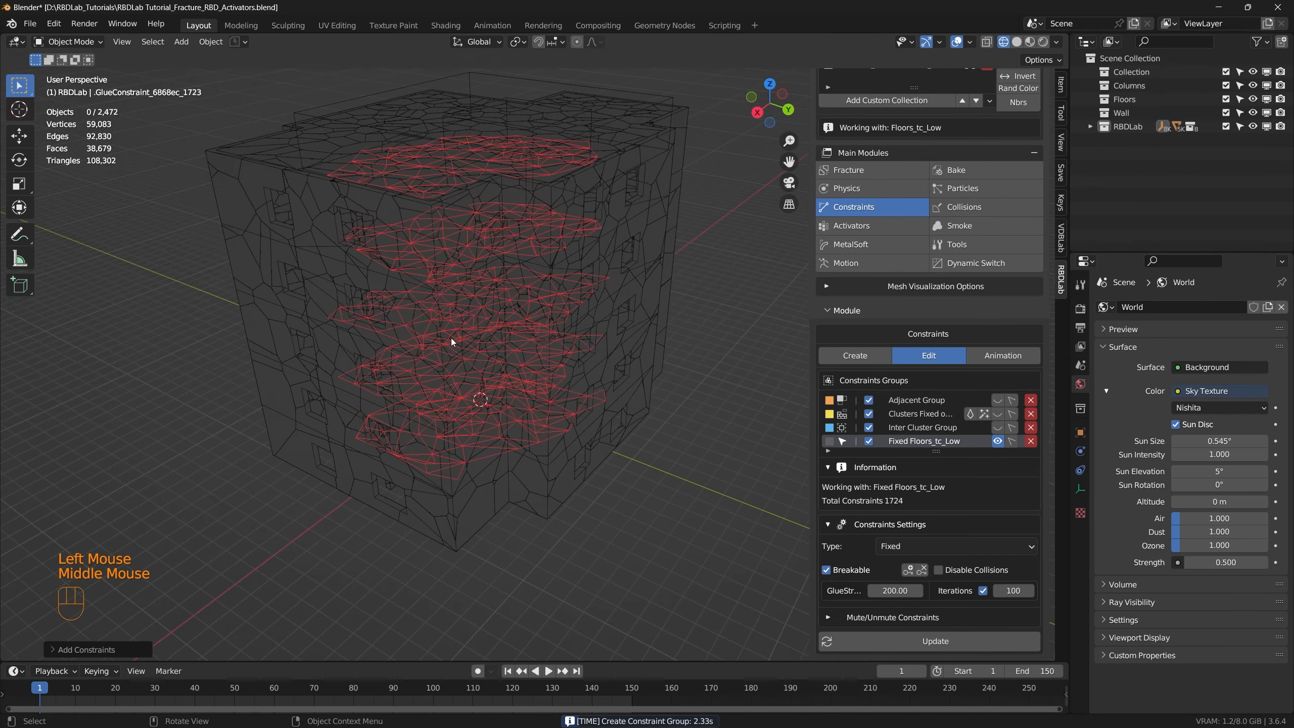
scroll(451, 338, "down", 2)
left_click(997, 441)
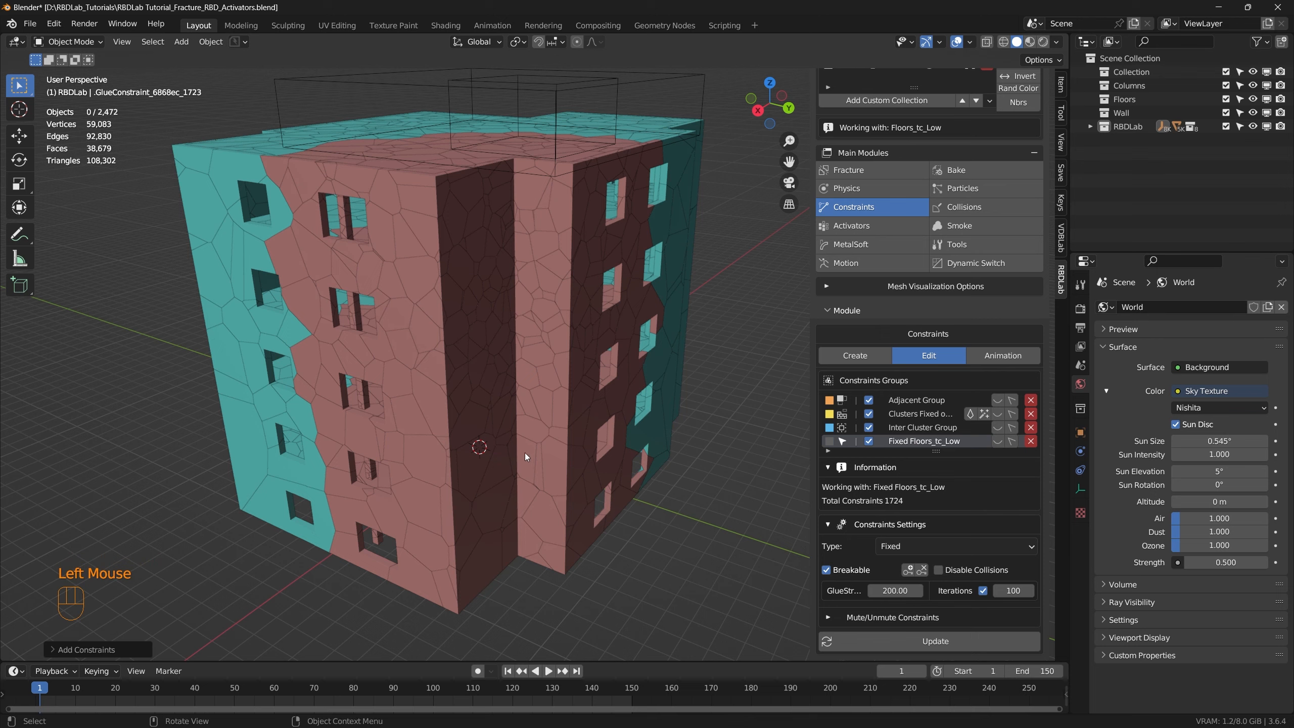
Play the collapse simulation with the new floor constraints, then return to the first frame
middle_click_drag(552, 499, 556, 451, "shift")
key("space")
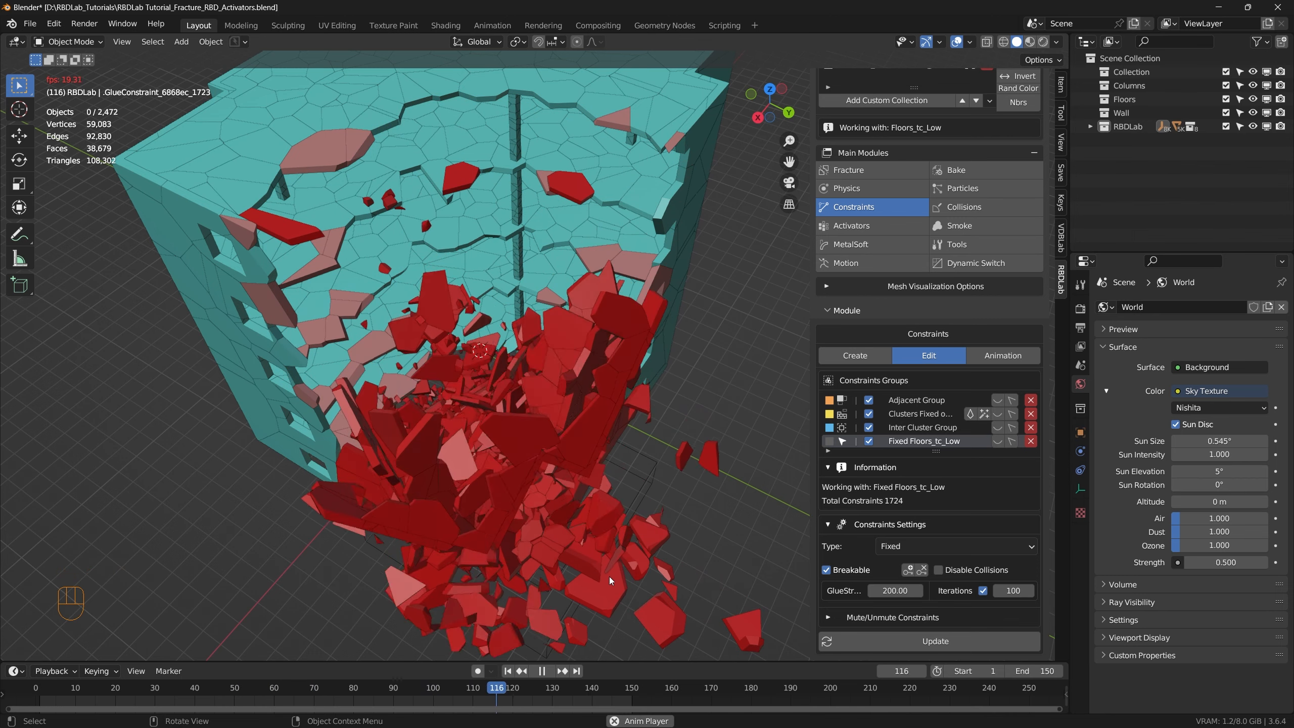
key("space")
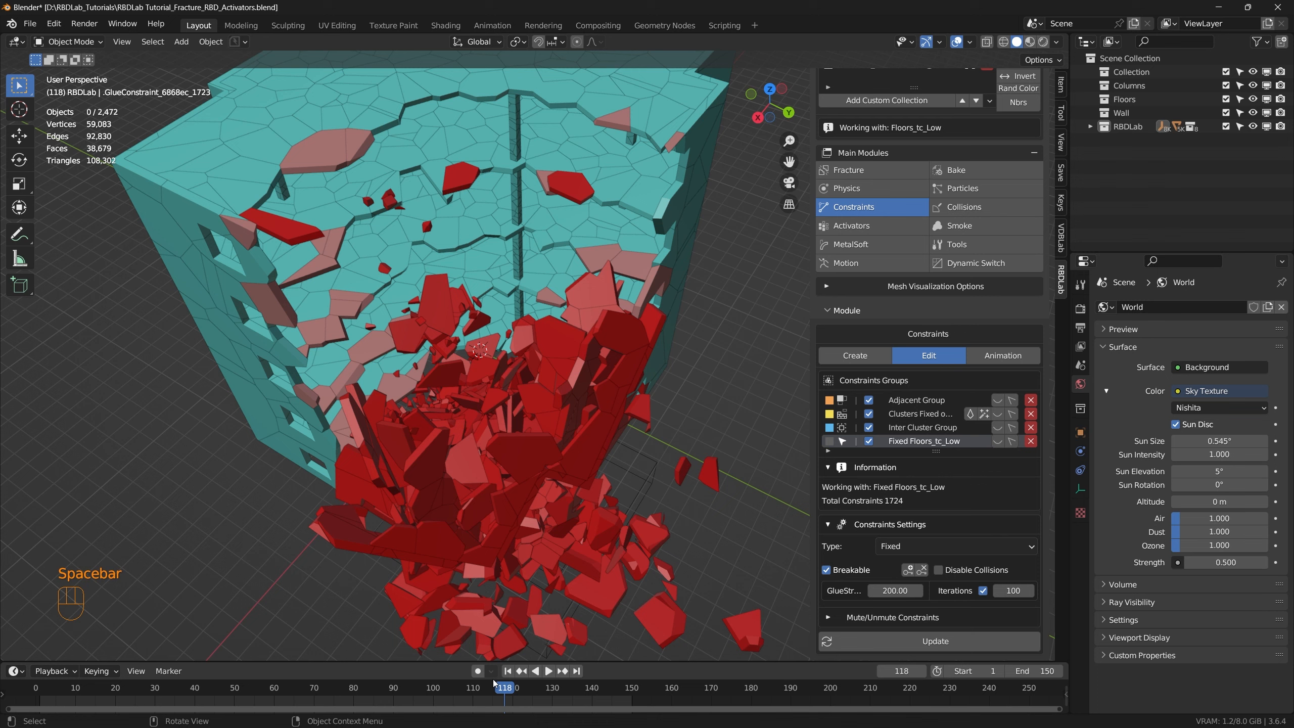
left_click(508, 672)
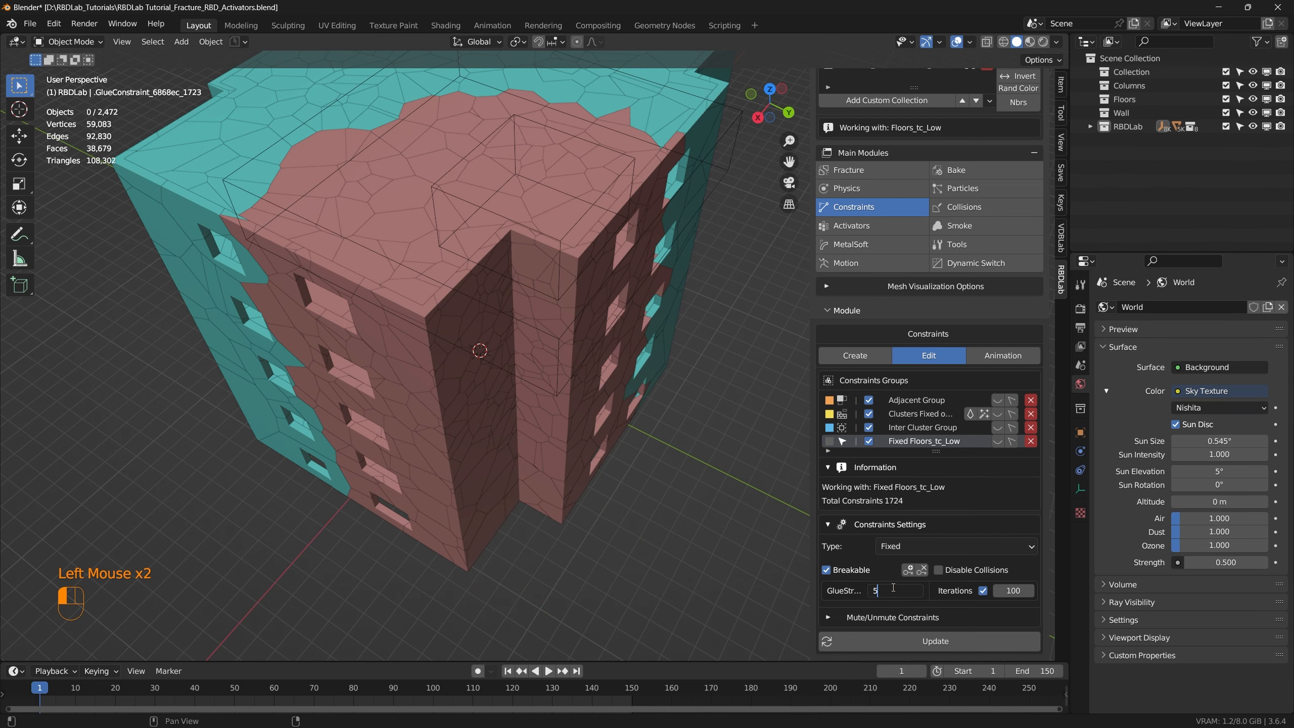
Set the Fixed Floors_tc_Low group's glue strength to 500, update it, and play the collapse twice from the first frame
left_click(928, 646)
key("space")
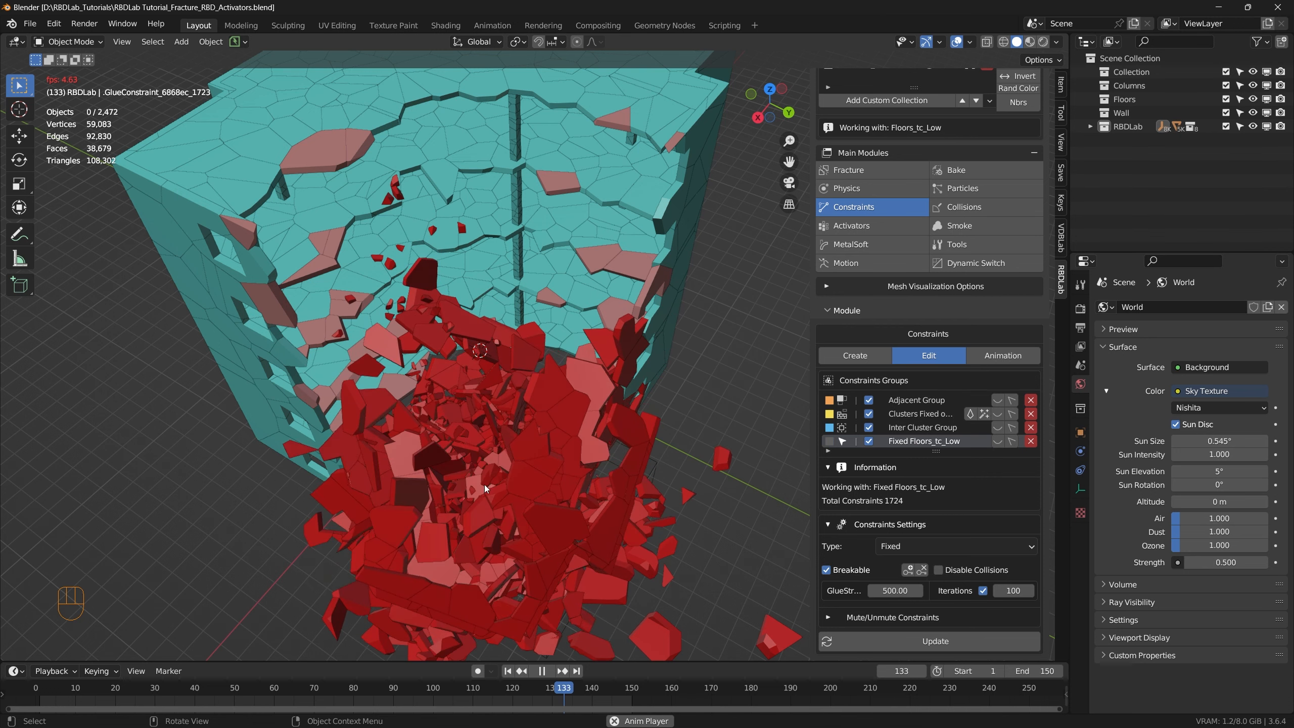
key("space")
left_click(508, 671)
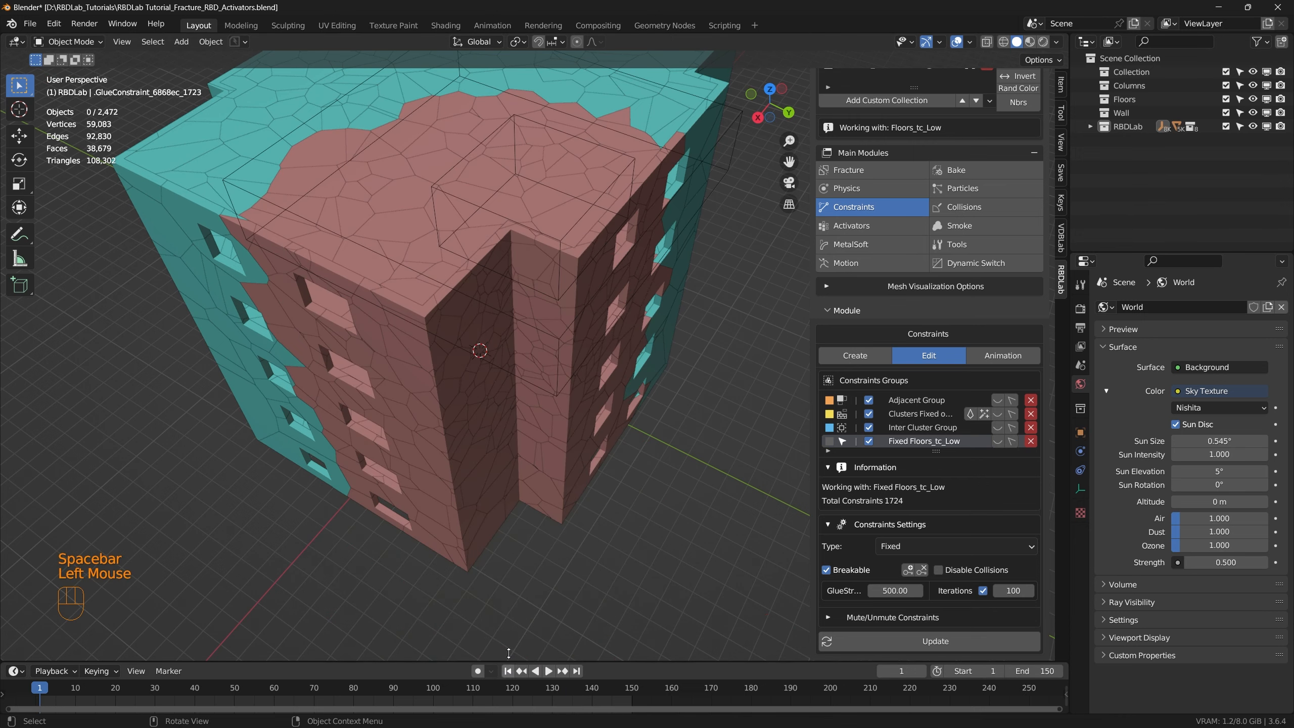
key("space")
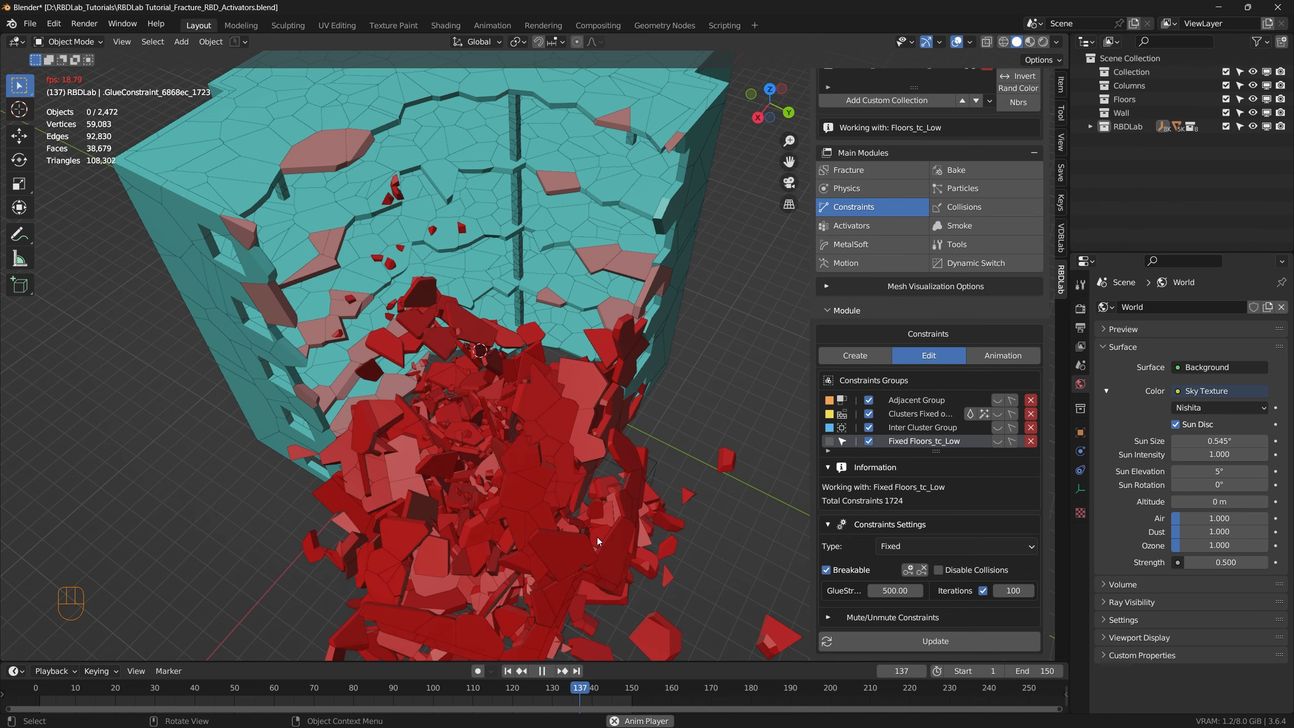
key("space")
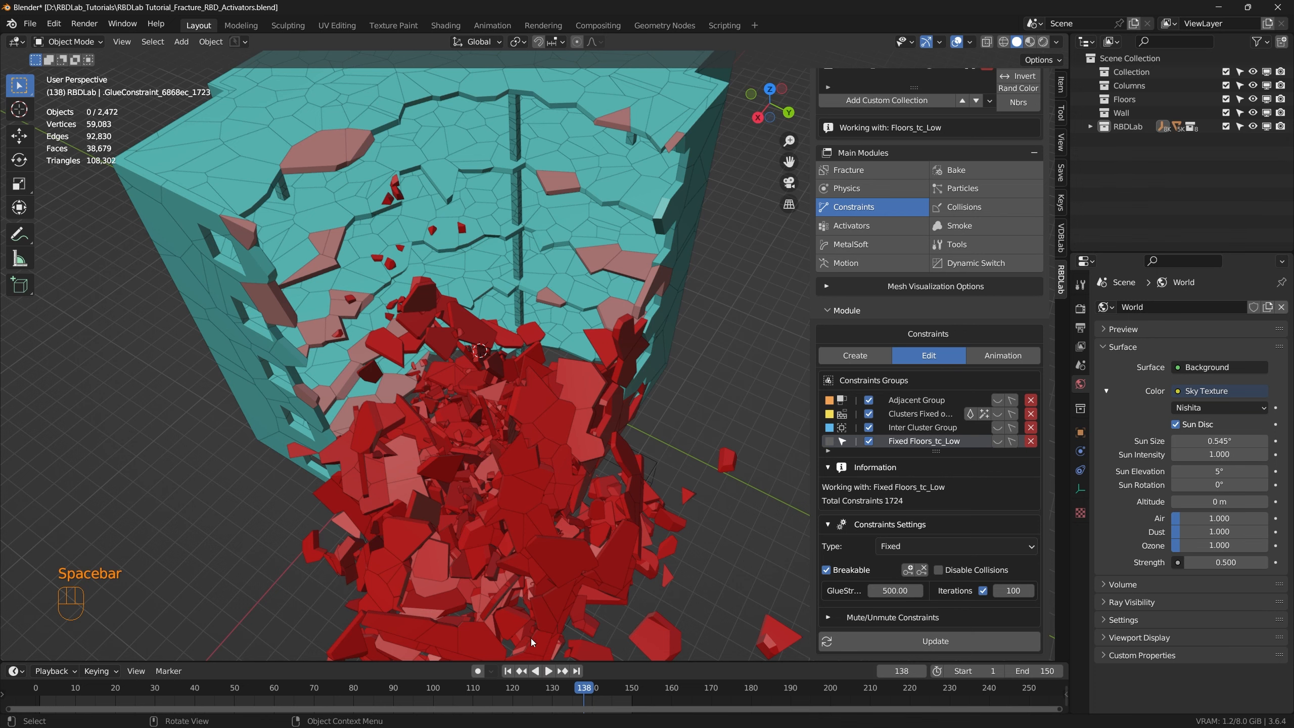
left_click(508, 670)
middle_click_drag(556, 618, 601, 535)
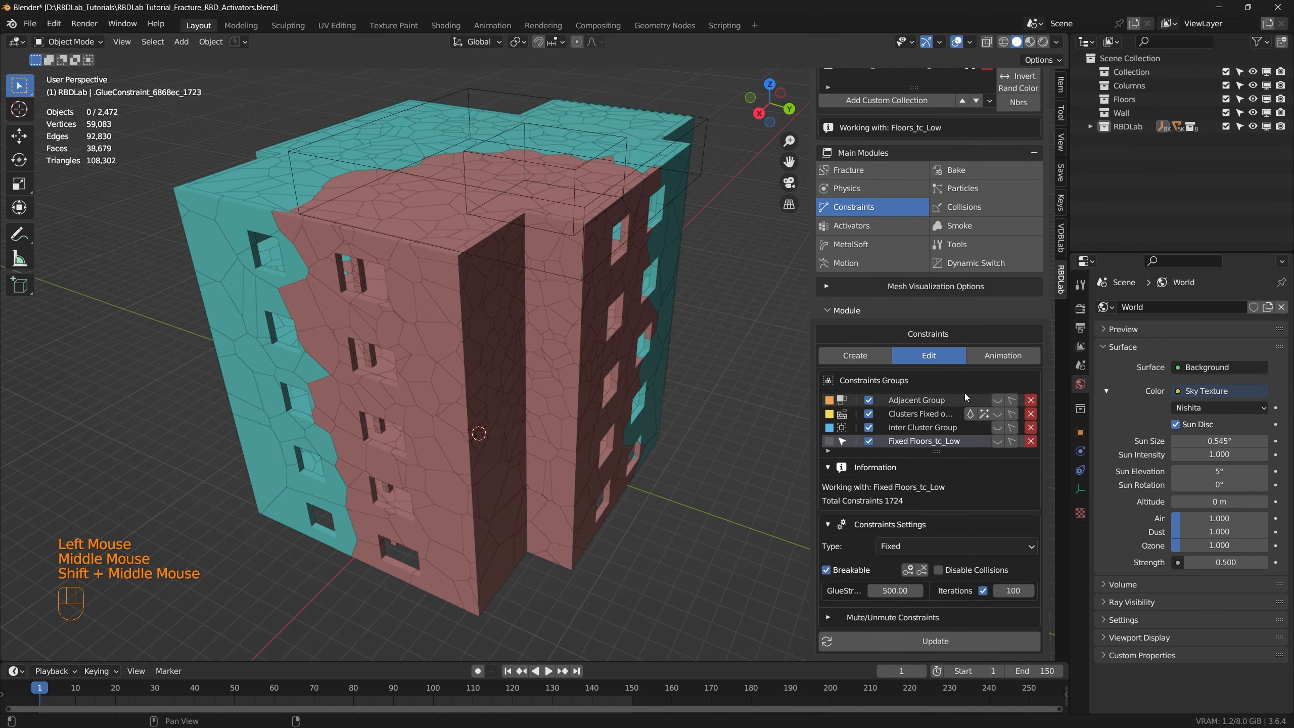
Start a new constraint group with only Columns_tc as source, keeping the Selection source filter
left_click(868, 356)
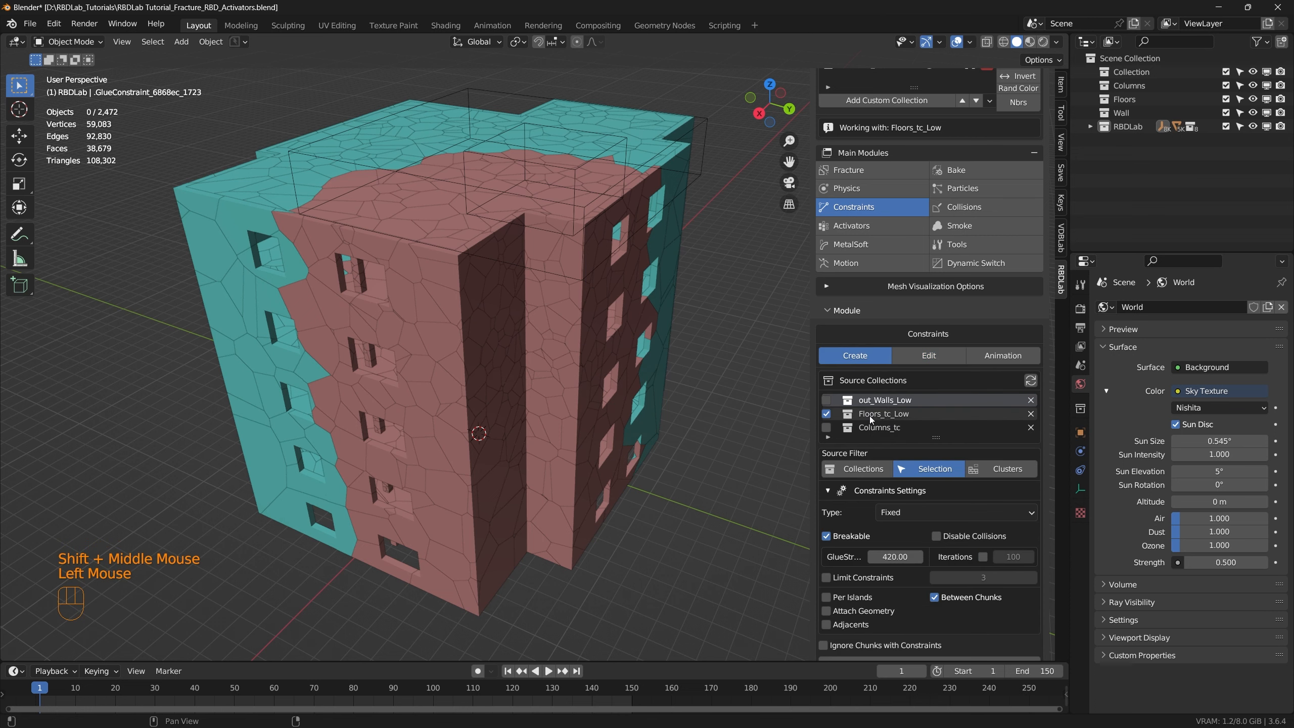
left_click(826, 427)
left_click(826, 413)
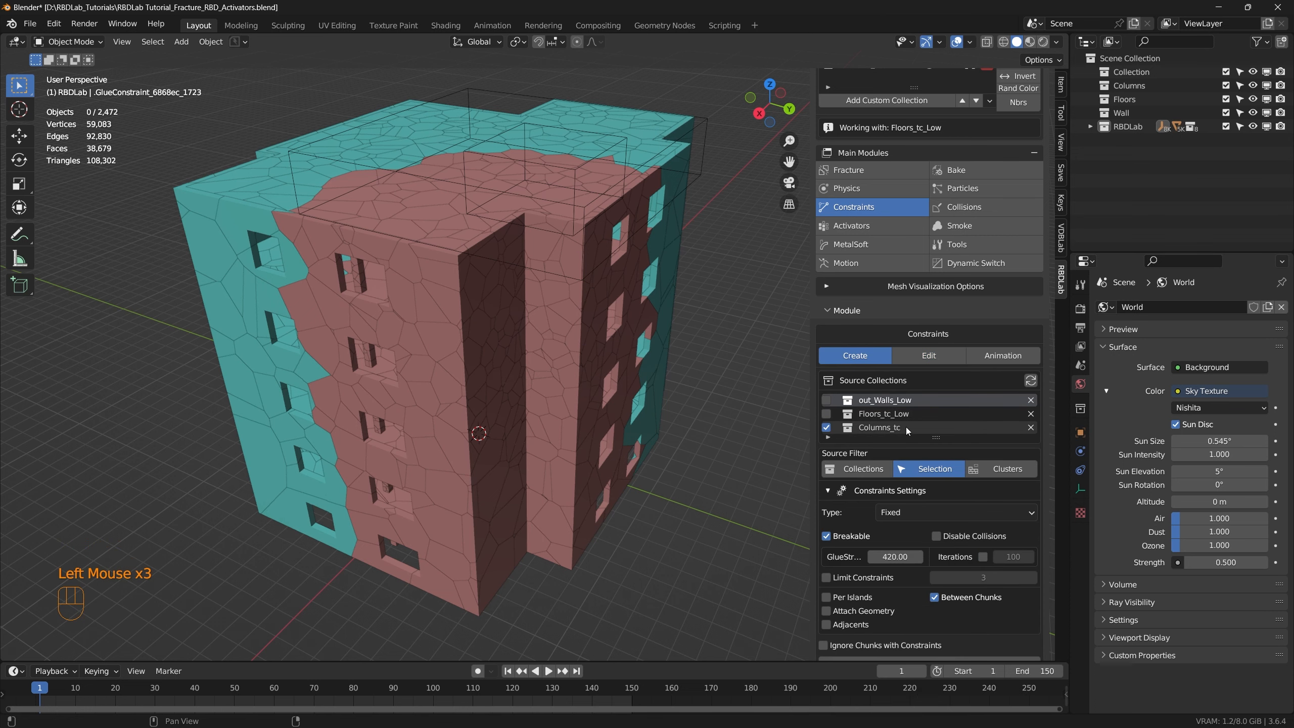
Select a column chunk seen through a window and all matching-color chunks in Columns_tc
scroll(406, 344, "up", 2)
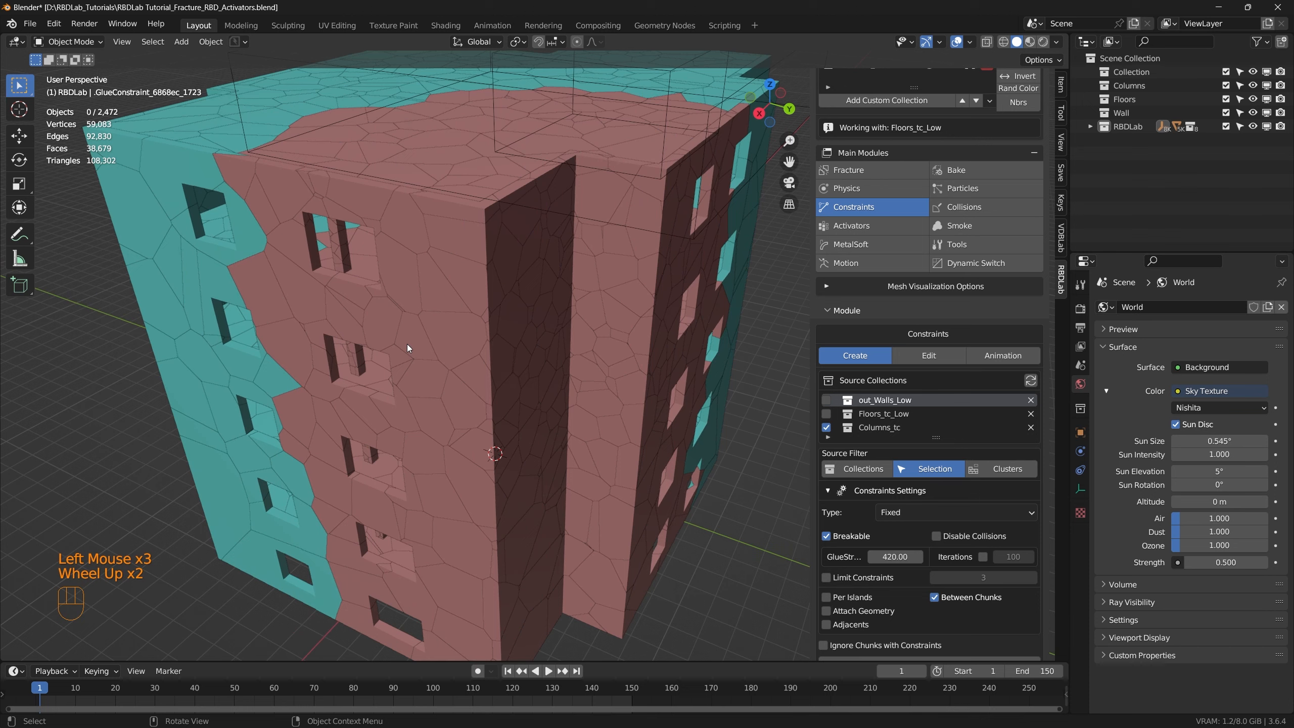
left_click(355, 361)
scroll(979, 118, "up", 2)
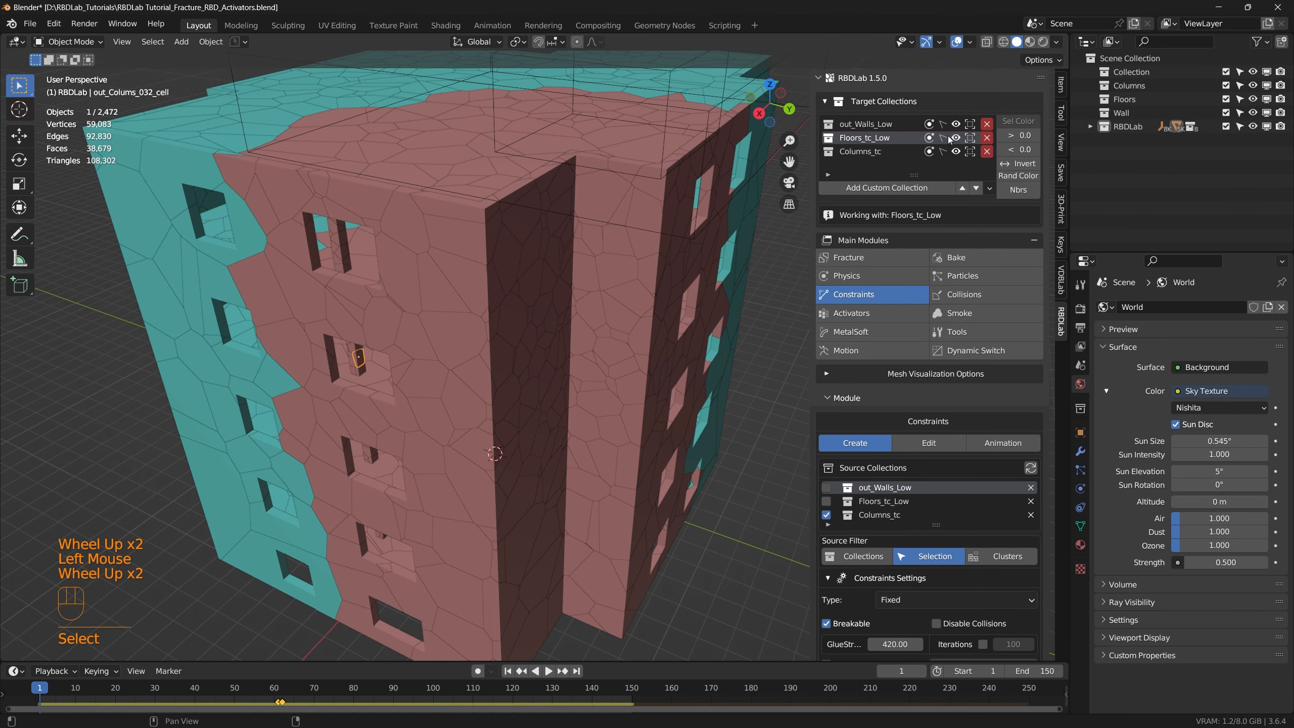
left_click(872, 156)
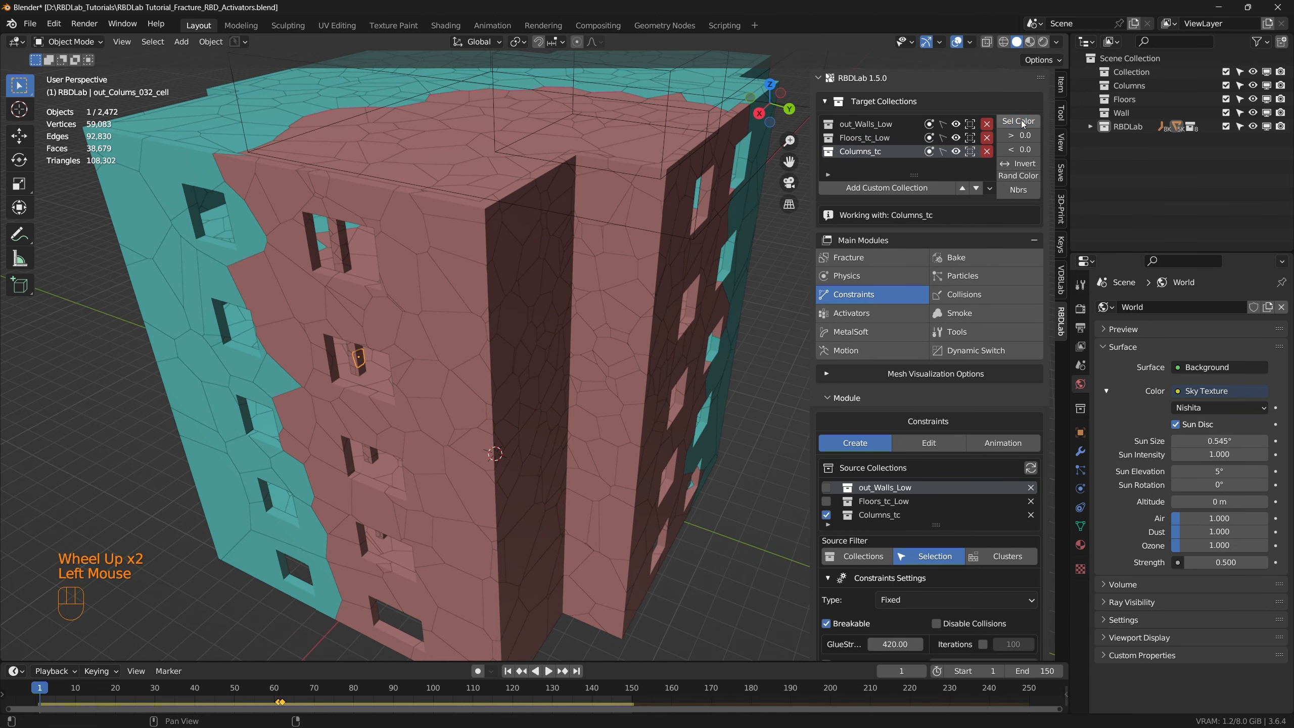
left_click(1019, 121)
middle_click_drag(498, 407, 488, 413)
Create the breakable column constraint group with glue strength 500, Iterations at 100 and Between Chunks enabled
scroll(905, 505, "down", 4)
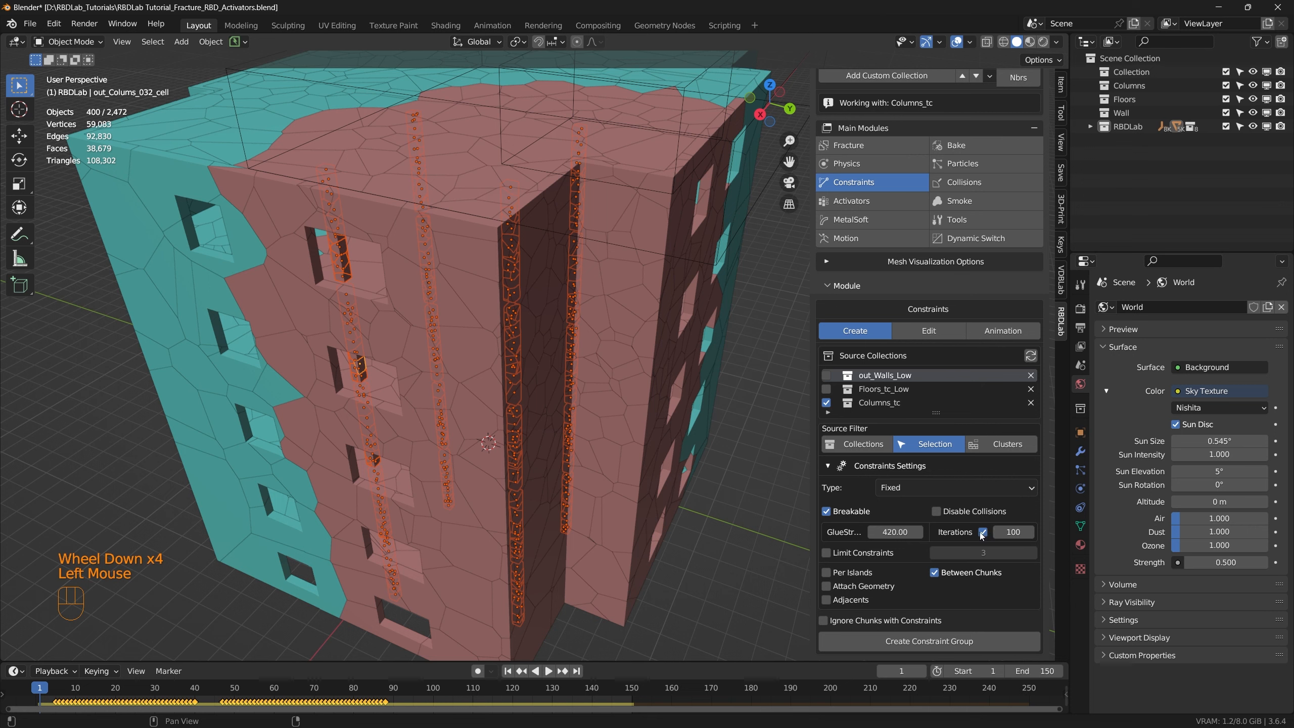
left_click(894, 532)
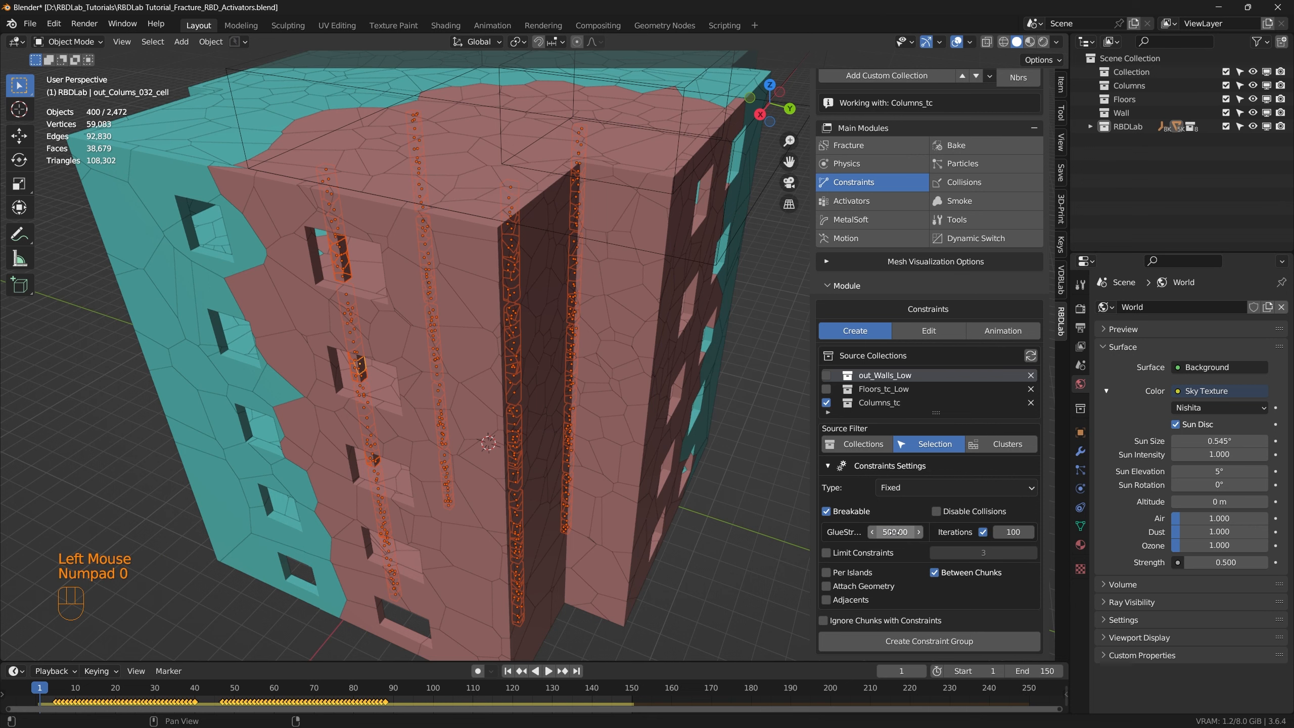
left_click(930, 642)
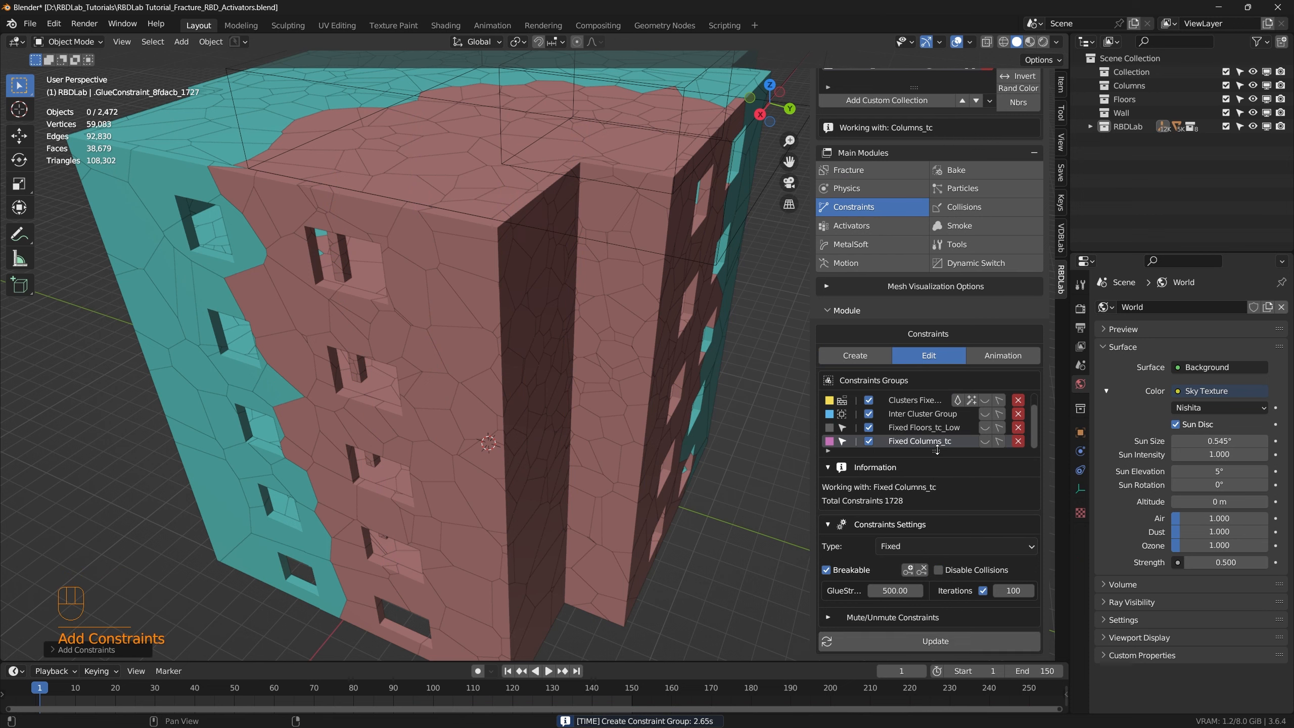
Enlarge the constraint group list and inspect the Fixed Columns_tc constraints along the columns, then hide them
left_click_drag(936, 454, 936, 461)
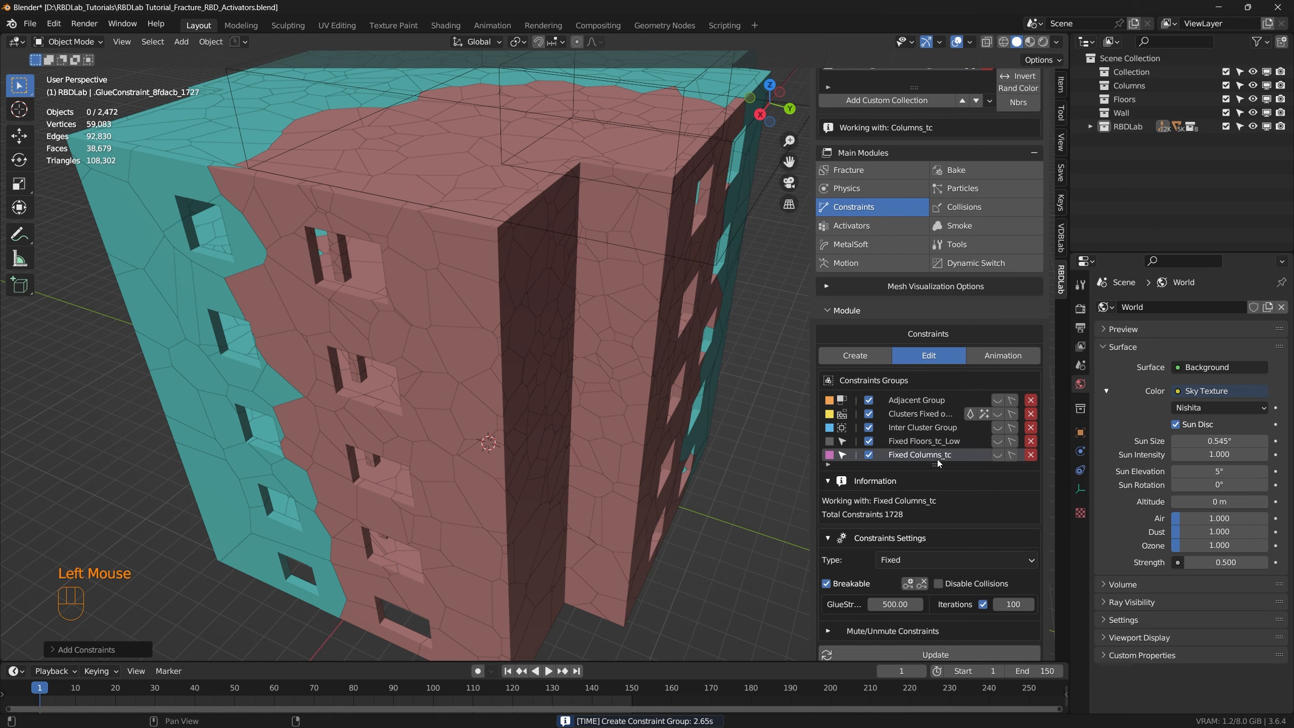
left_click(996, 454)
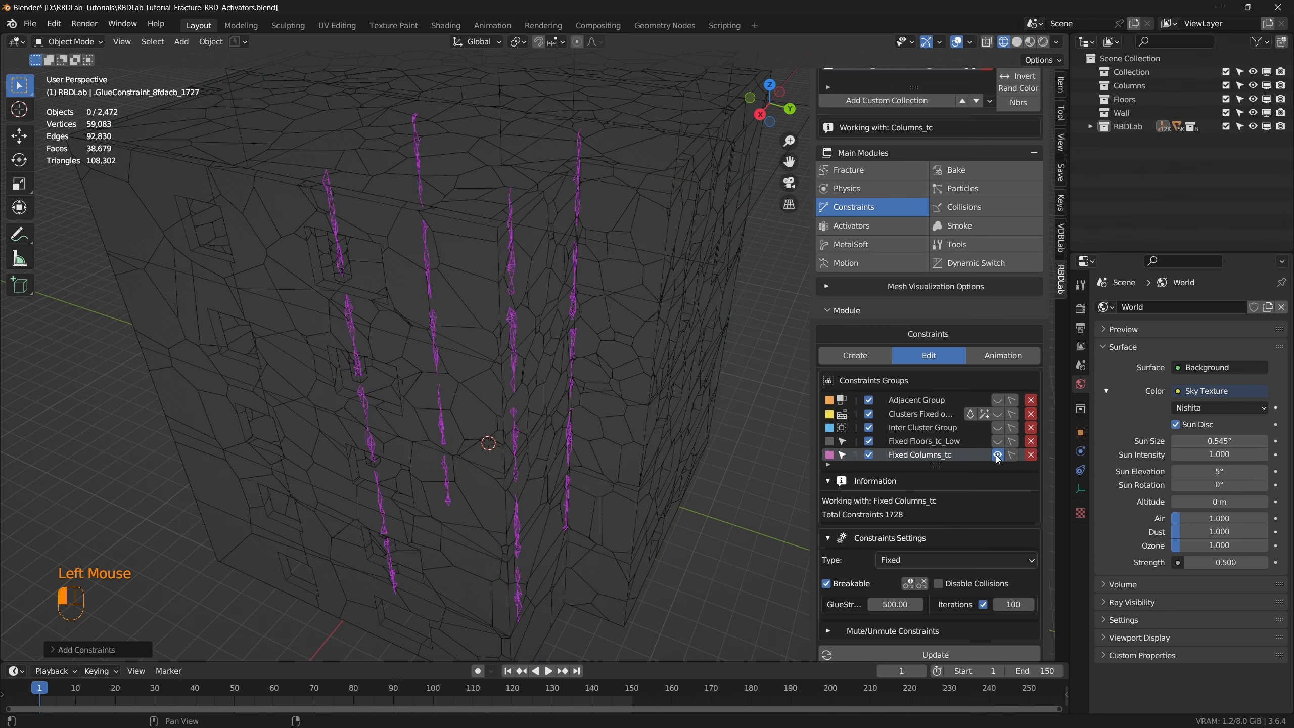
middle_click_drag(636, 476, 568, 414)
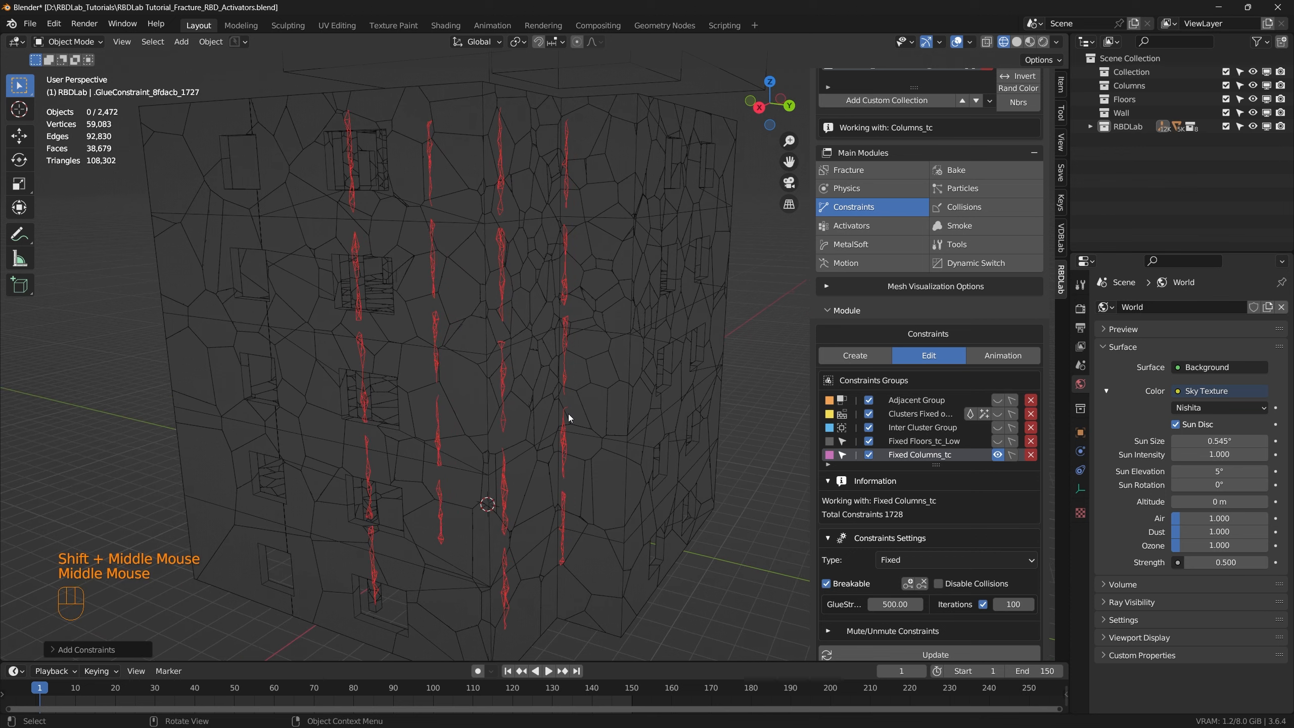
left_click(997, 454)
Play the collapse simulation with the column constraints and examine the falling debris from another angle
middle_click_drag(576, 319, 566, 407)
scroll(566, 407, "down", 2)
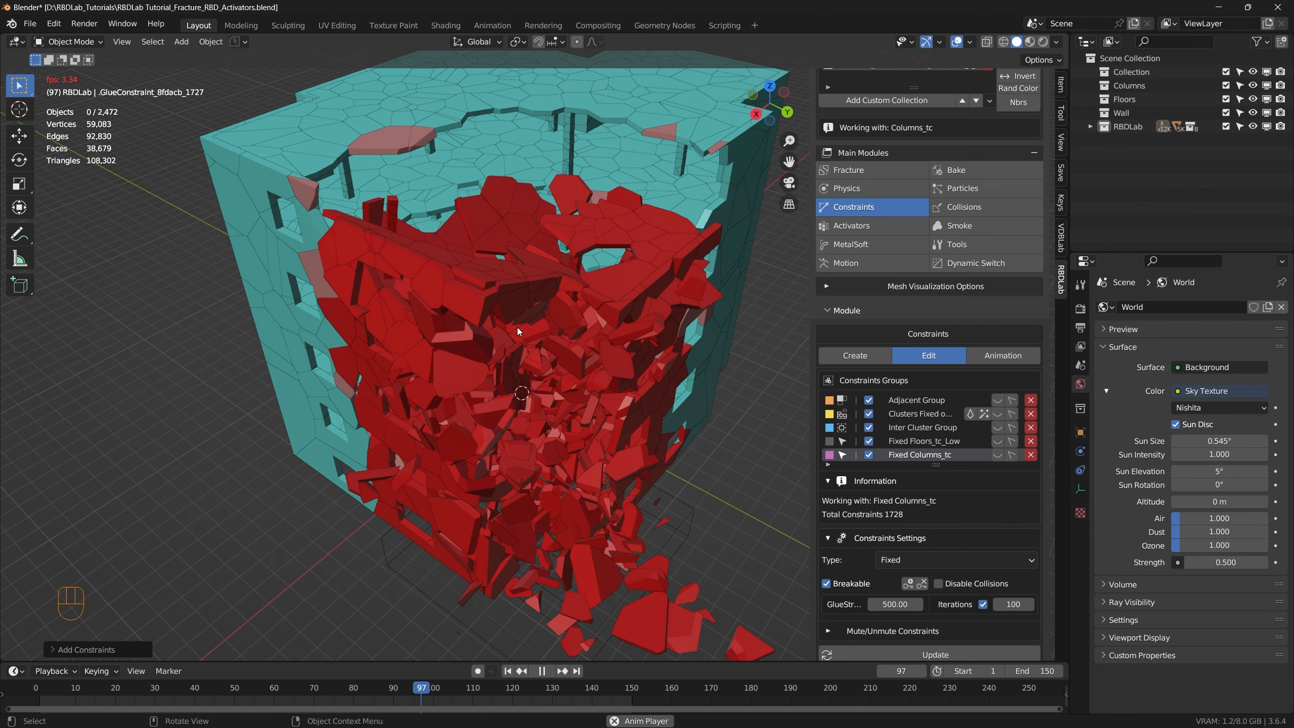
middle_click_drag(510, 324, 445, 234)
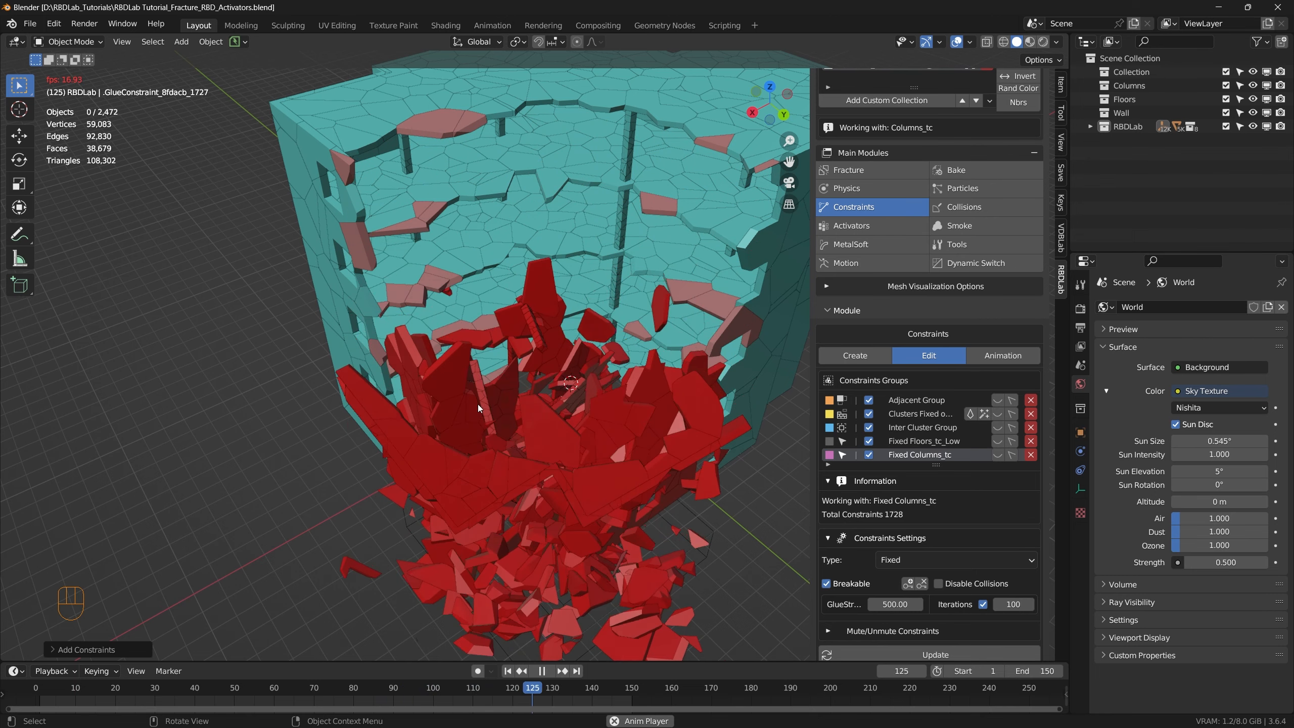
key("space")
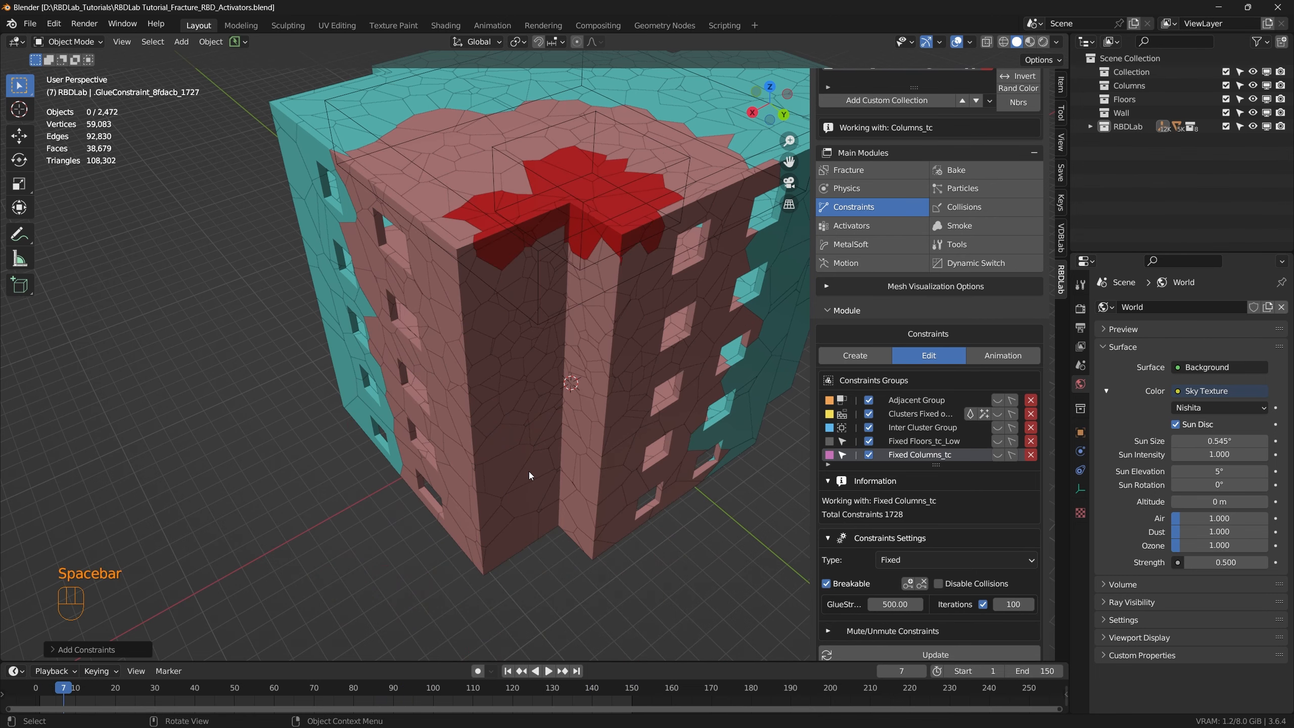
Set the Fixed Columns_tc group's glue strength to 100, update it, and replay the collapse from the first frame
left_click(930, 456)
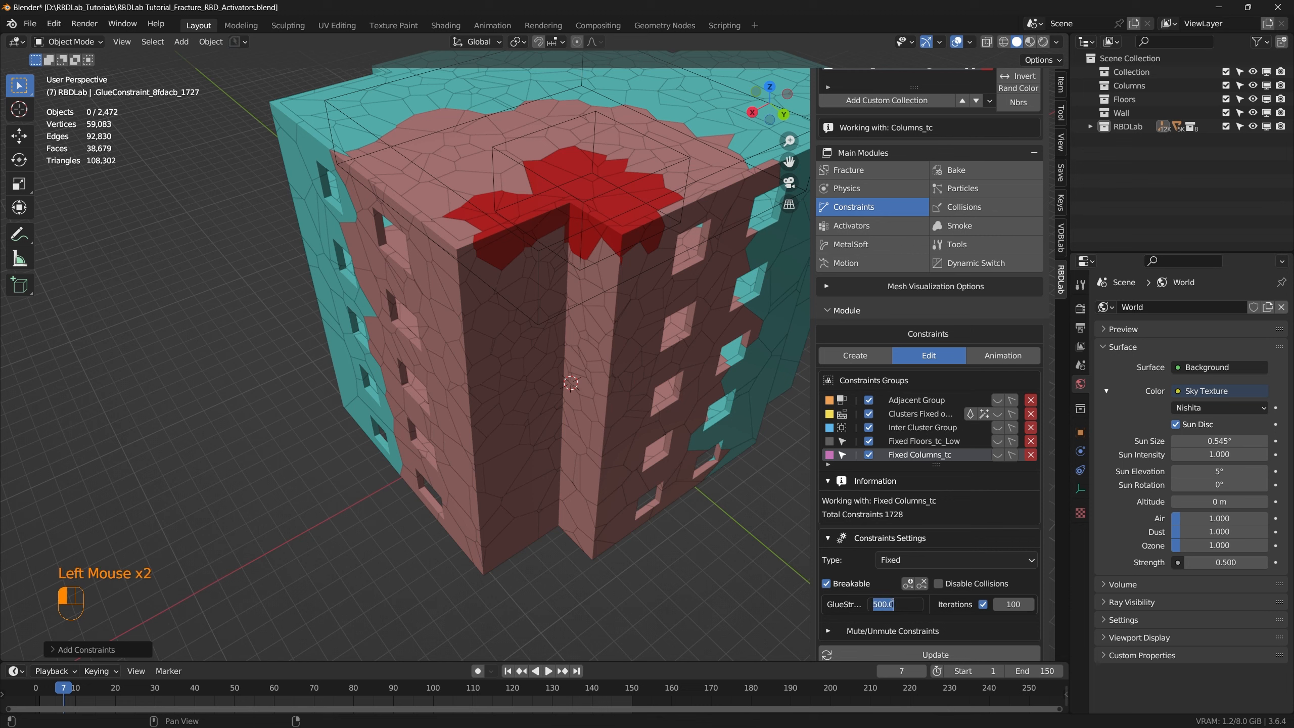
scroll(940, 645, "down", 2)
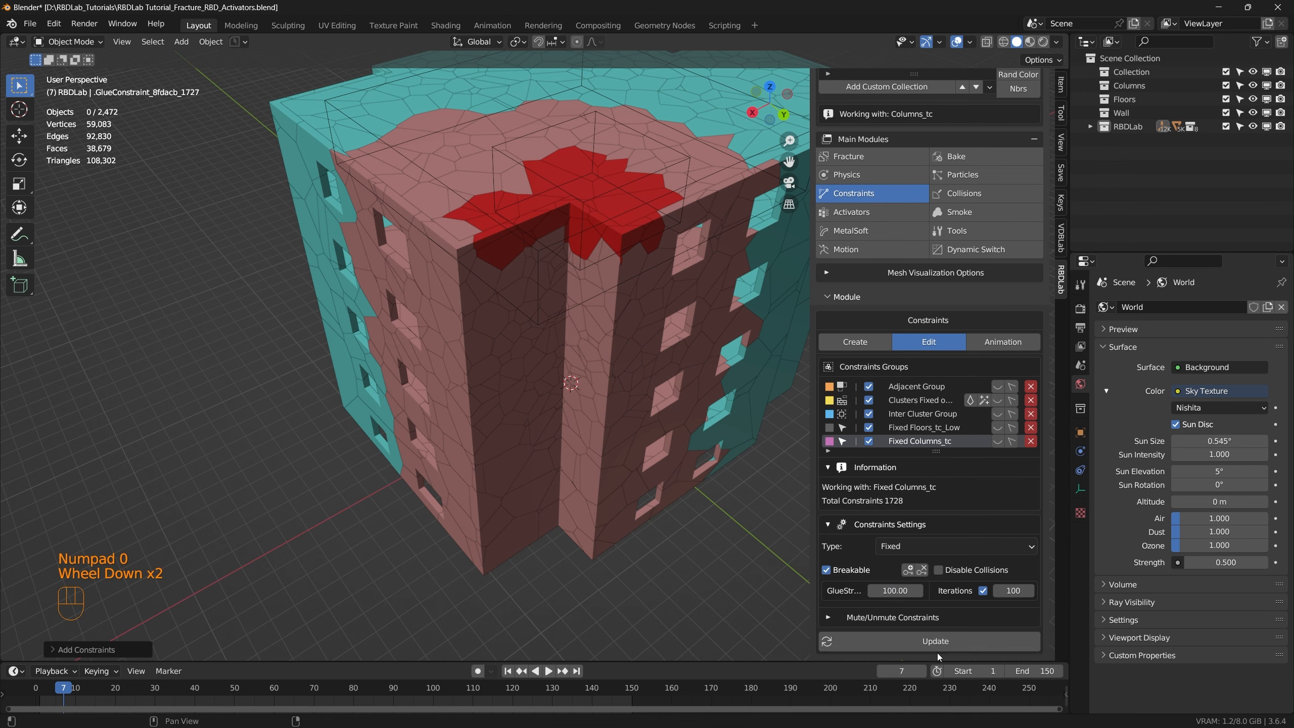
left_click(933, 643)
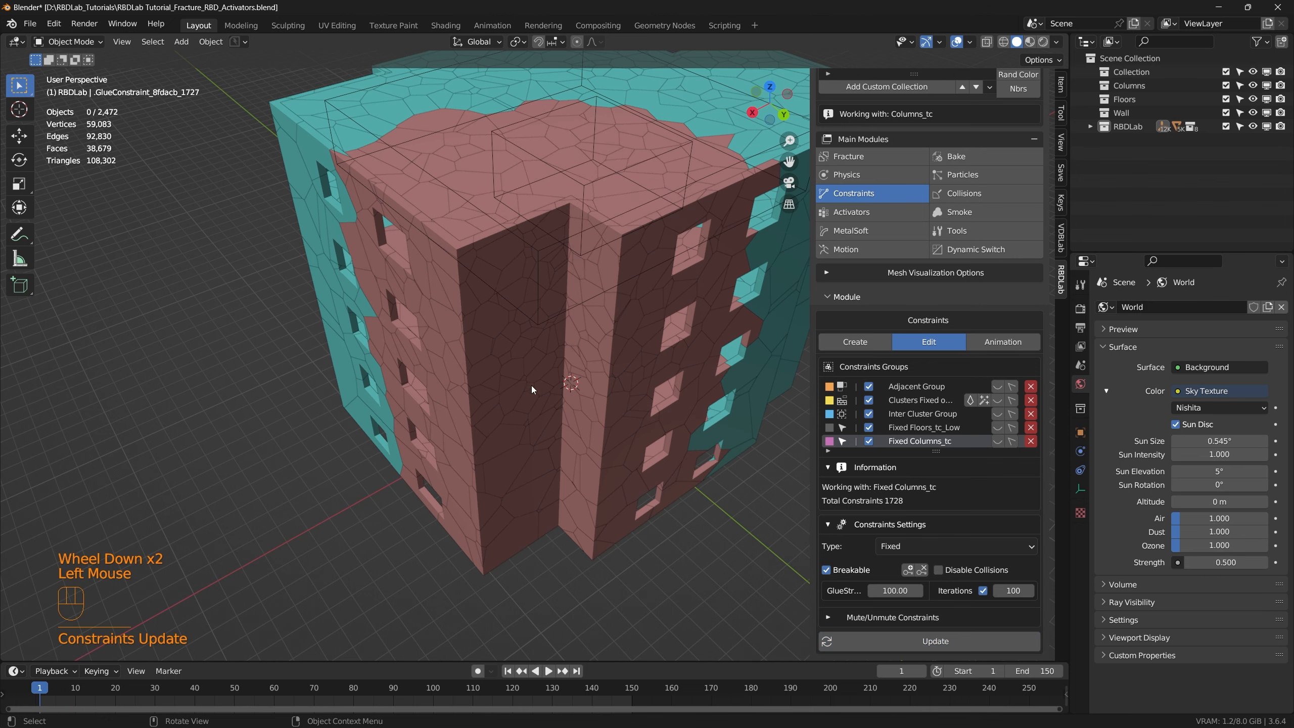
key("space")
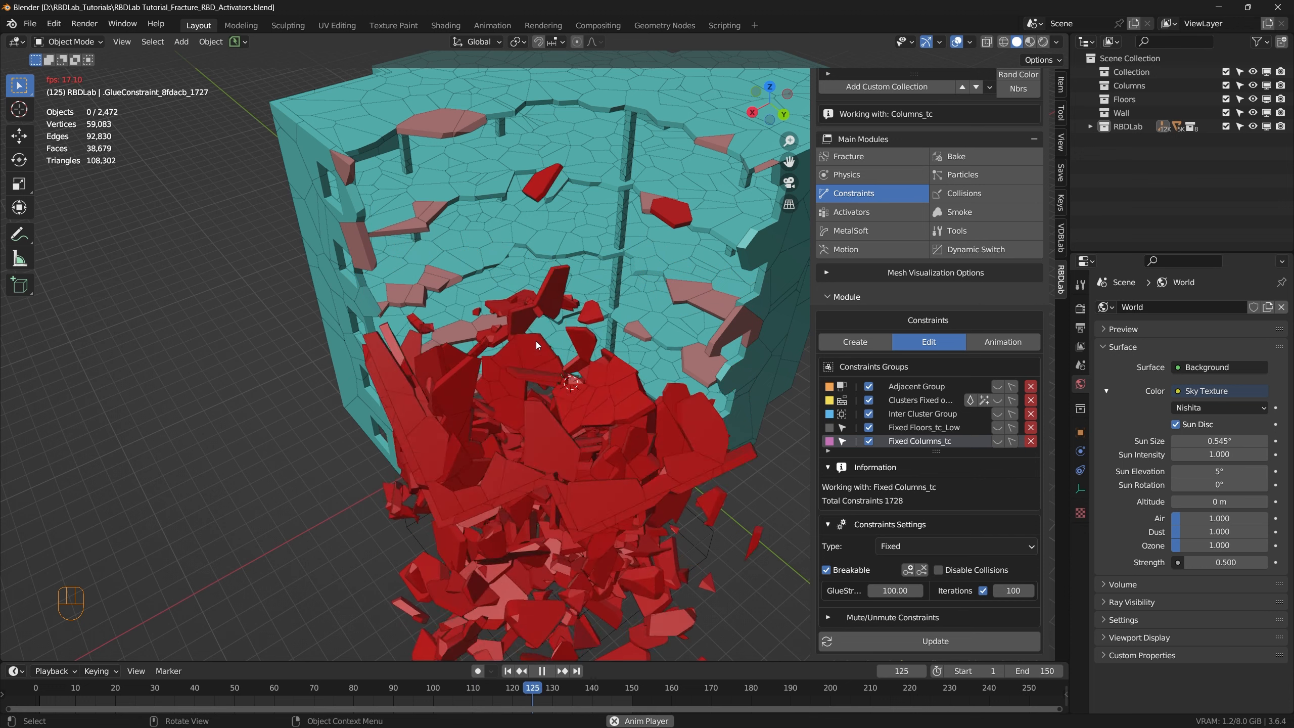
key("space")
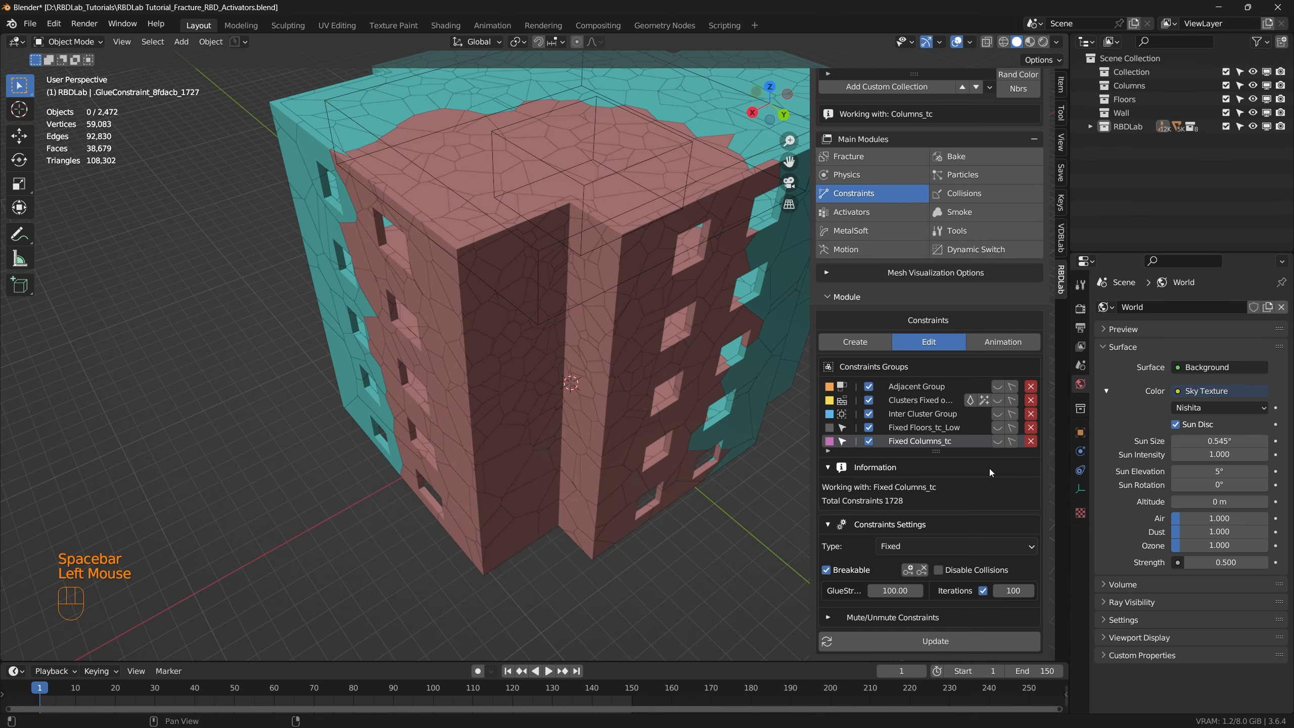
Display the Adjacent, Clusters, Inter Cluster, Fixed Floors_tc_Low and Fixed Columns_tc constraints together in the viewport
left_click(998, 406)
left_click(997, 415)
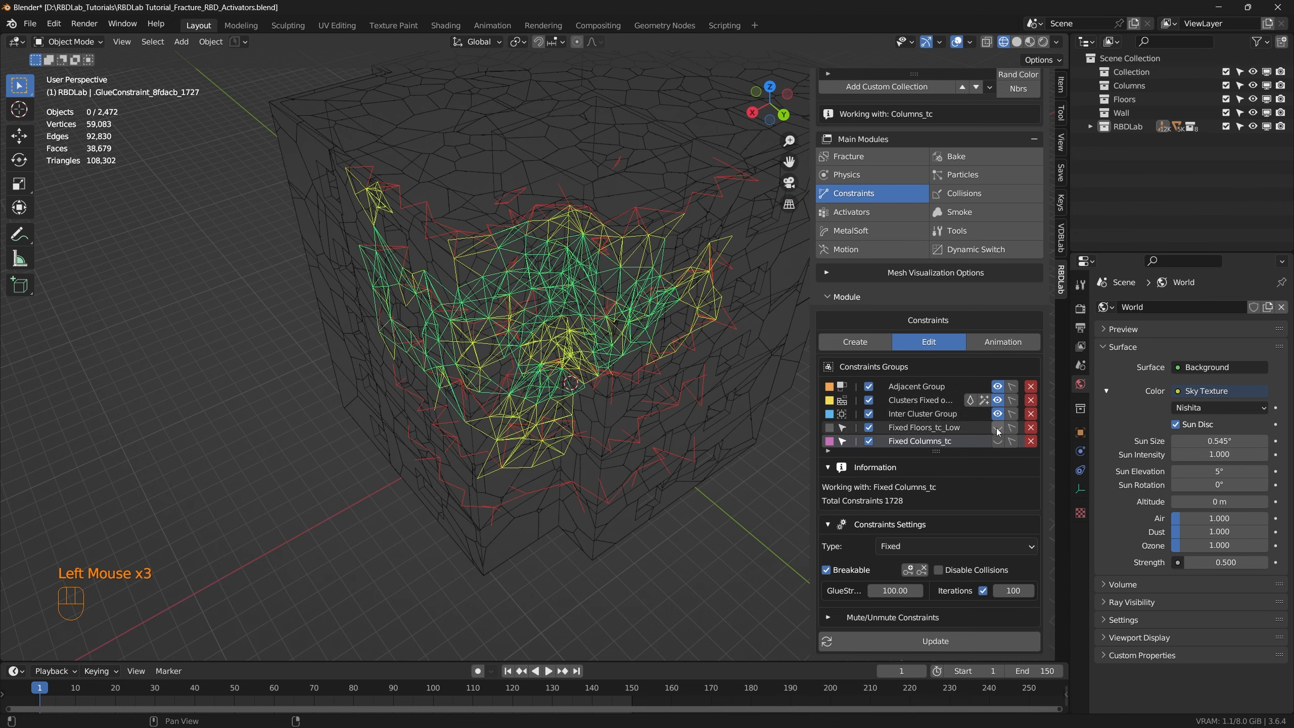
left_click(997, 428)
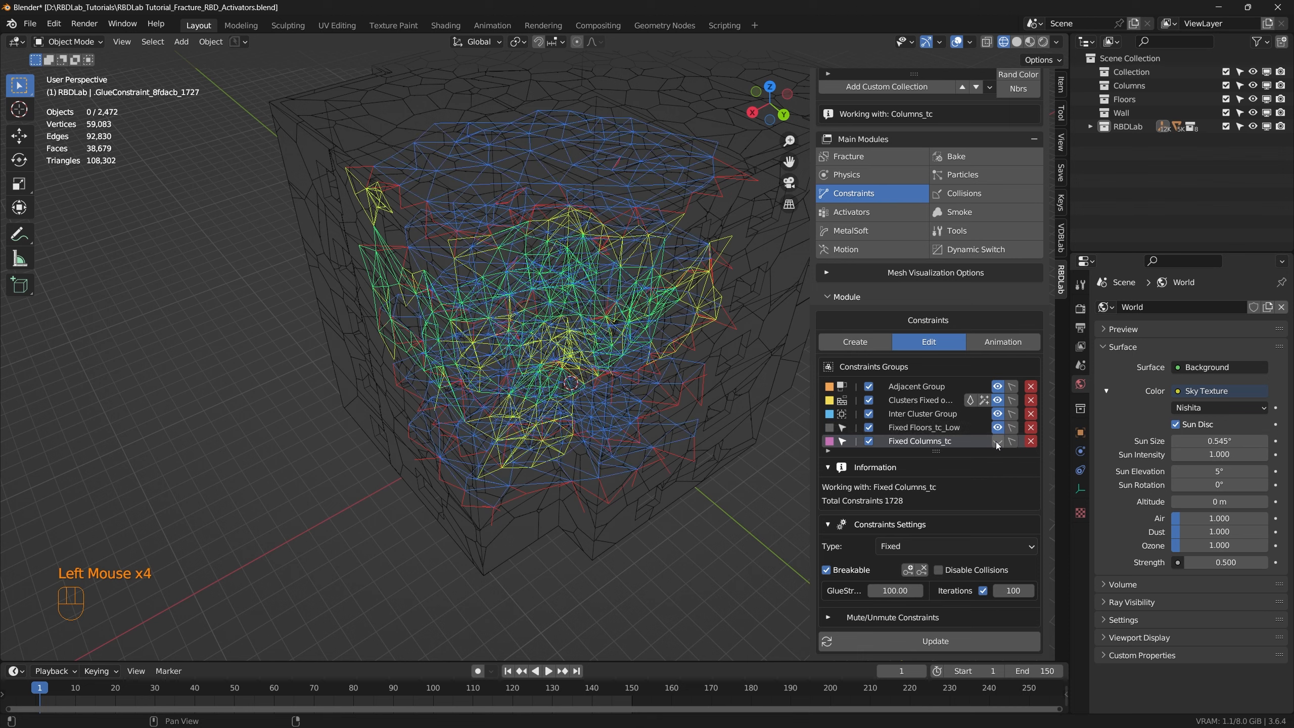
left_click(996, 441)
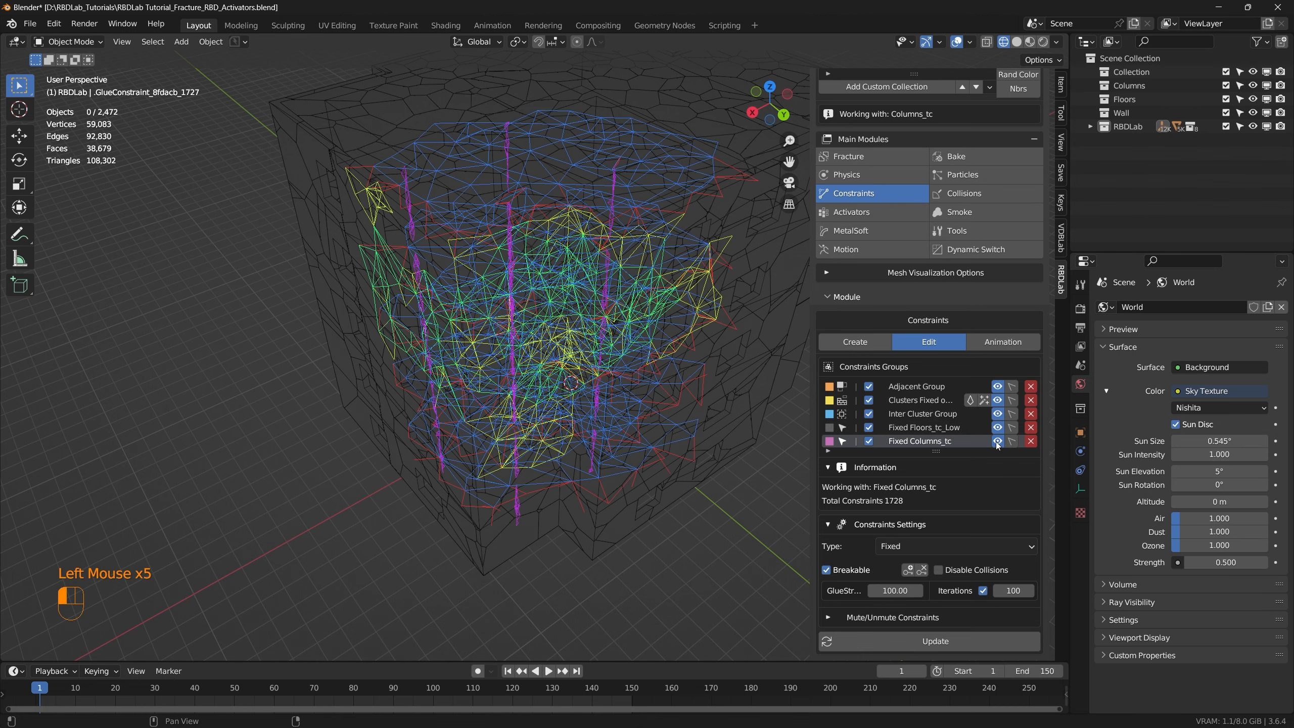
Examine the combined wall, floor and column constraints around the fractured building corner from several angles
middle_click_drag(622, 456, 708, 376)
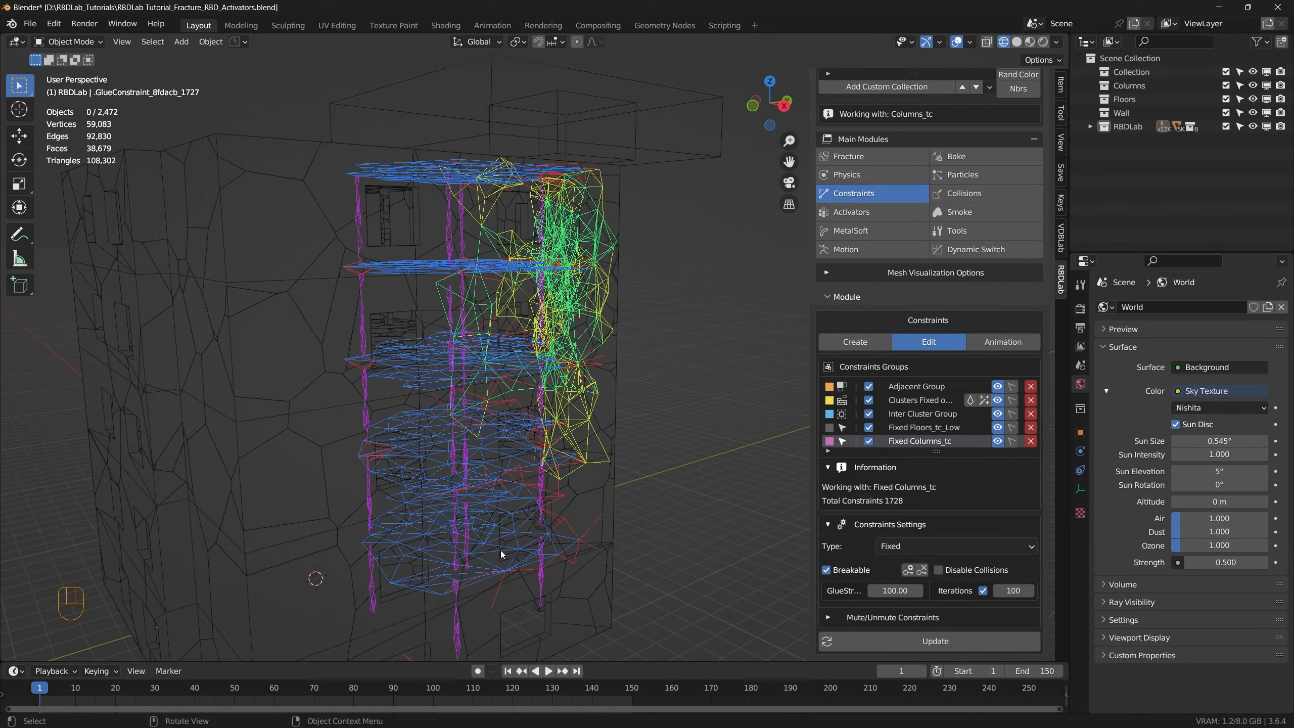
middle_click_drag(545, 428, 413, 446)
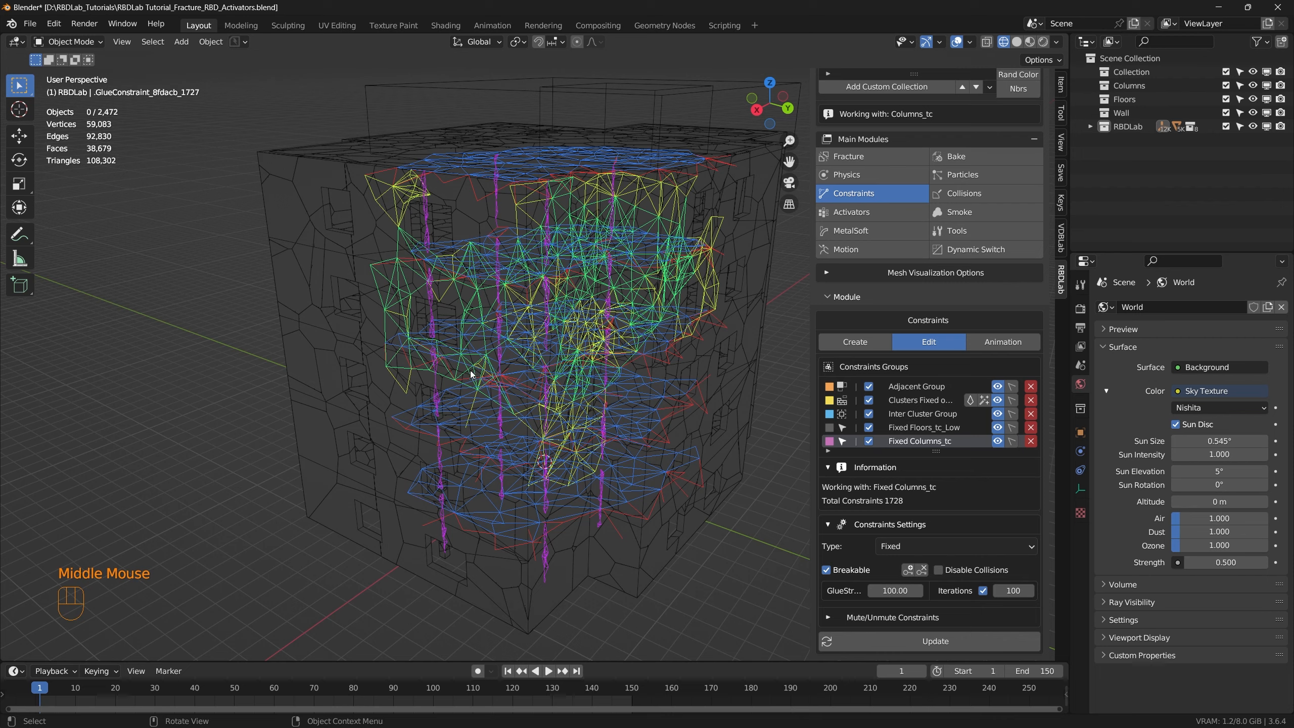
scroll(586, 317, "up", 2)
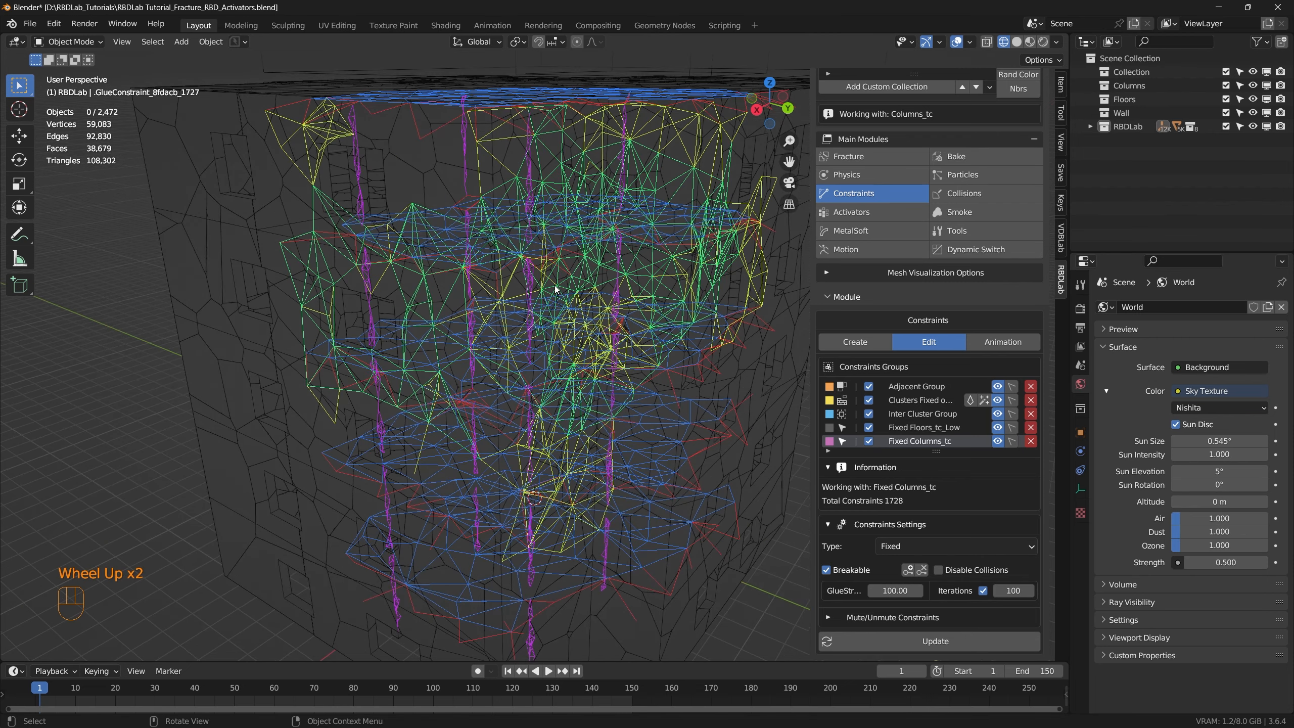
scroll(587, 401, "down", 1)
middle_click_drag(587, 400, 331, 187)
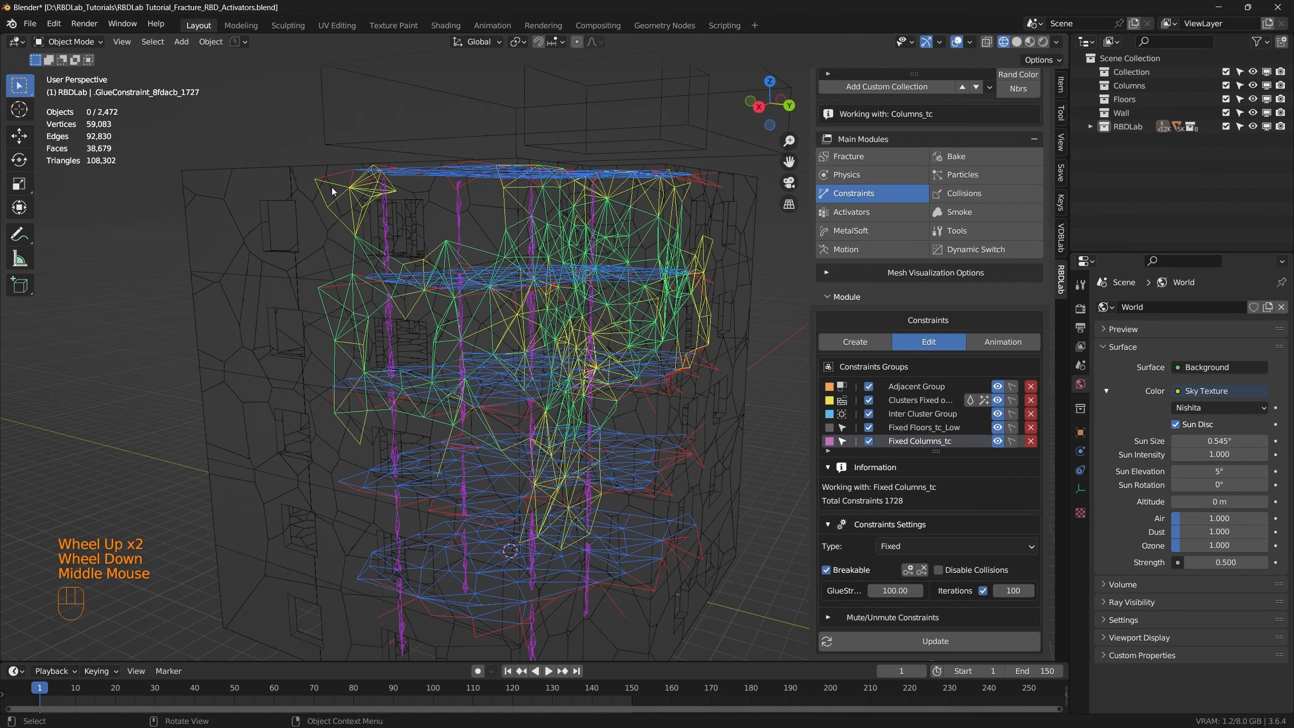
middle_click_drag(642, 390, 560, 487)
scroll(637, 421, "down", 2)
scroll(538, 488, "up", 1)
scroll(594, 490, "down", 1)
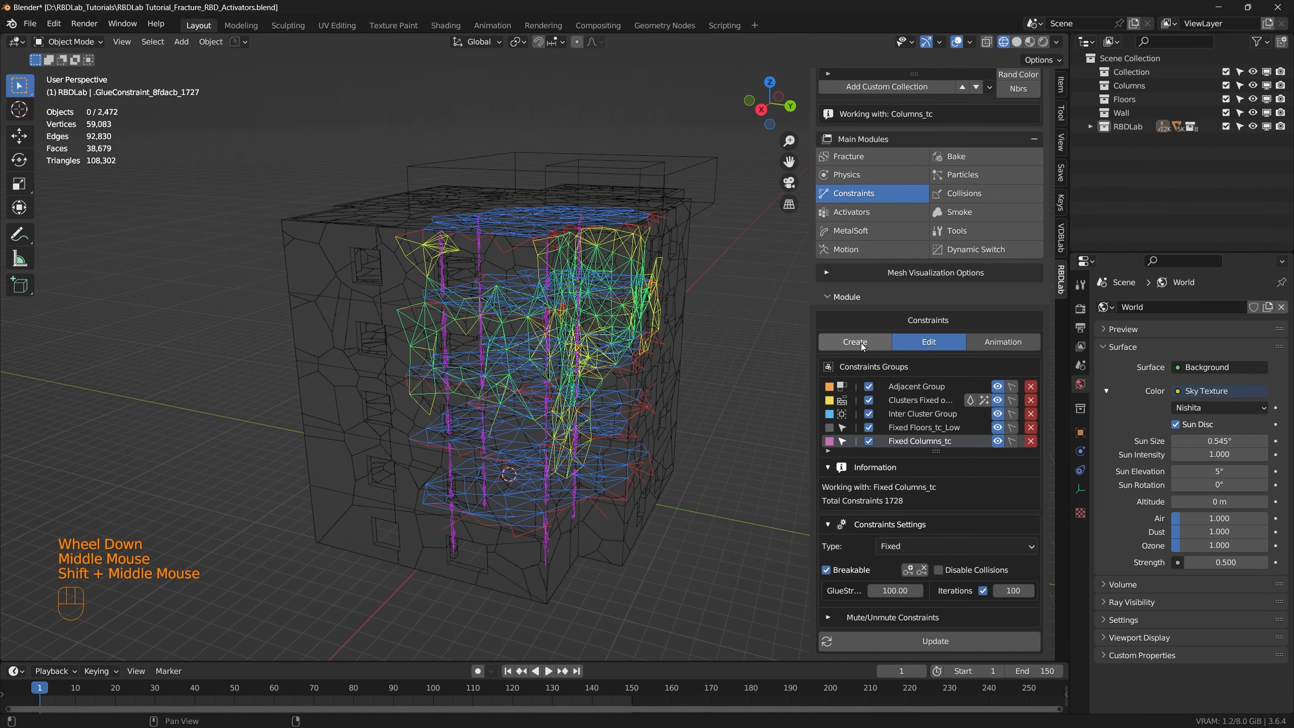
Review the animation options for the constraint groups and save the file
left_click(1017, 342)
scroll(934, 538, "down", 3)
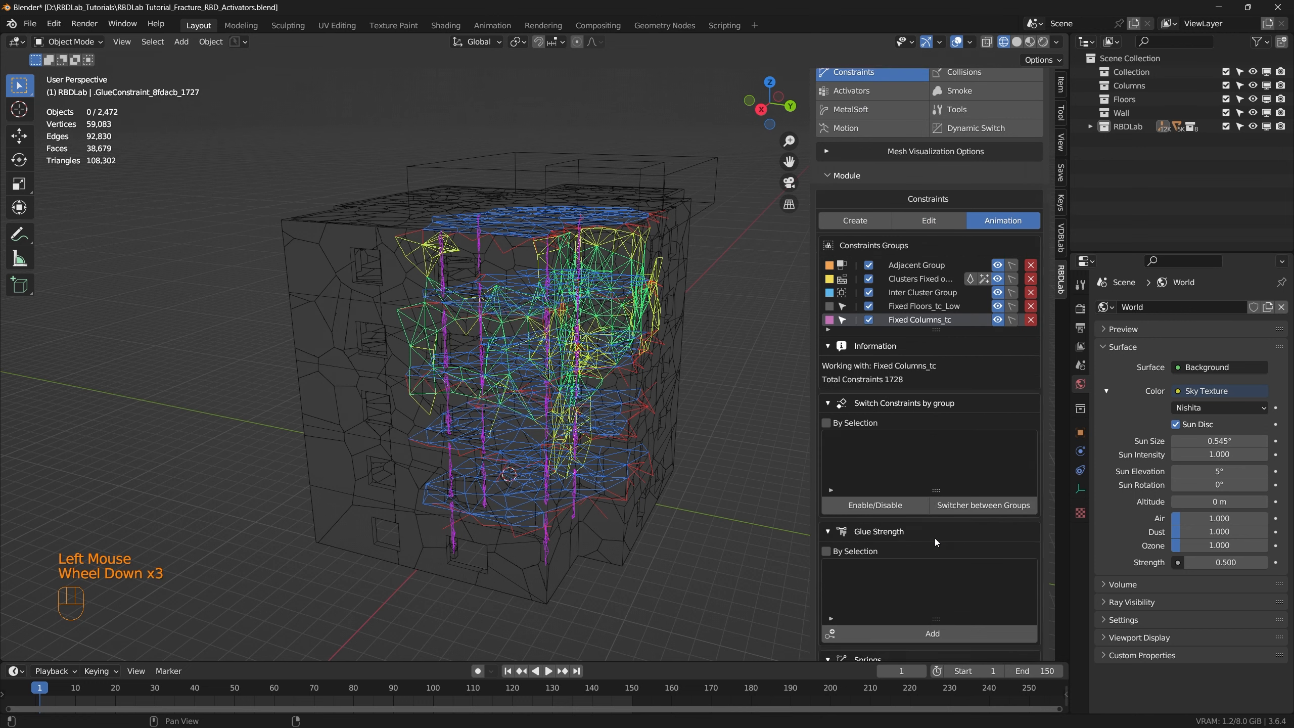
scroll(934, 538, "down", 2)
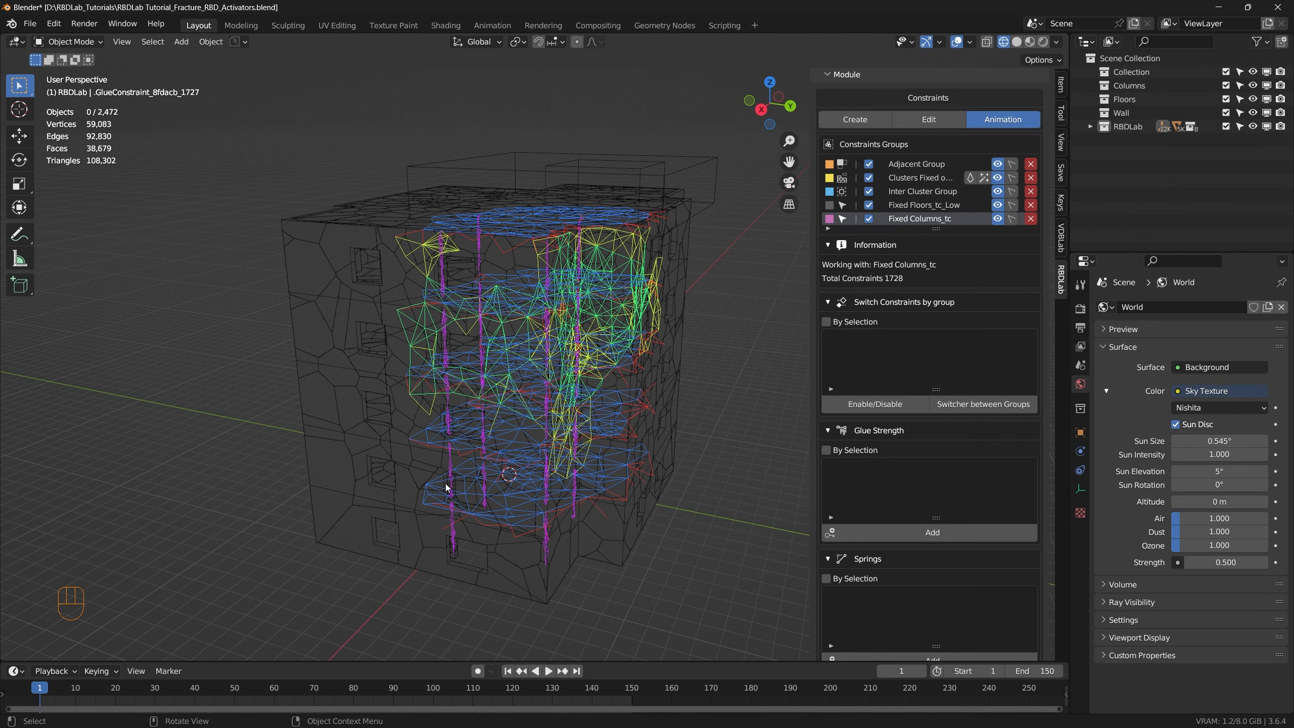
scroll(508, 493, "up", 2)
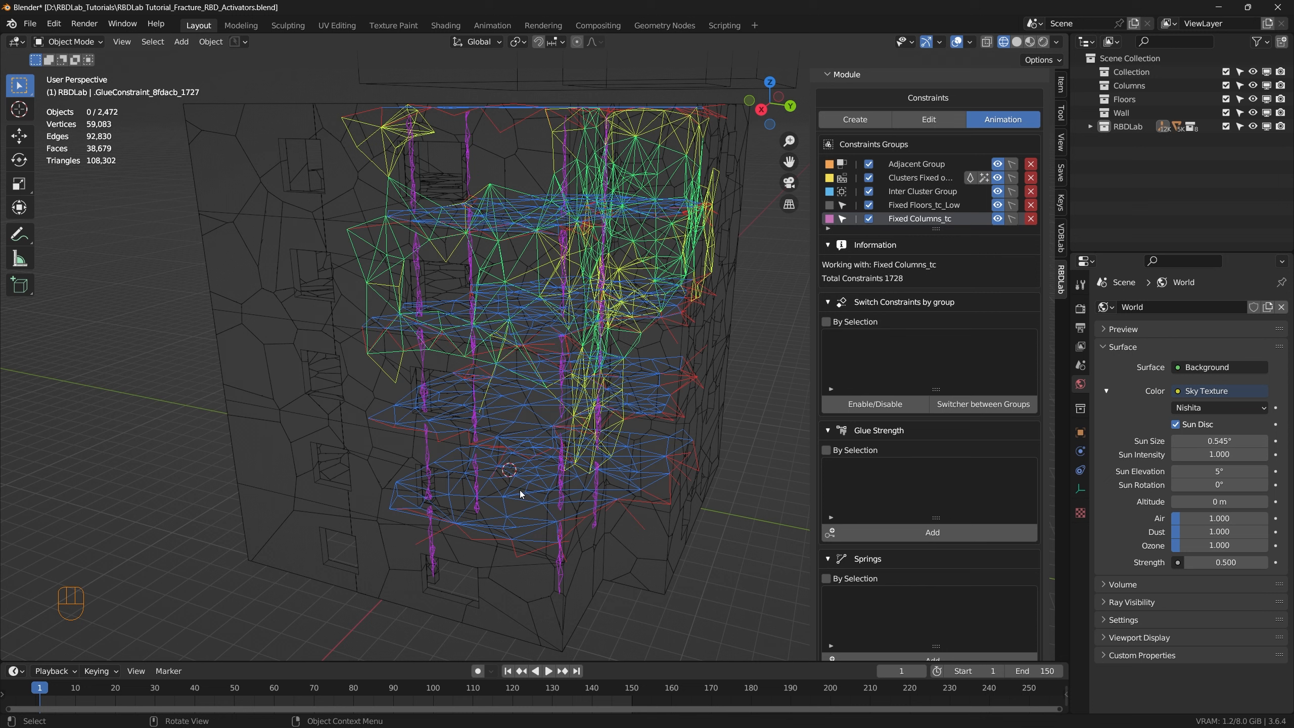
key("ctrl+s")
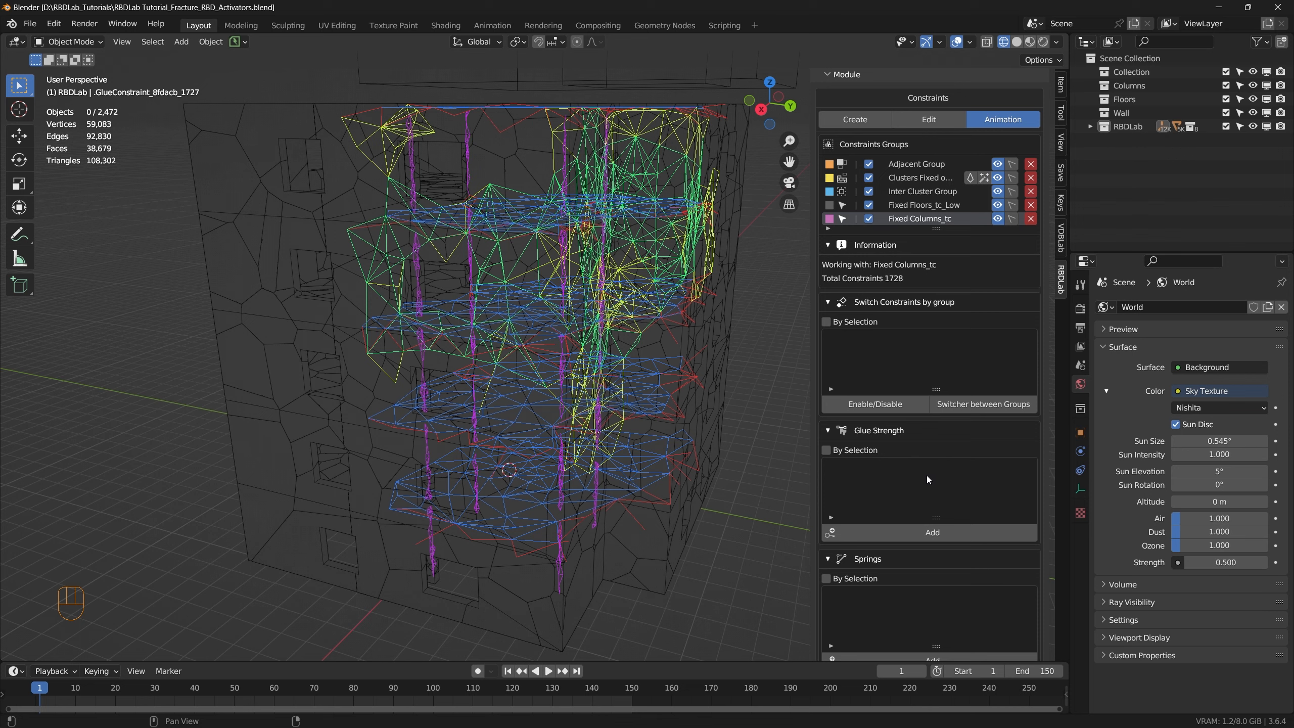
Set the Adjacent Group's glue strength to 2000 and update its constraints
scroll(927, 479, "up", 6)
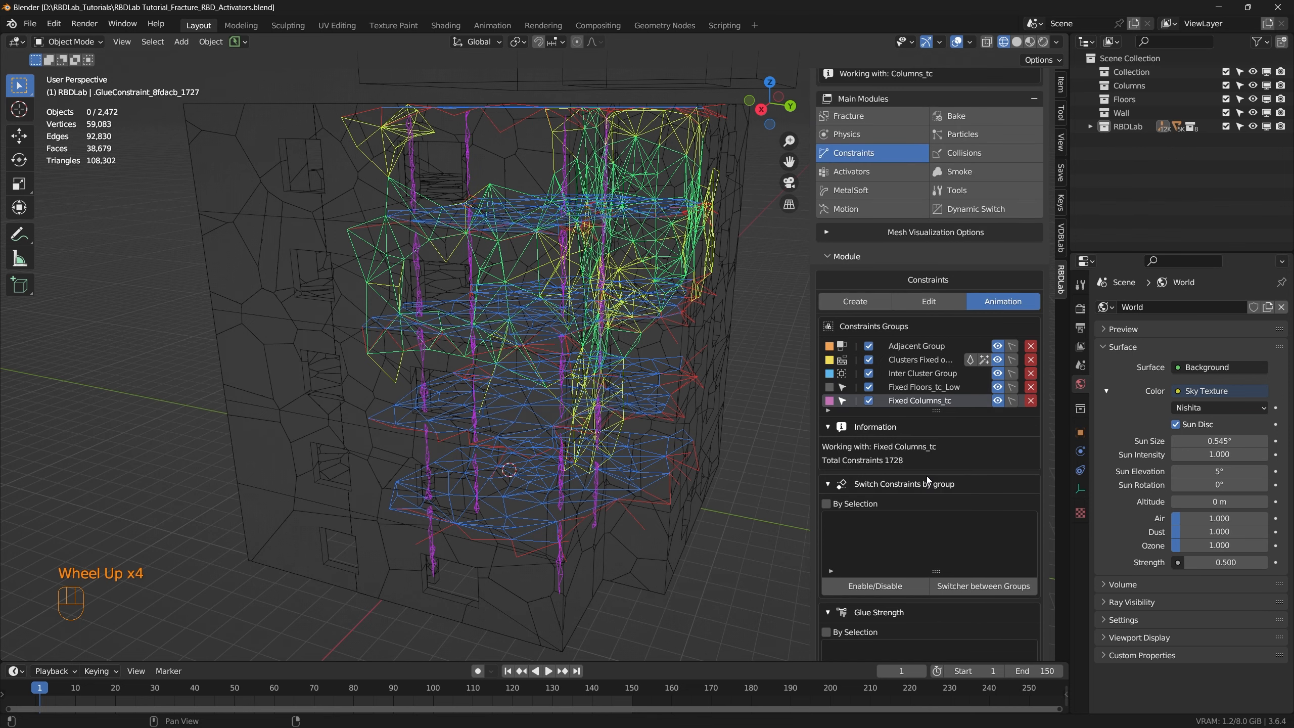
scroll(926, 479, "up", 2)
left_click(856, 444)
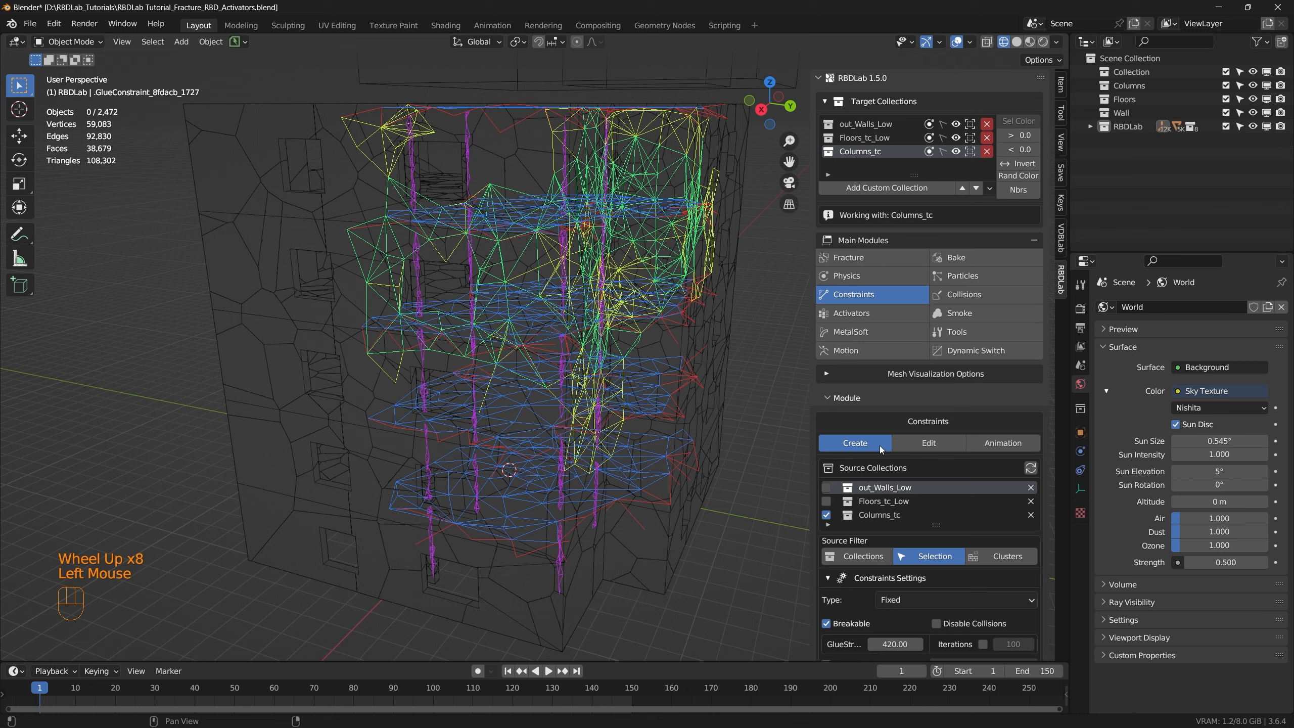
left_click(920, 441)
left_click(921, 487)
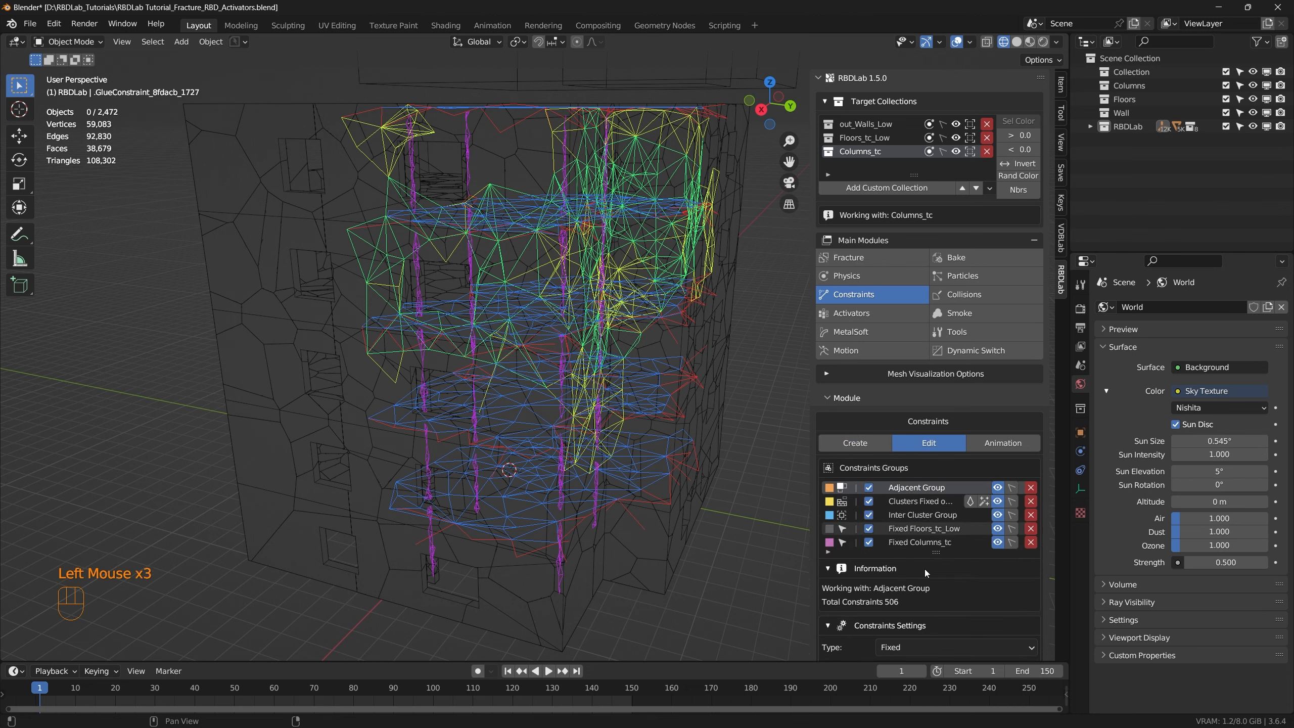
scroll(924, 569, "down", 4)
left_click(894, 591)
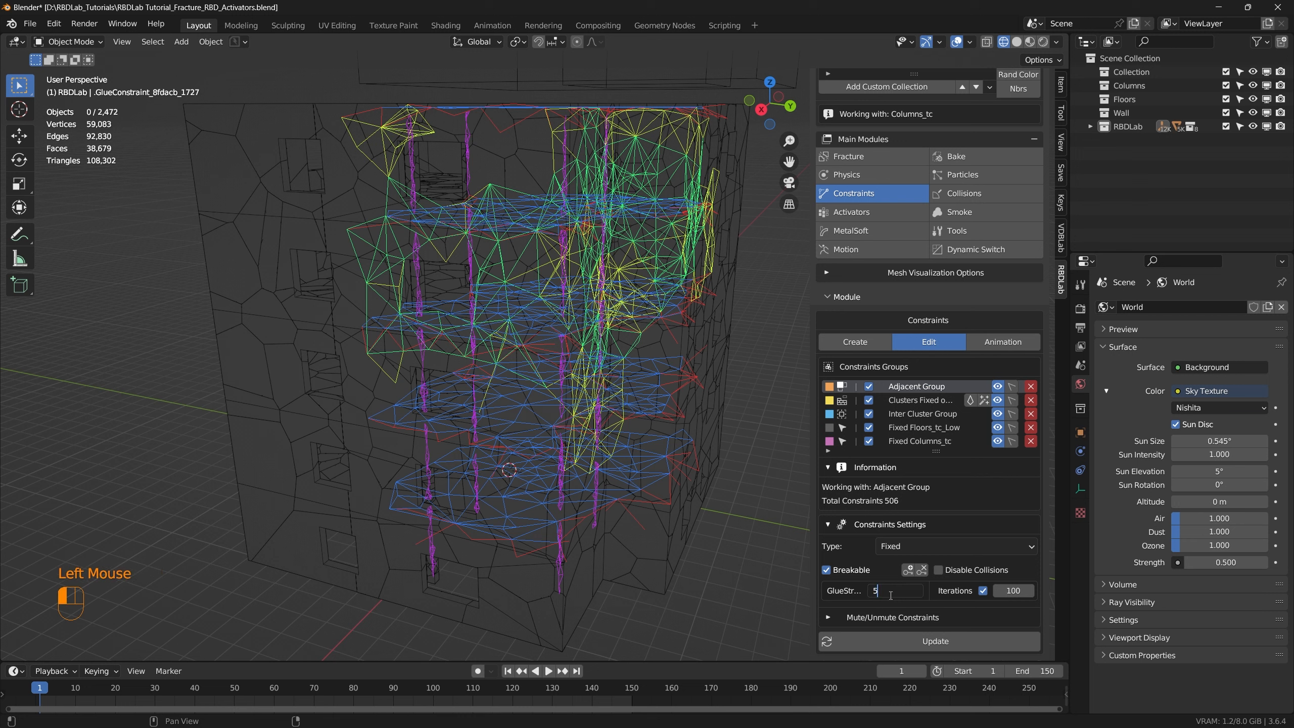
type("2000")
key("Return")
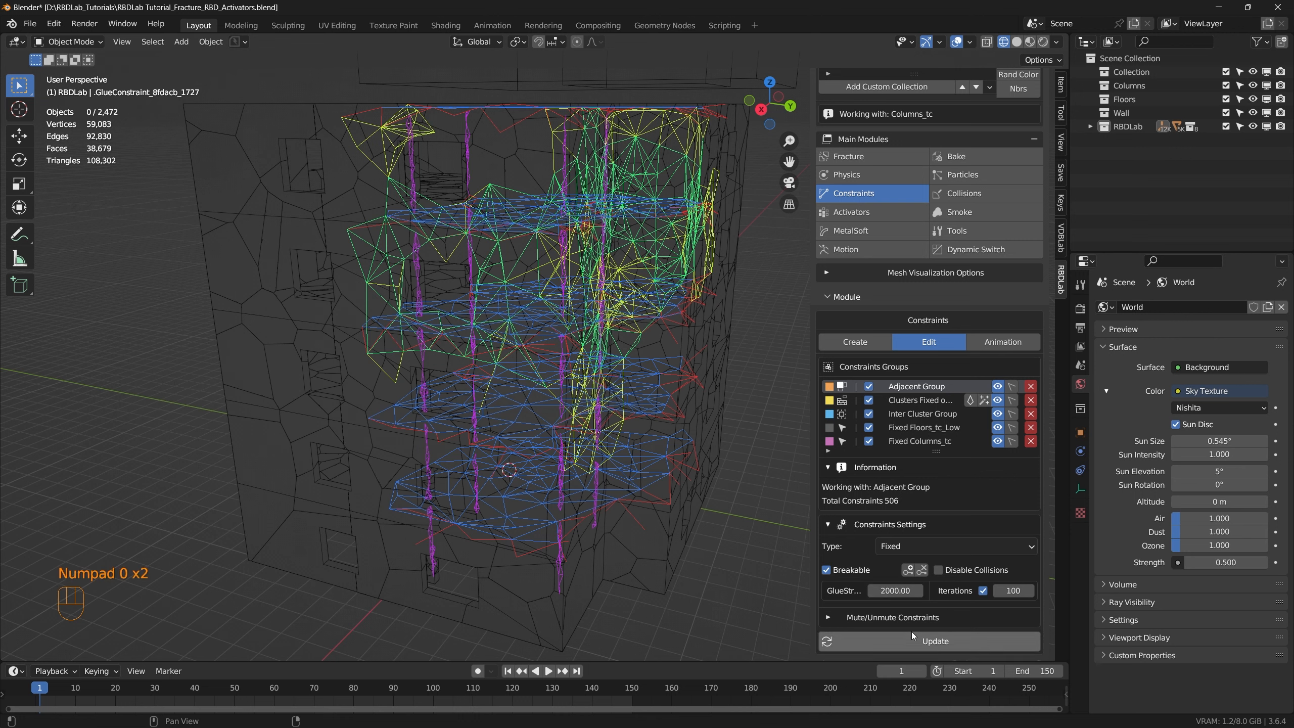
left_click(940, 641)
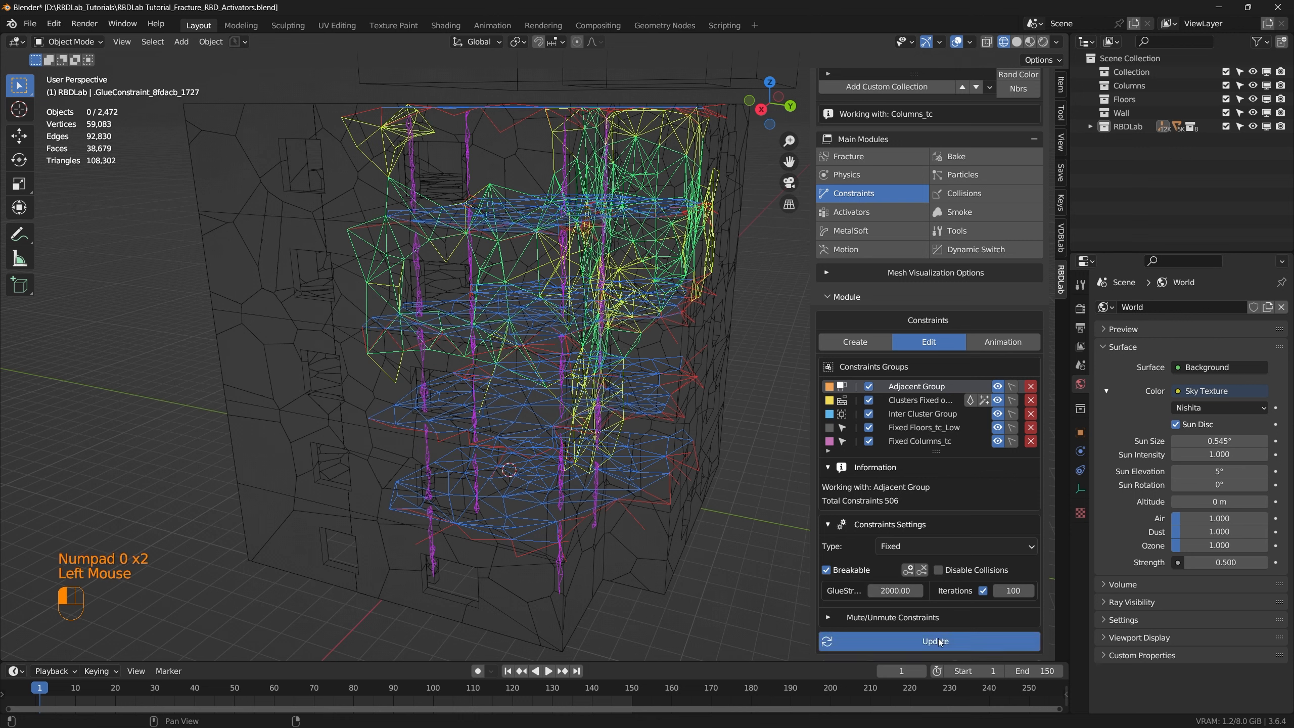
Hide all five constraint groups and display the whole building in solid shading
left_click(999, 401)
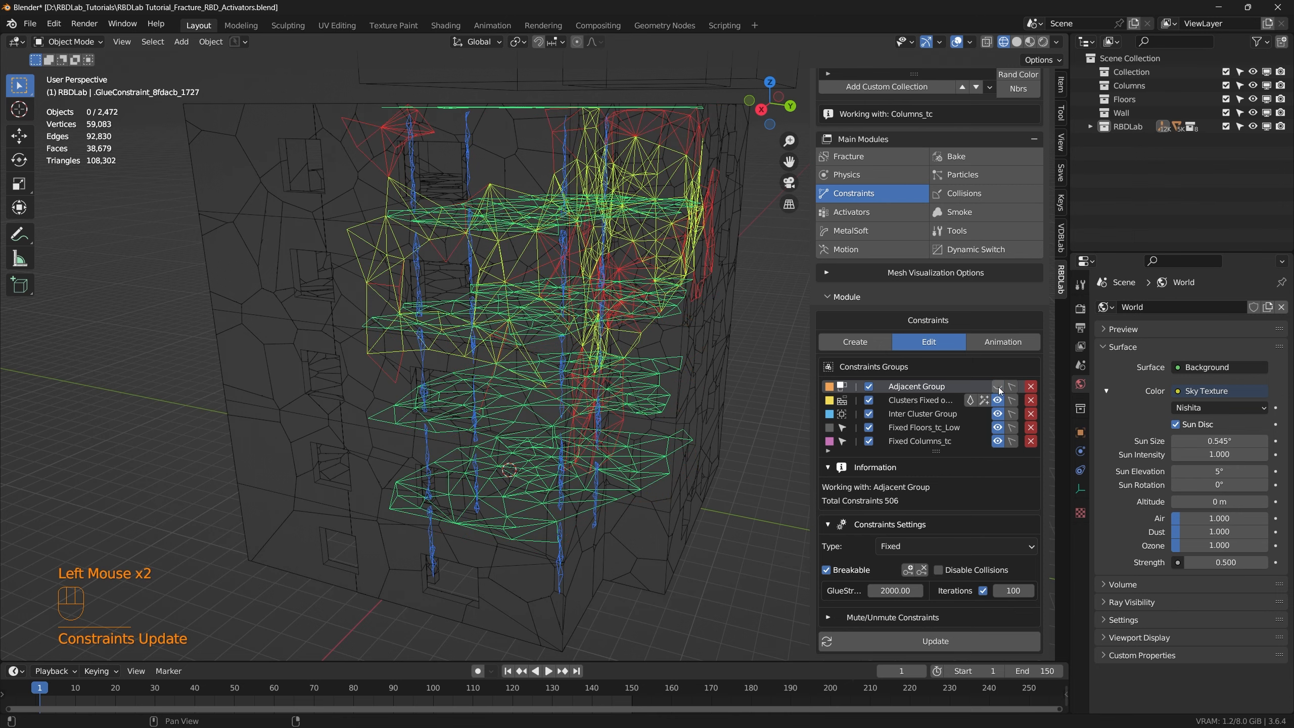
left_click(997, 401)
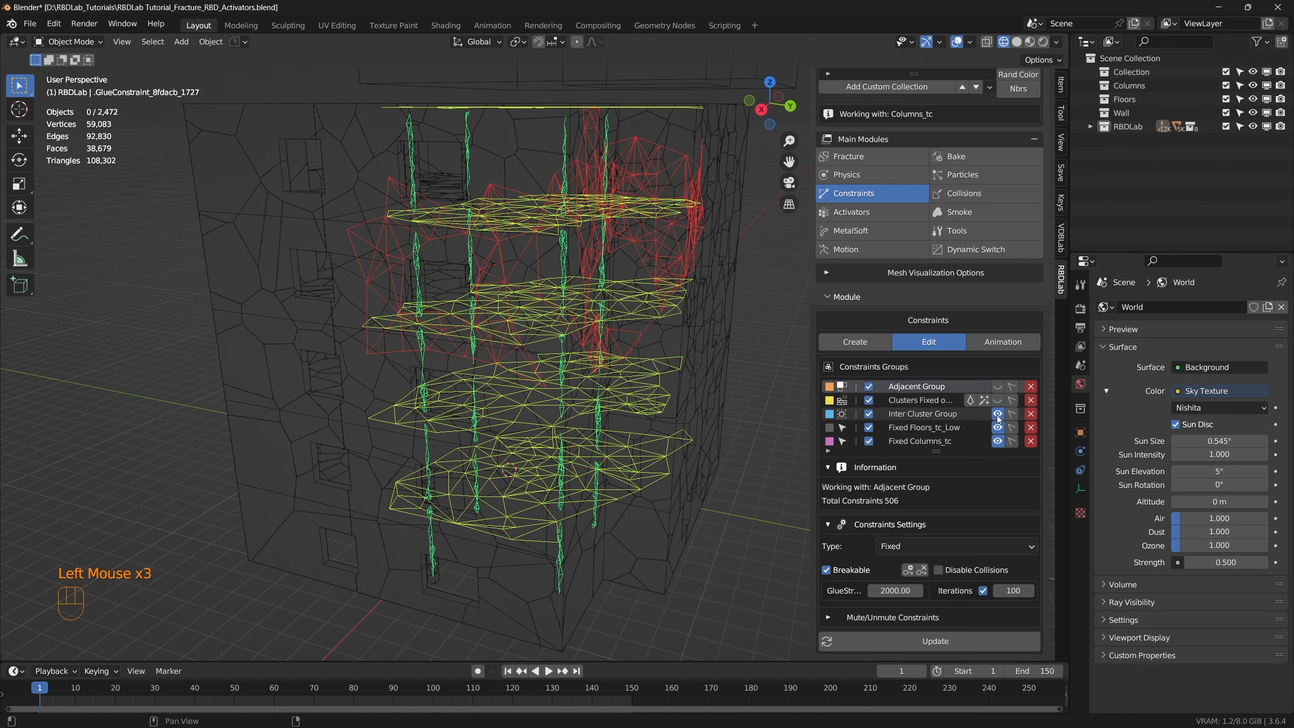
left_click(997, 414)
left_click(997, 428)
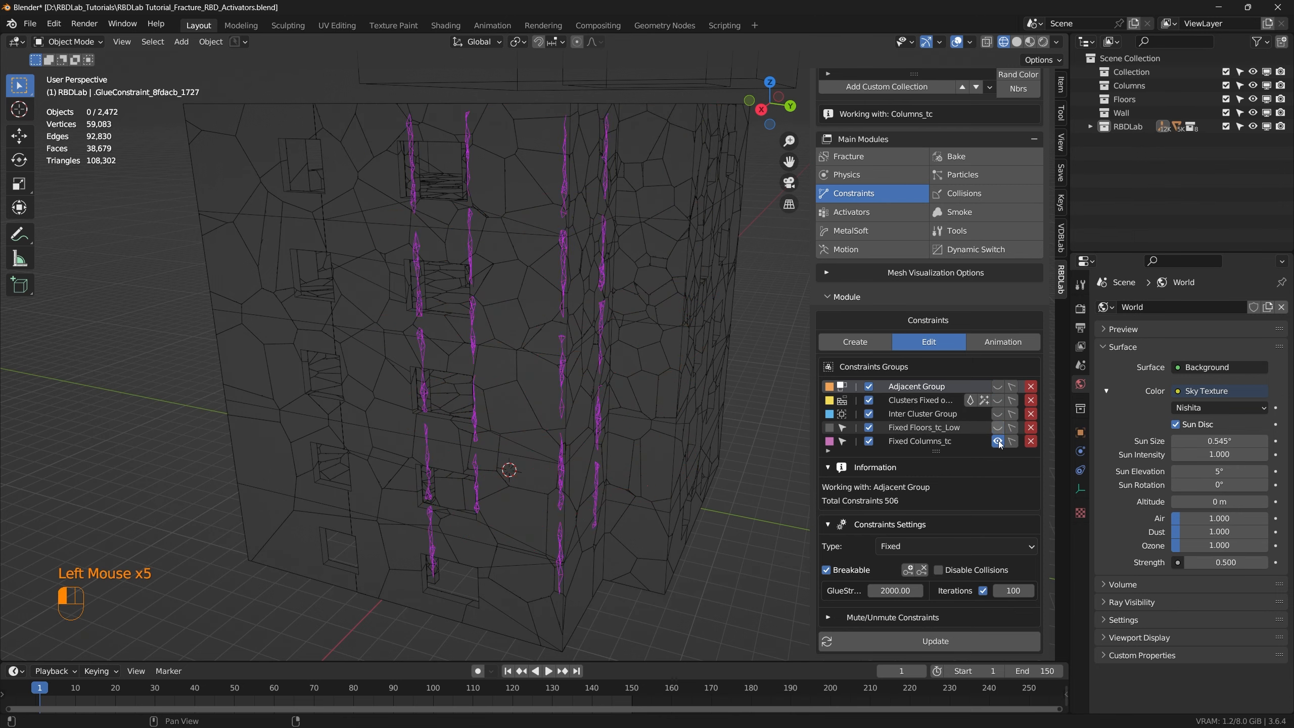
left_click(998, 441)
middle_click_drag(528, 371, 454, 381, "shift")
scroll(477, 381, "down", 3)
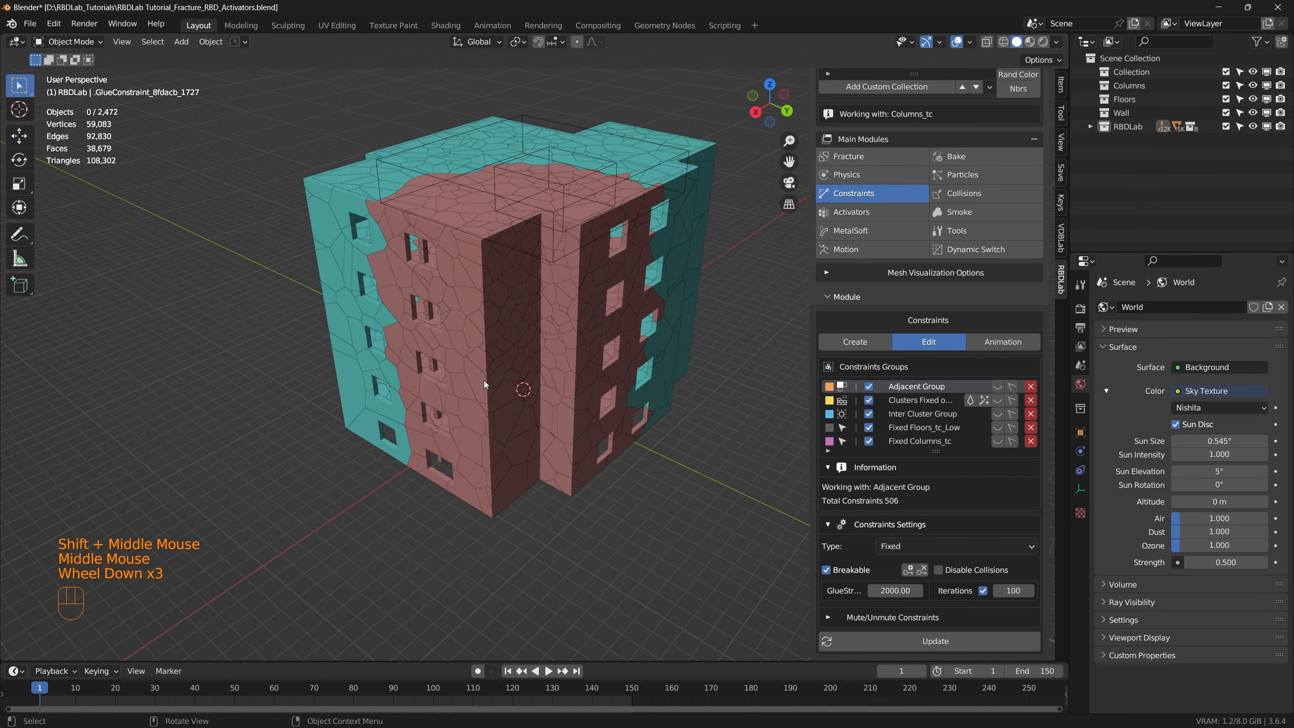
Play the building collapse simulation with all constraint groups, examine the debris up close, and save the file
key("space")
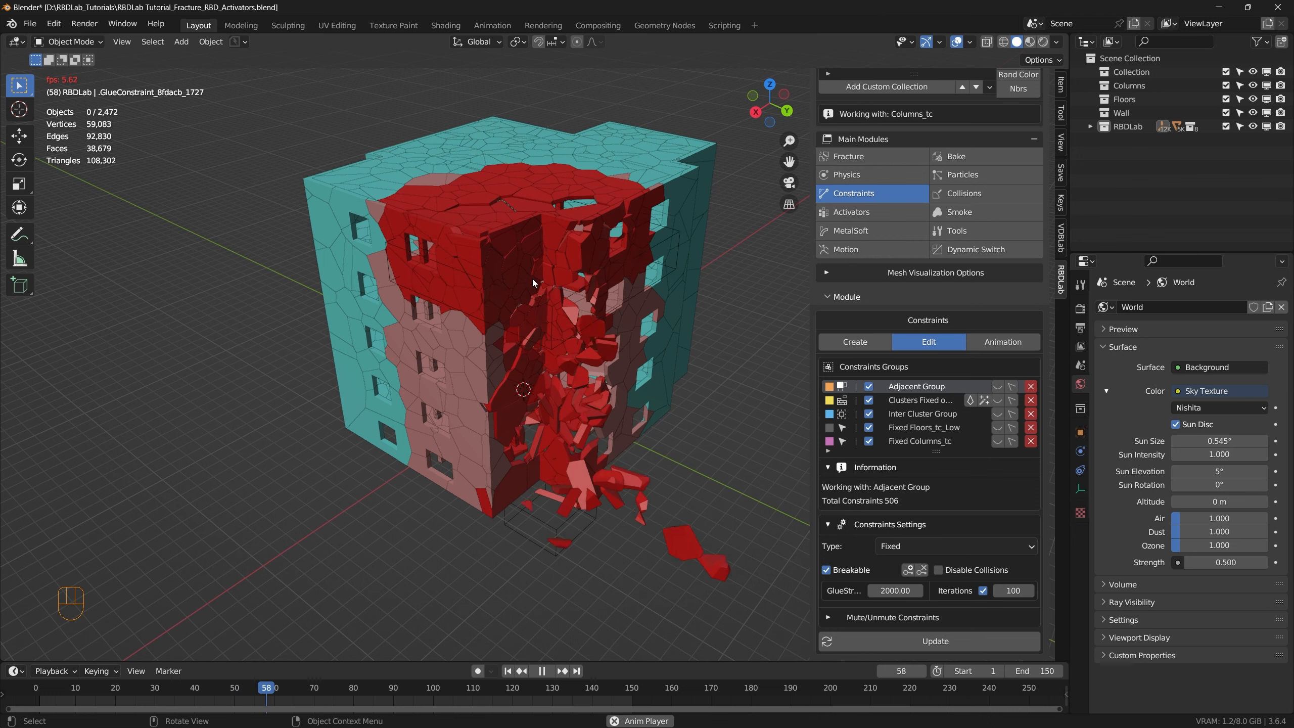
scroll(532, 280, "up", 3)
middle_click_drag(530, 286, 526, 304)
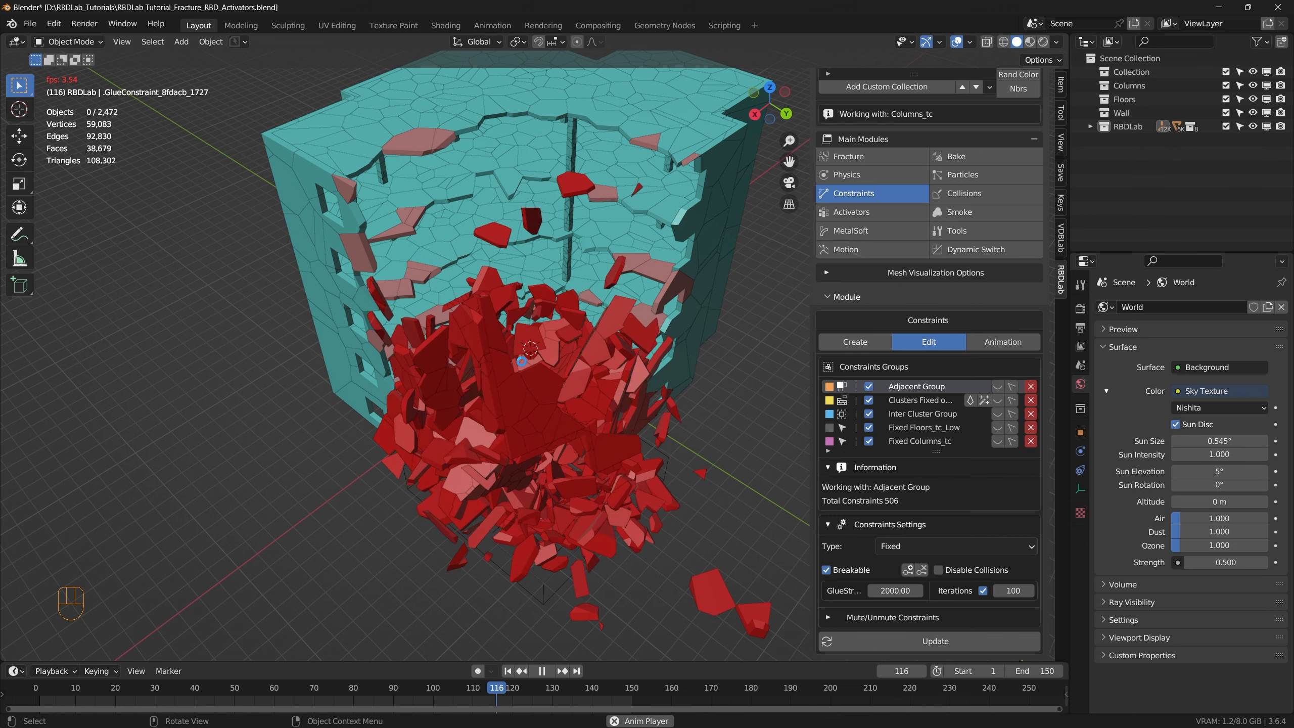
key("ctrl+s")
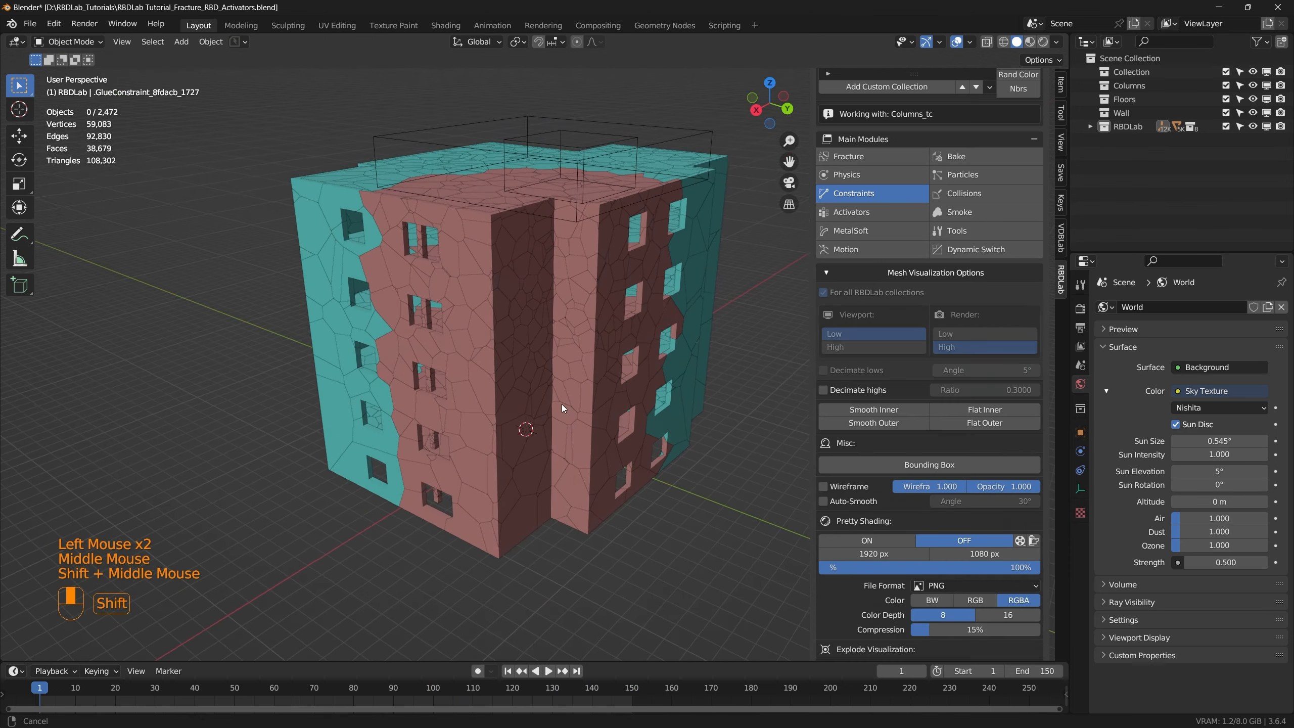
middle_click_drag(584, 401, 597, 419, "shift")
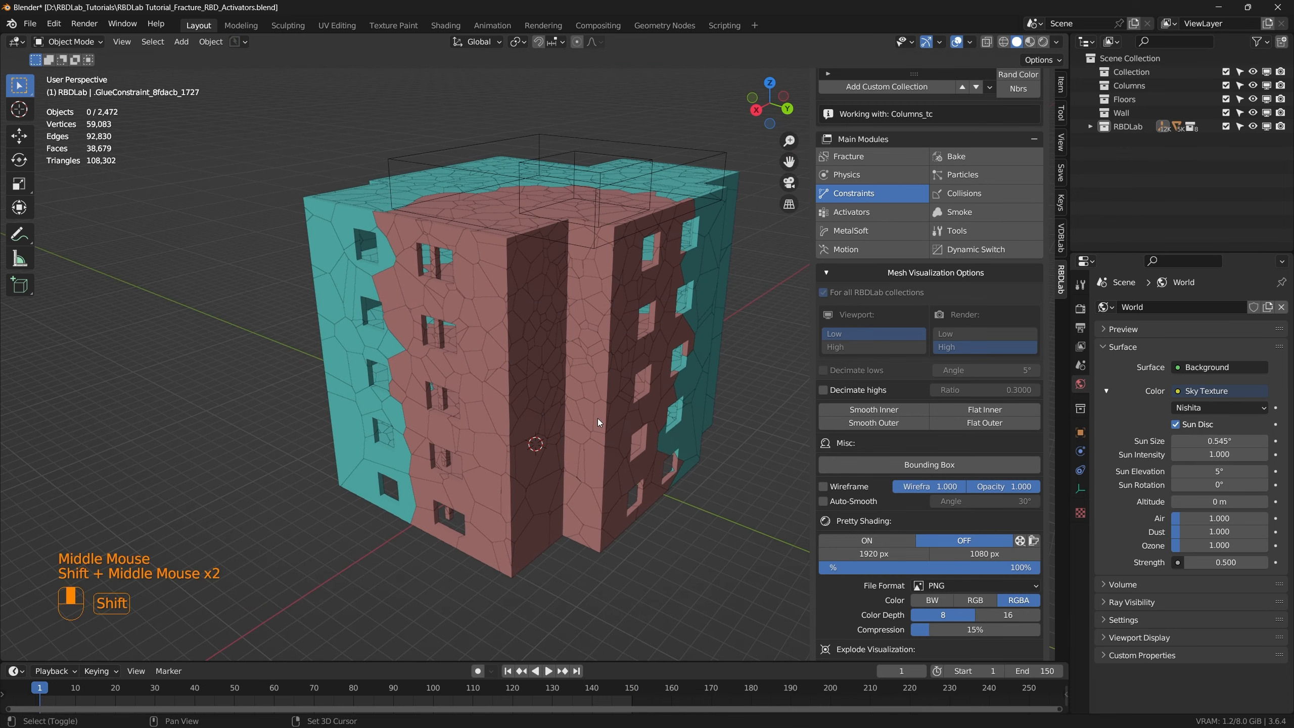
left_click(1020, 542)
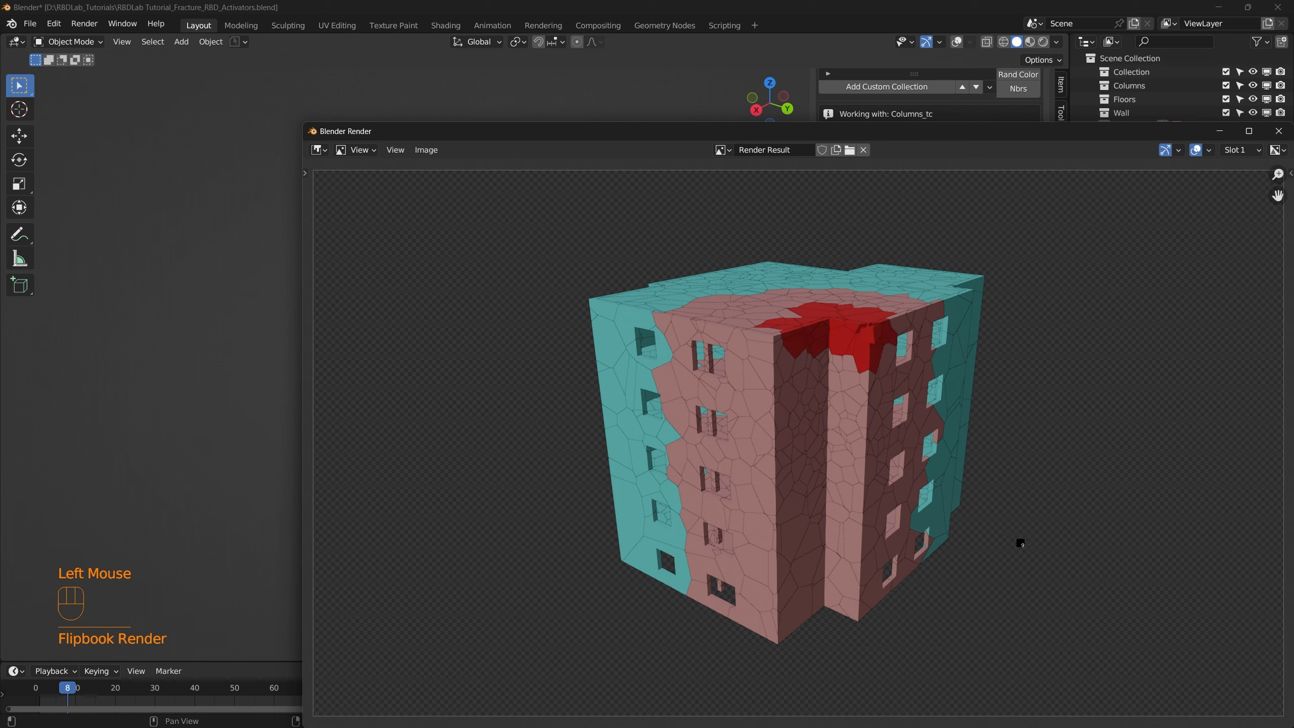
left_click(1280, 130)
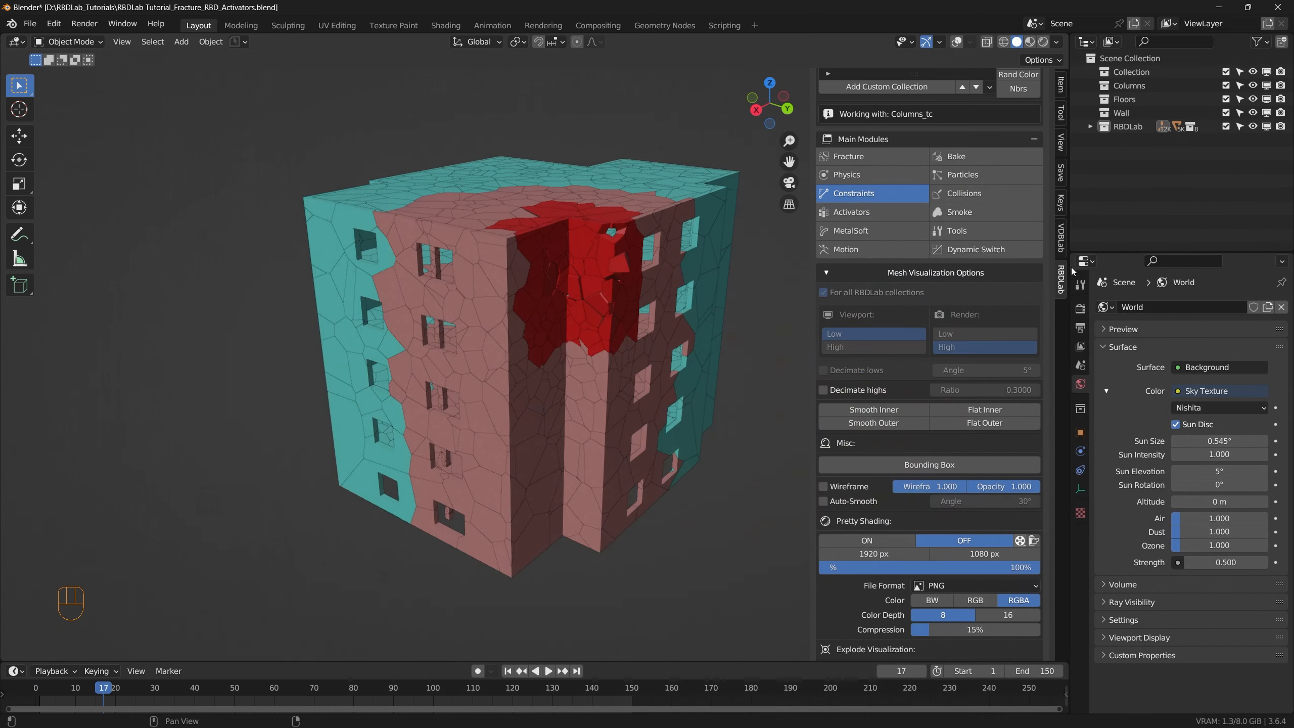
Turn on Pretty Shading and render a flipbook of the collapse, closing its render and playback windows when done
left_click(884, 539)
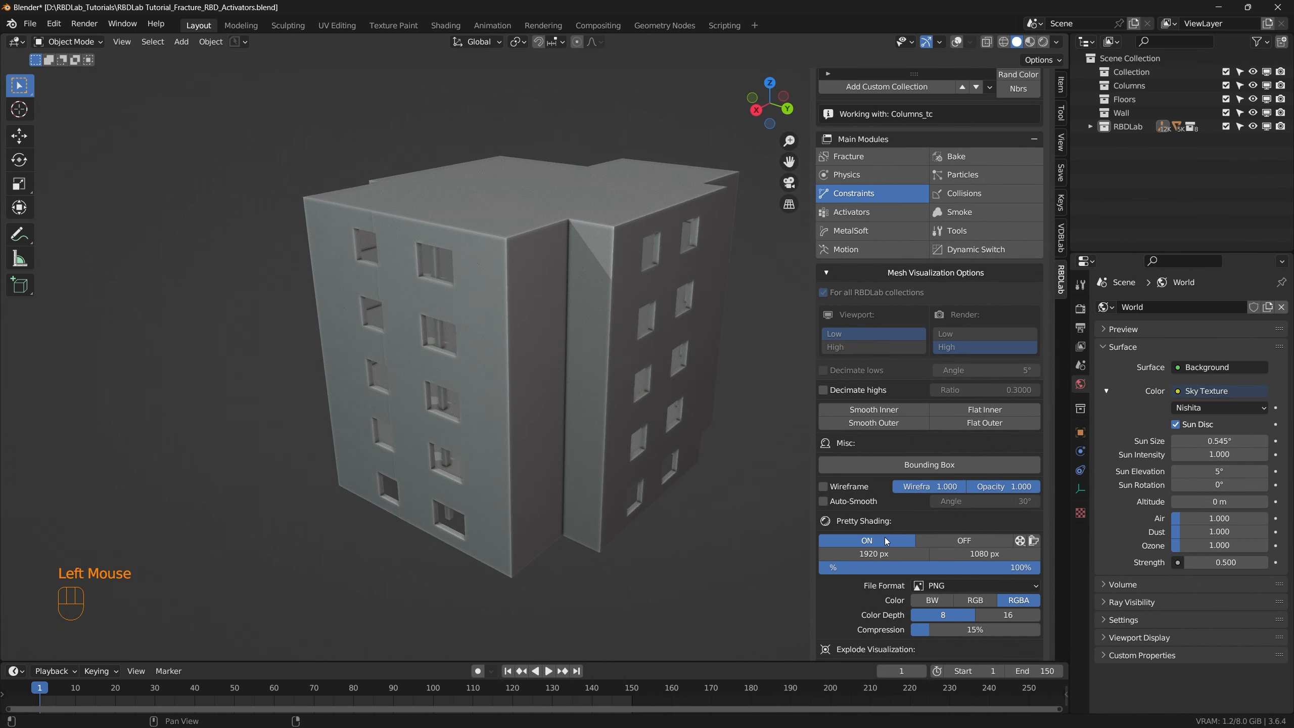
left_click(1019, 540)
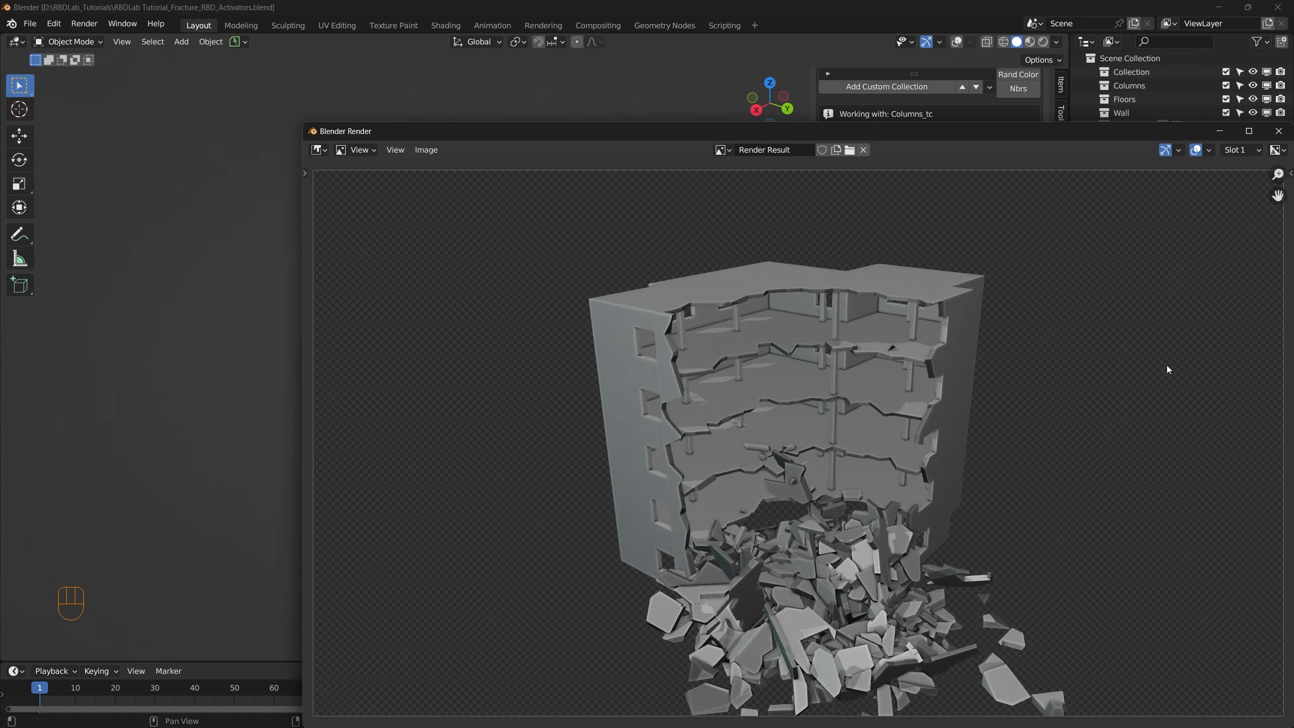
left_click(1278, 131)
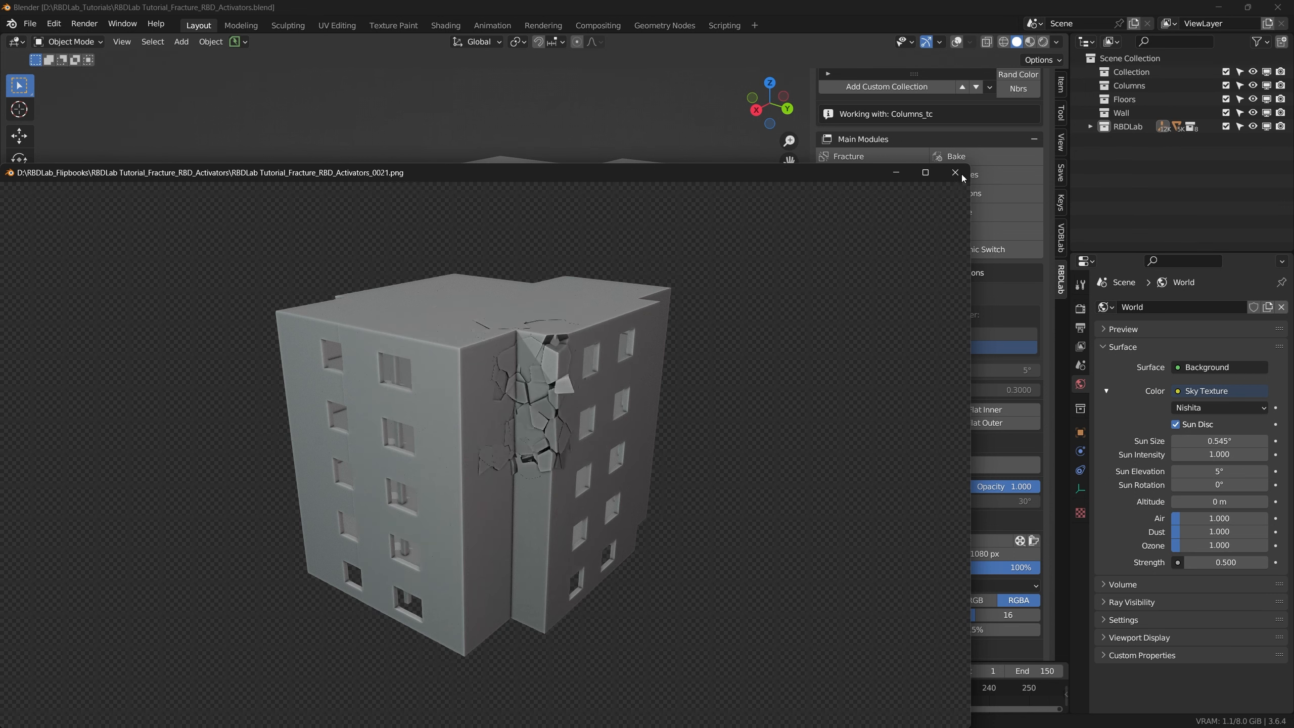
left_click(954, 173)
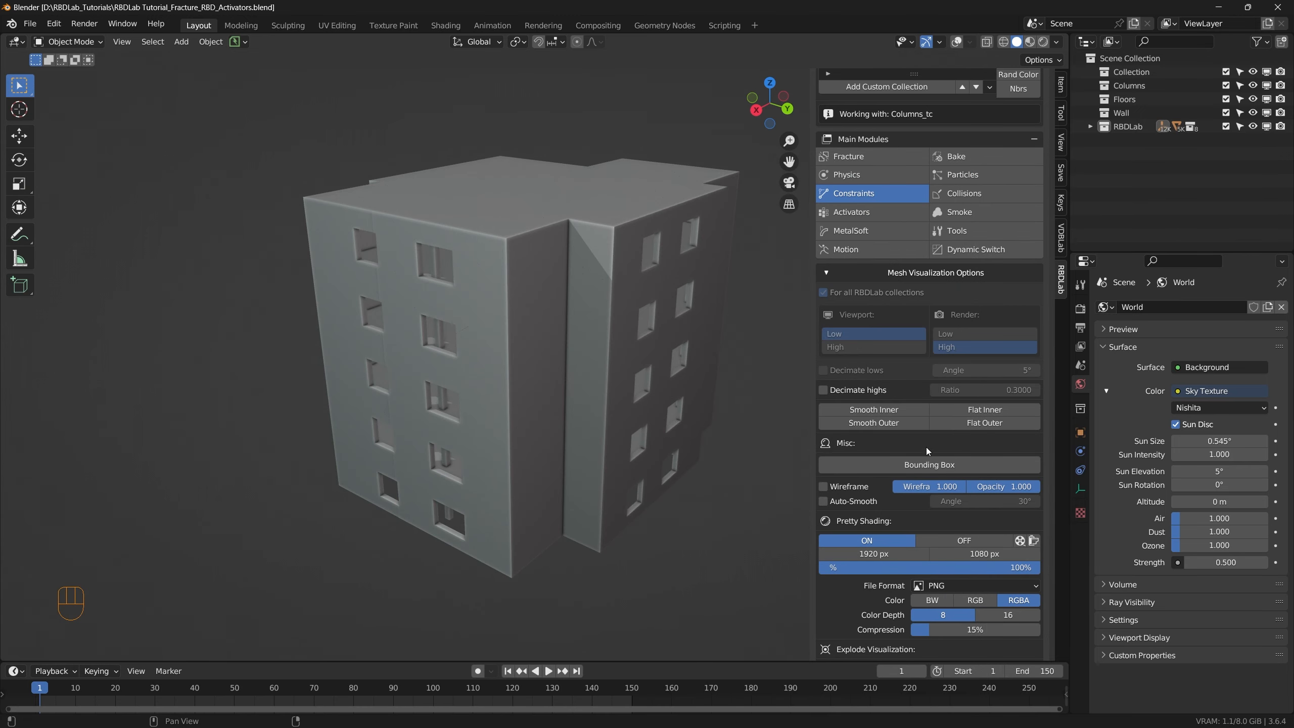
Collapse the mesh visualization options and save a new version of the file as RBDLab Tutorial_Fracture_RBD_Activators_constraints.blend
left_click(824, 270)
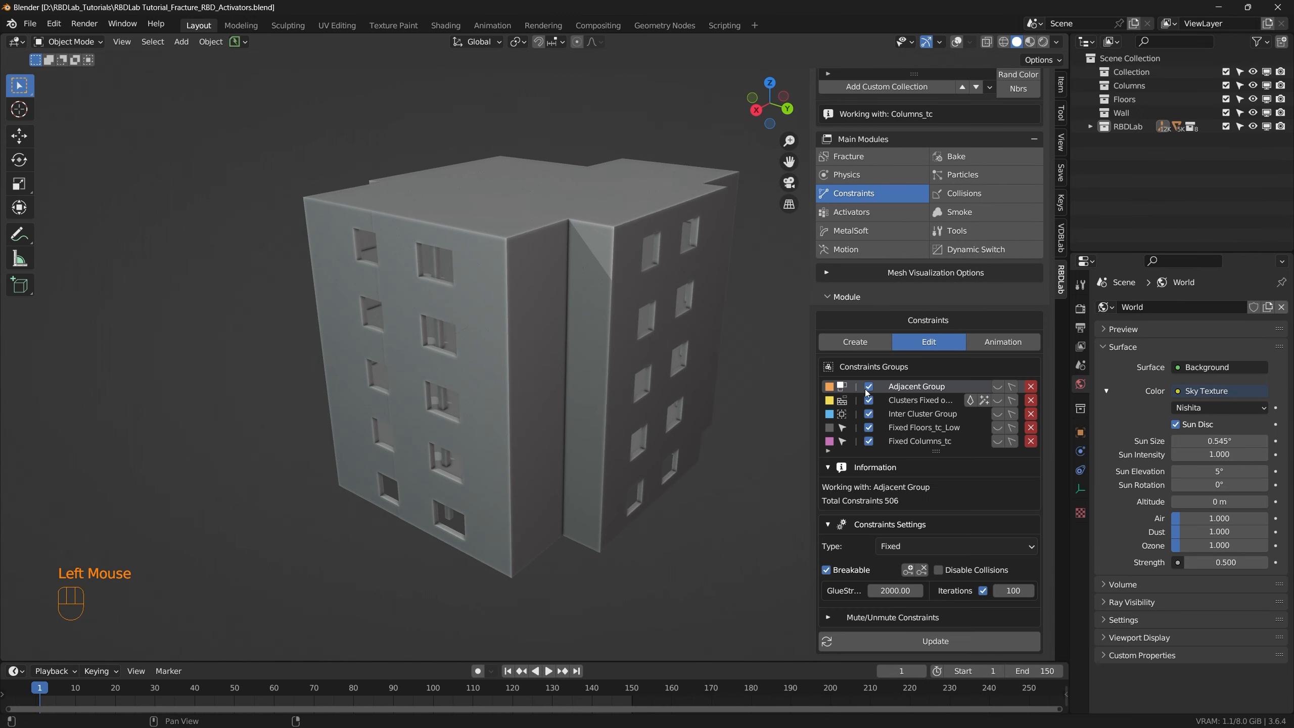
left_click(30, 23)
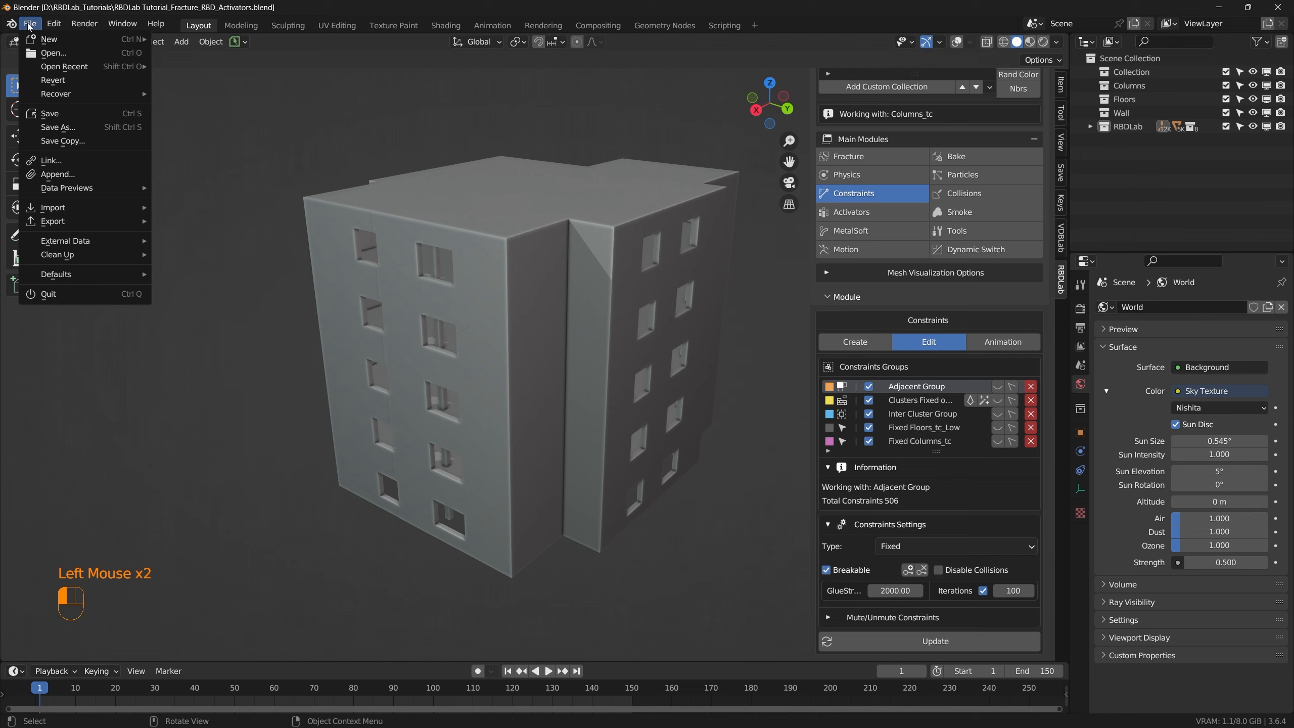
left_click(56, 127)
double_click(622, 495)
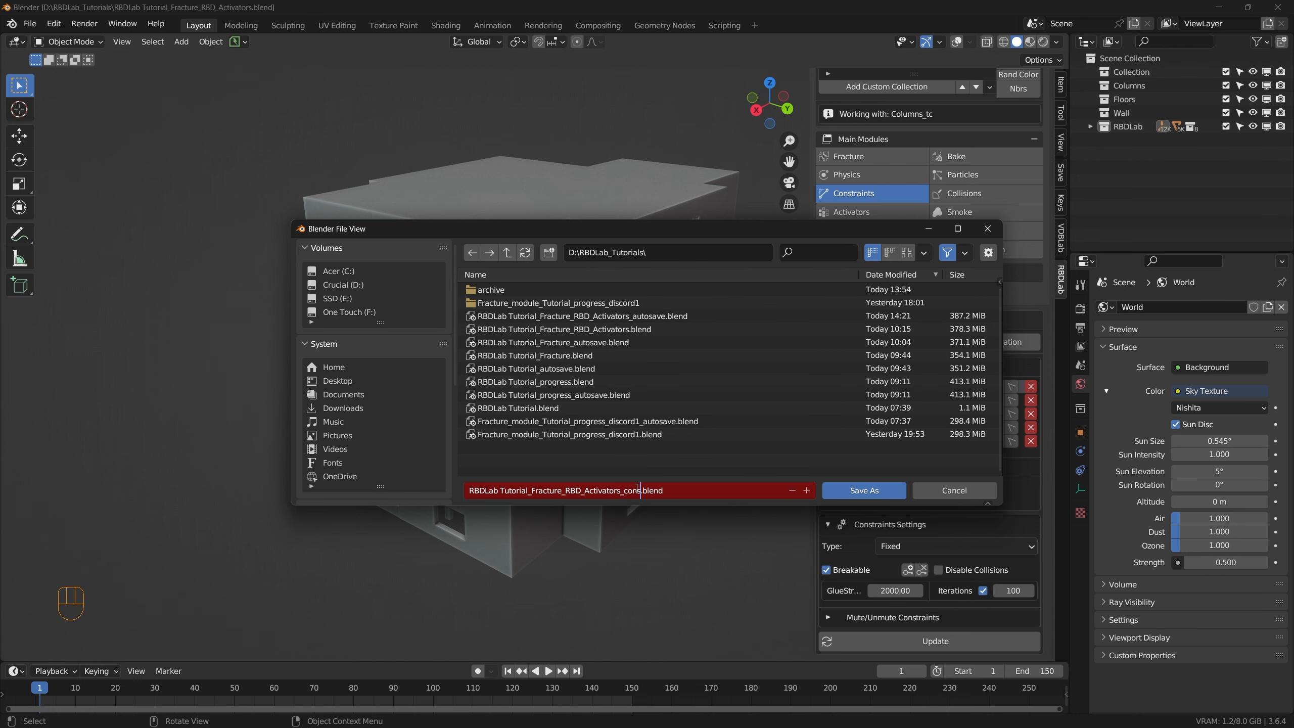
key("Return")
left_click(850, 487)
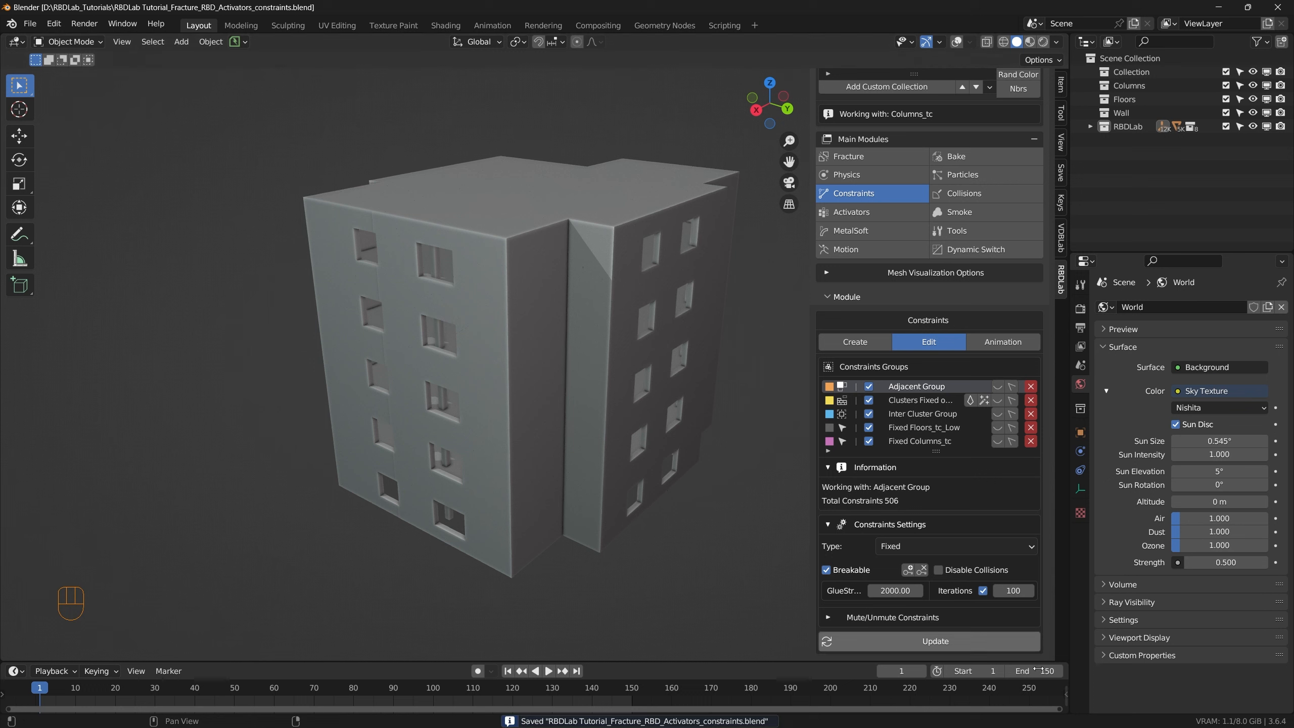
Set the timeline's end frame to 200, return to the first frame, and save the file
left_click(1037, 670)
type("200")
key("Return")
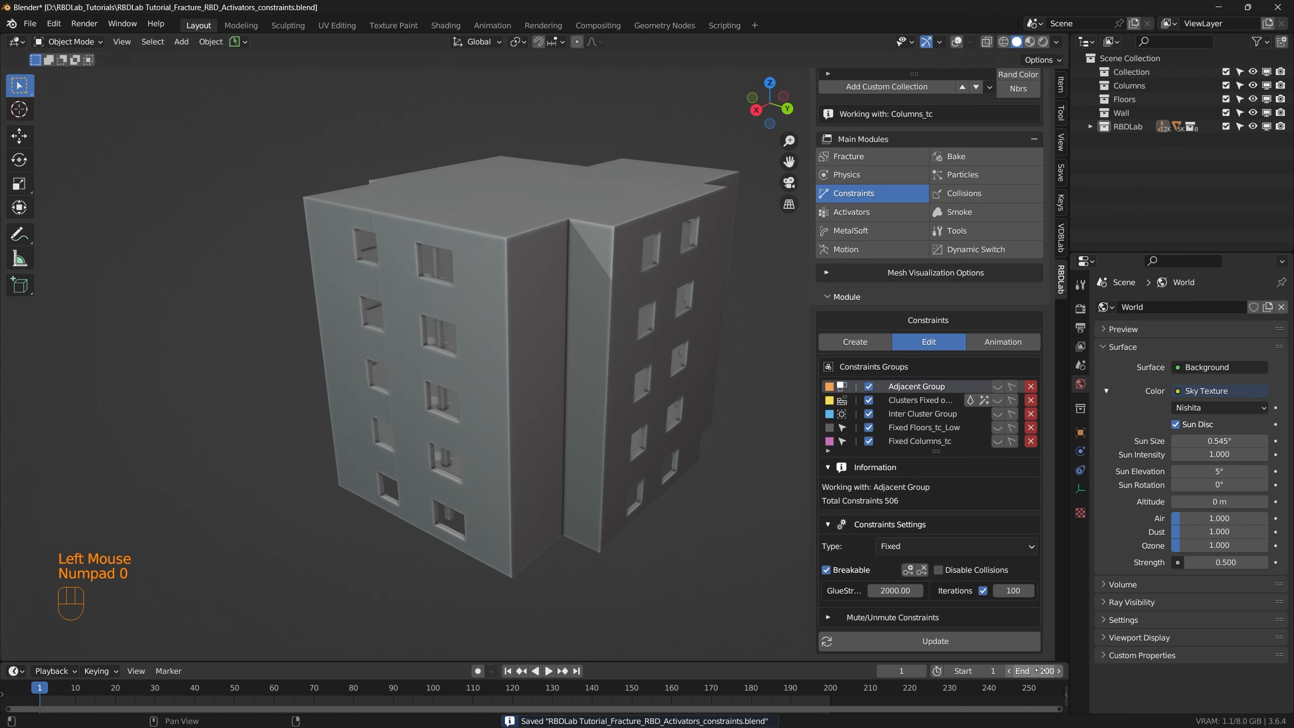
left_click(510, 672)
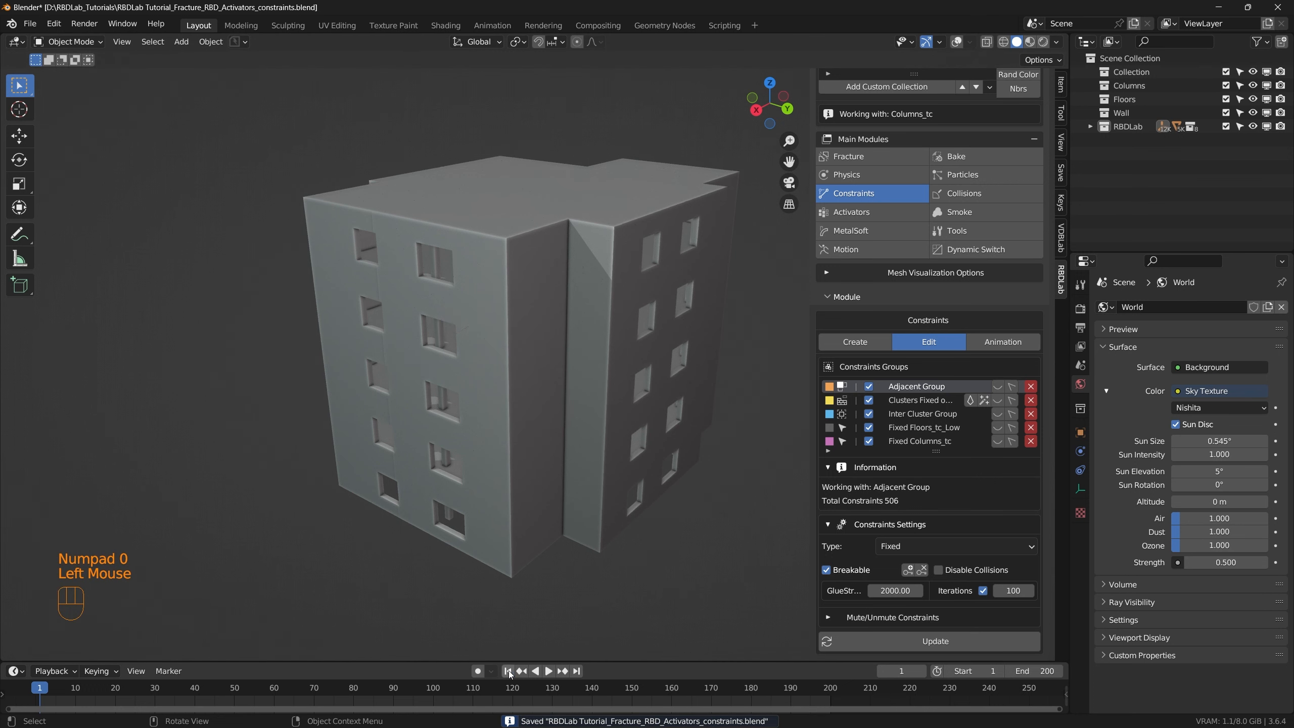
left_click(27, 25)
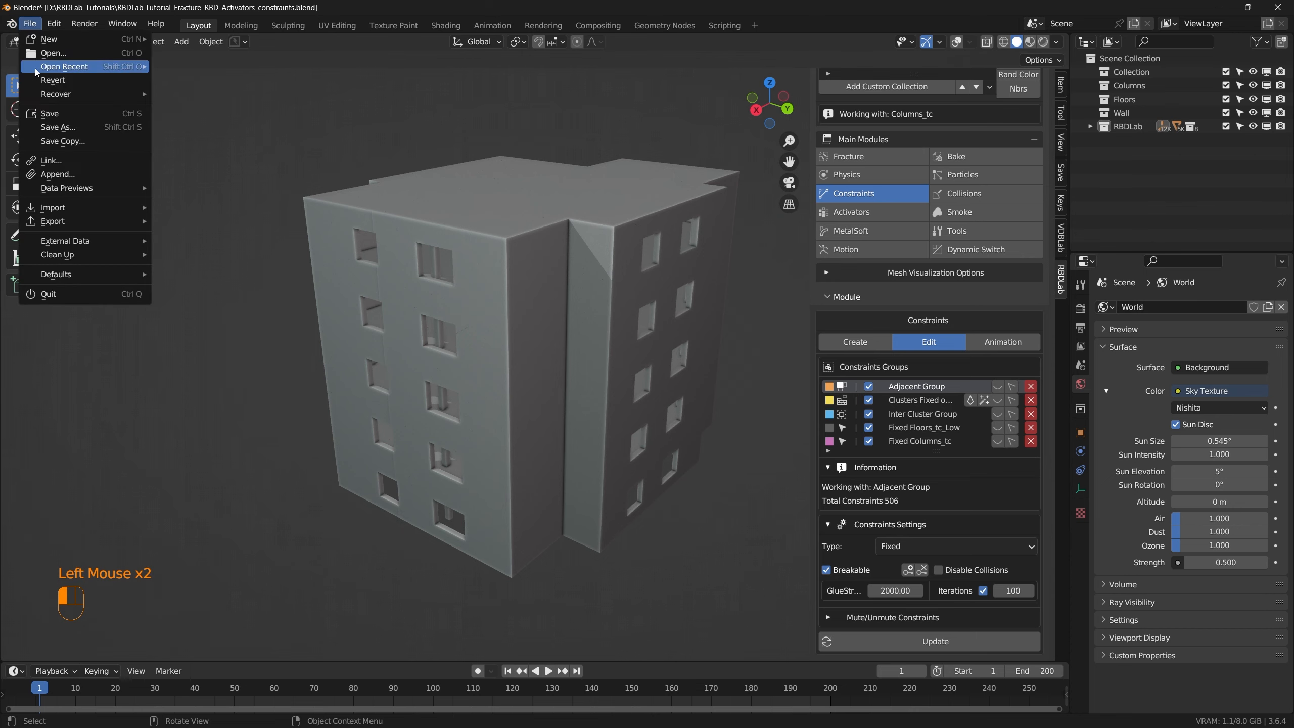
left_click(51, 113)
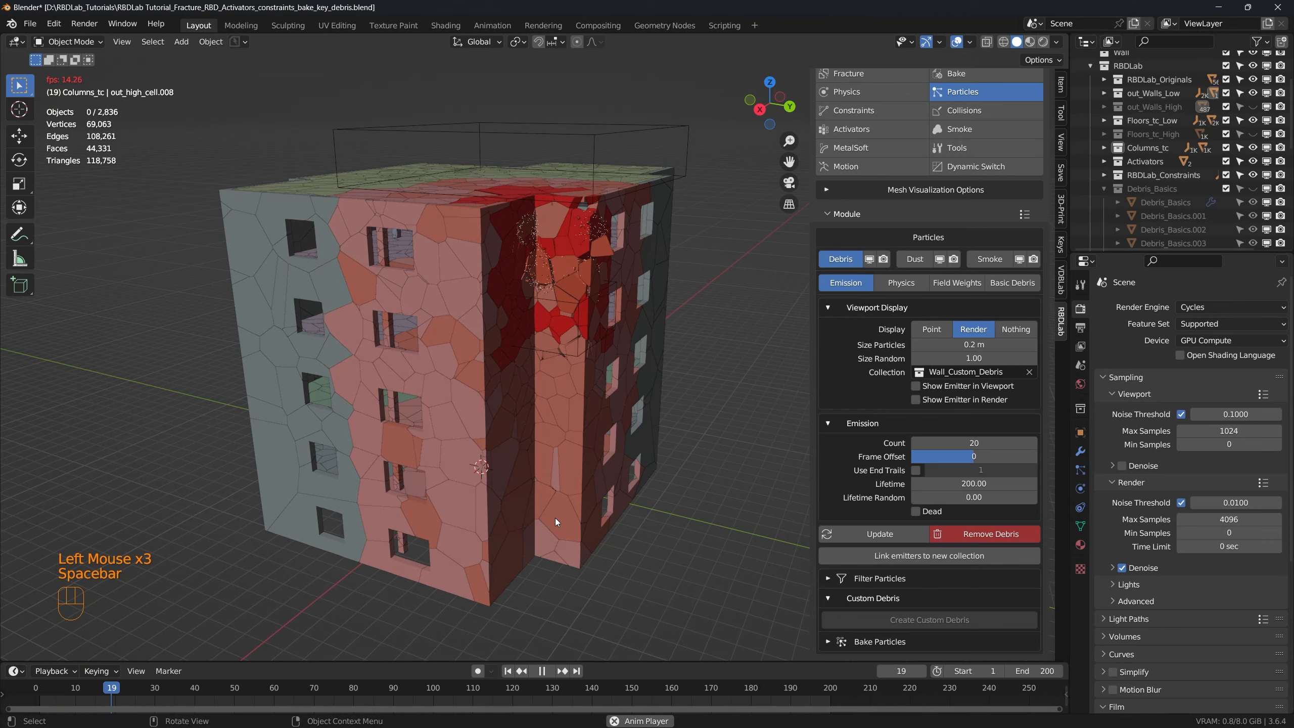
Examine the debris particles up close during the collapse playback, then stop it and return to the first frame
scroll(555, 518, "up", 3)
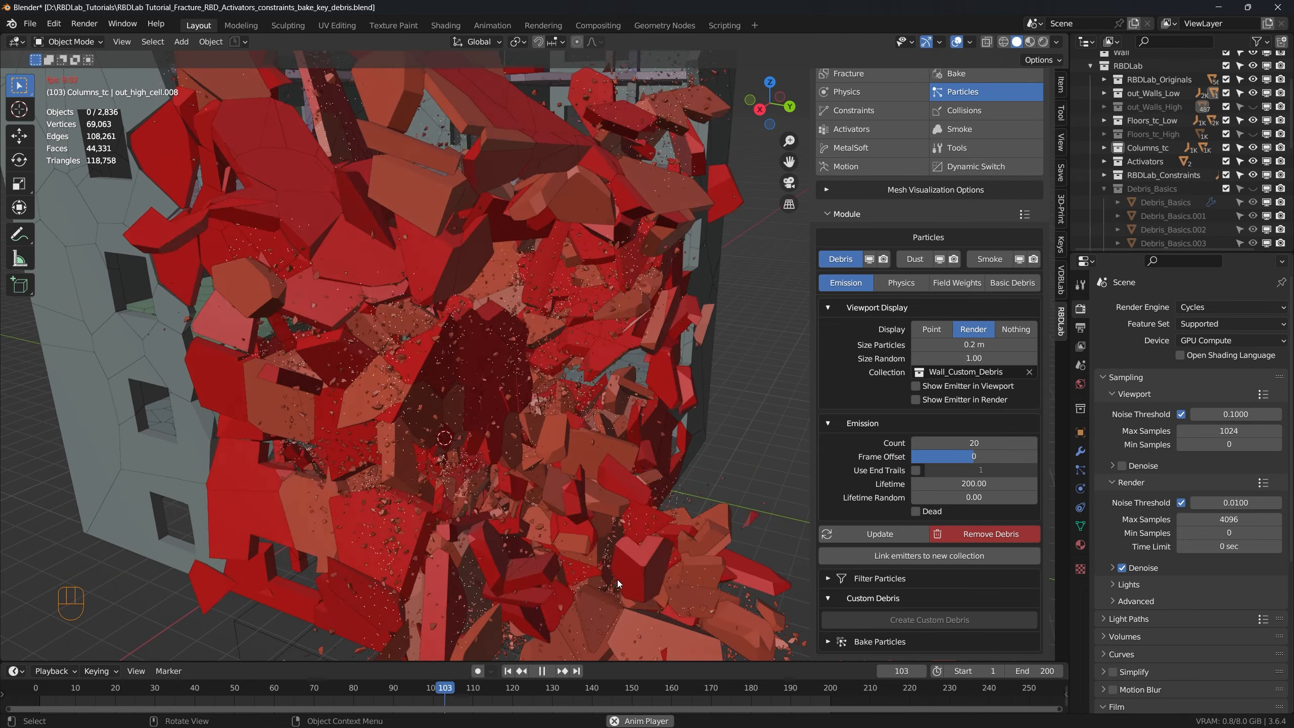
key("space")
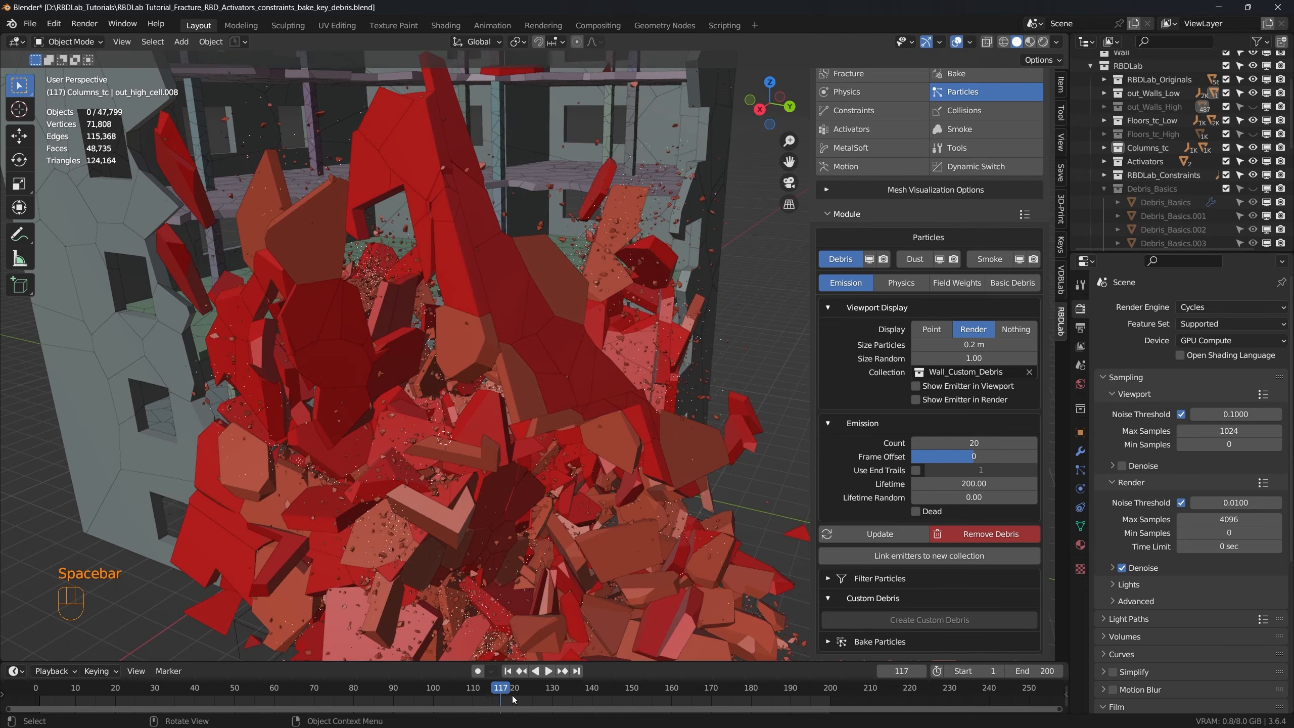
left_click(507, 671)
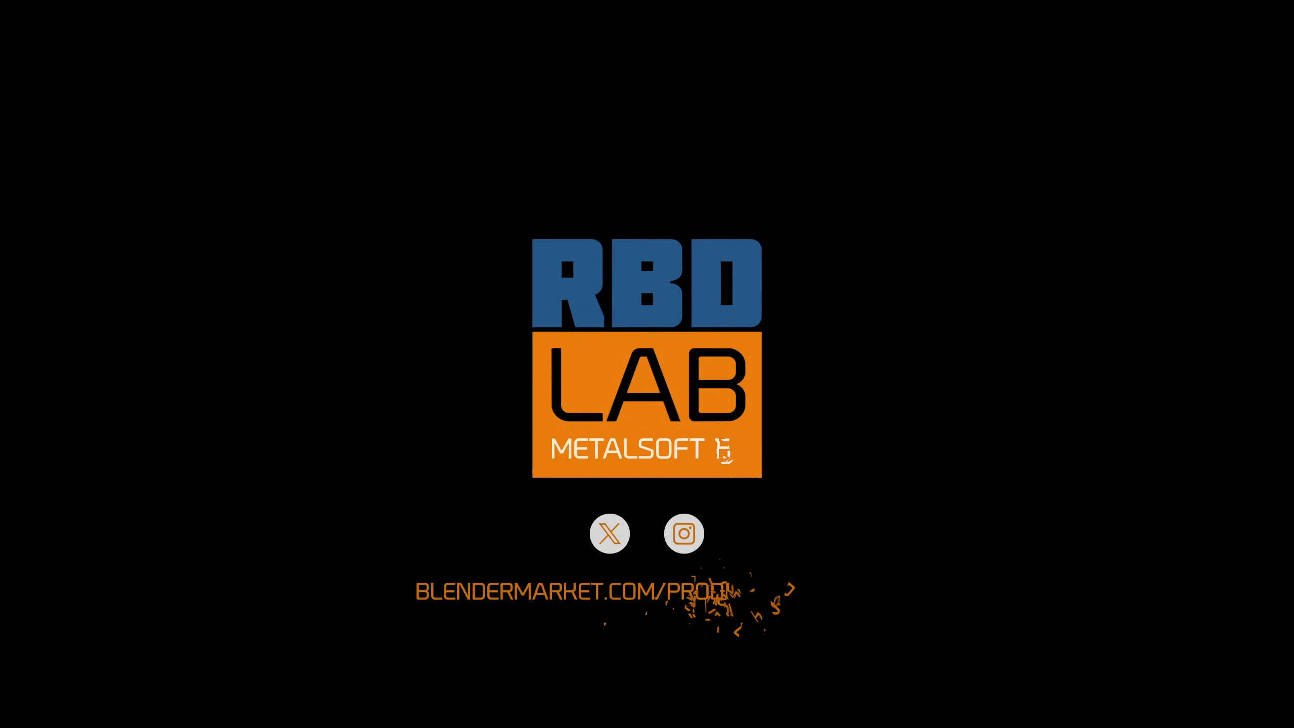